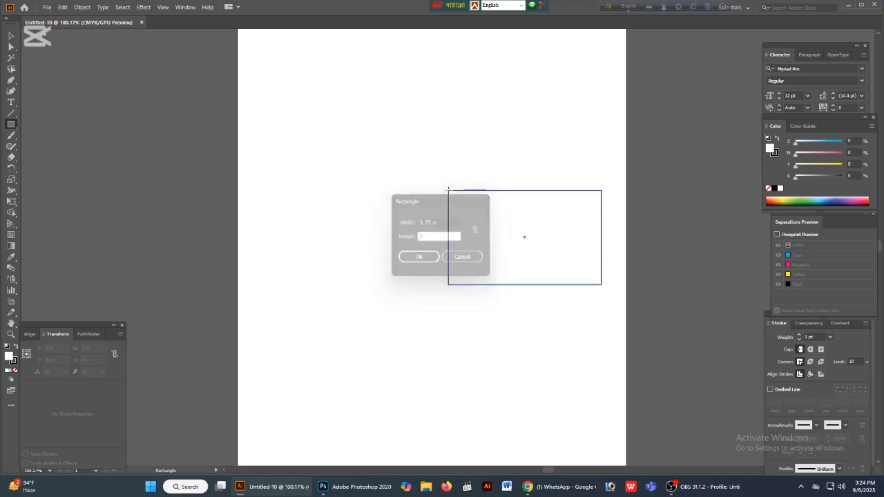
# - Move the 3.25 × 2 in rectangle to about the middle of the page and set its stroke weight to 0.5 pt
pyautogui.click(11, 36)
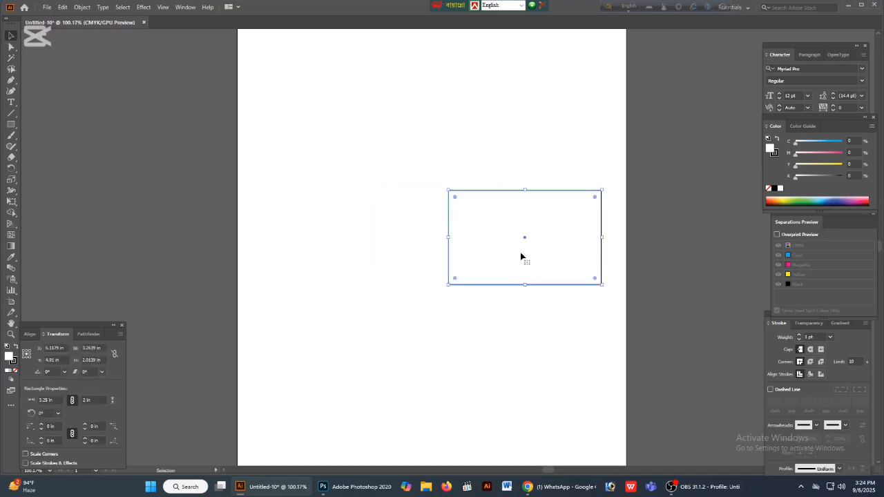
pyautogui.moveTo(525, 241); pyautogui.dragTo(424, 222)
pyautogui.hotkey('ctrl', 'space')
pyautogui.moveTo(425, 179)
pyautogui.mouseDown()
pyautogui.moveTo(502, 230)
pyautogui.moveTo(482, 222)
pyautogui.mouseUp()
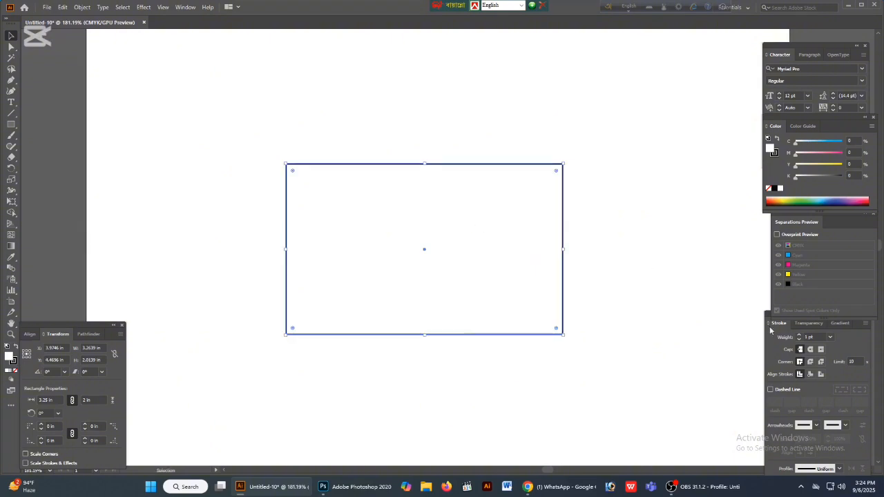
pyautogui.click(817, 336)
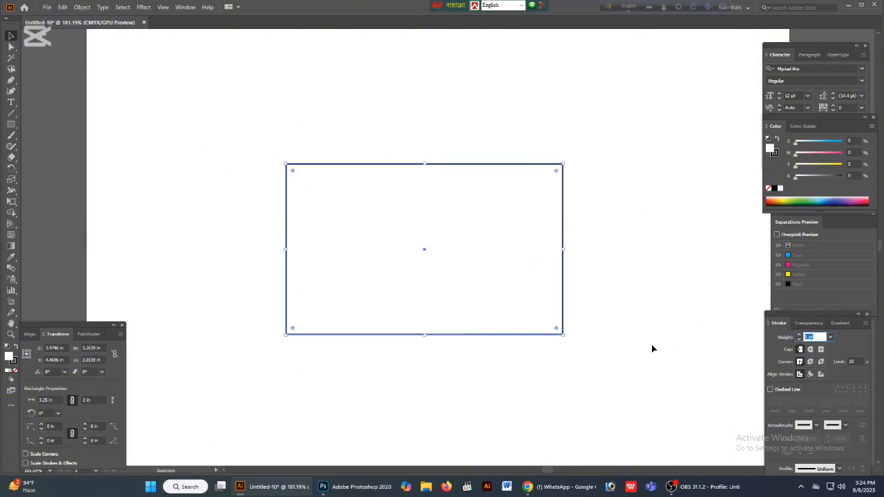
pyautogui.write('0.5')
pyautogui.press('Return')
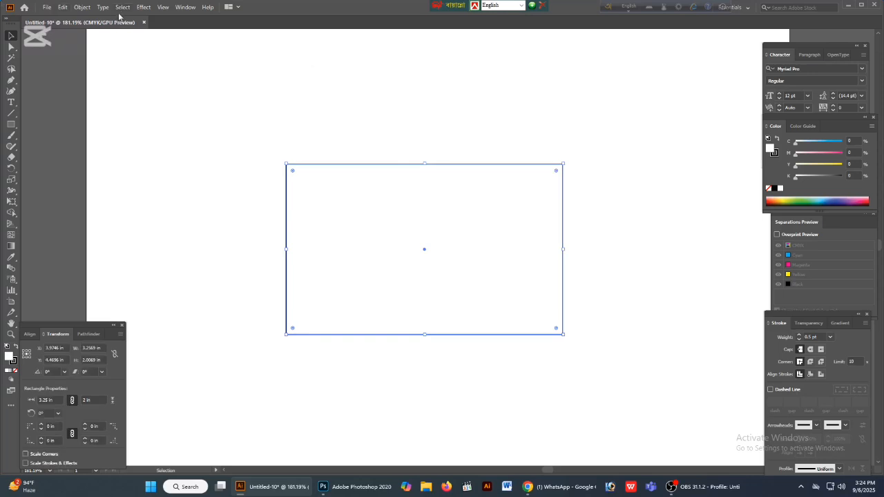
# - Create an inner margin rectangle by offsetting the card outline's path by -0.15 in
pyautogui.click(83, 7)
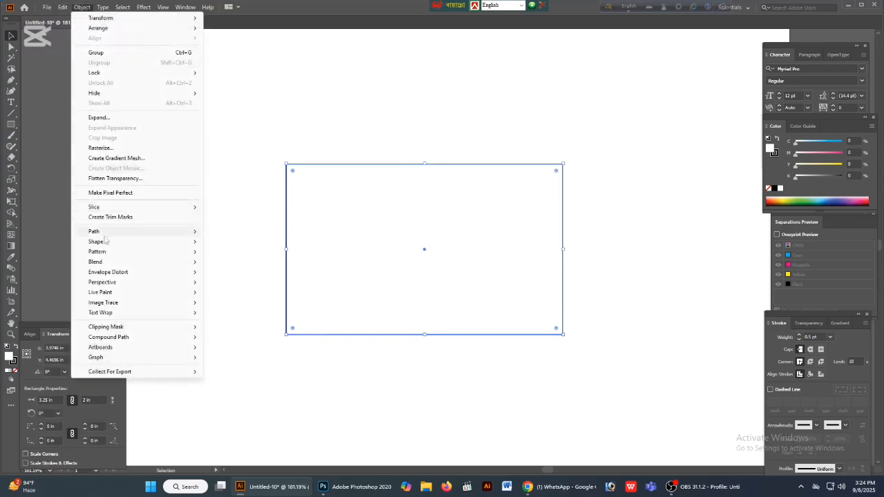
pyautogui.moveTo(104, 232)
pyautogui.click(255, 266)
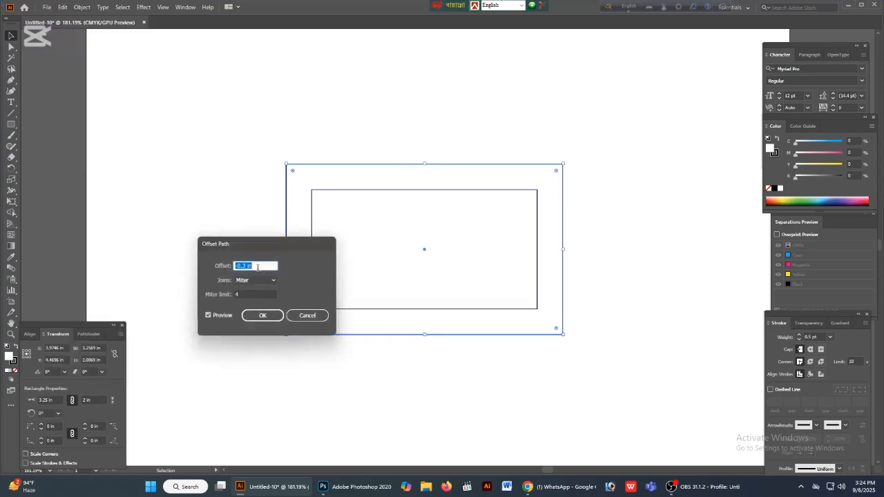
pyautogui.write('-.15')
pyautogui.press('Return')
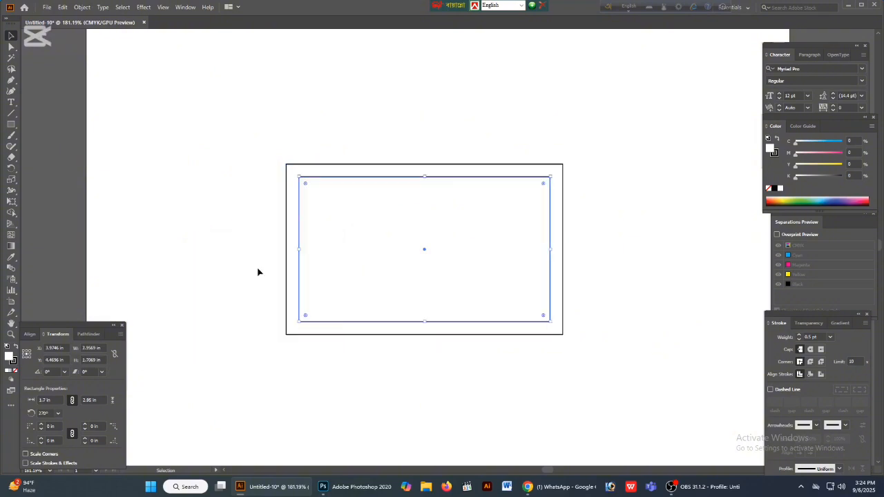
# - Convert the inner offset rectangle into guides and lock the outer card outline
pyautogui.rightClick(398, 254)
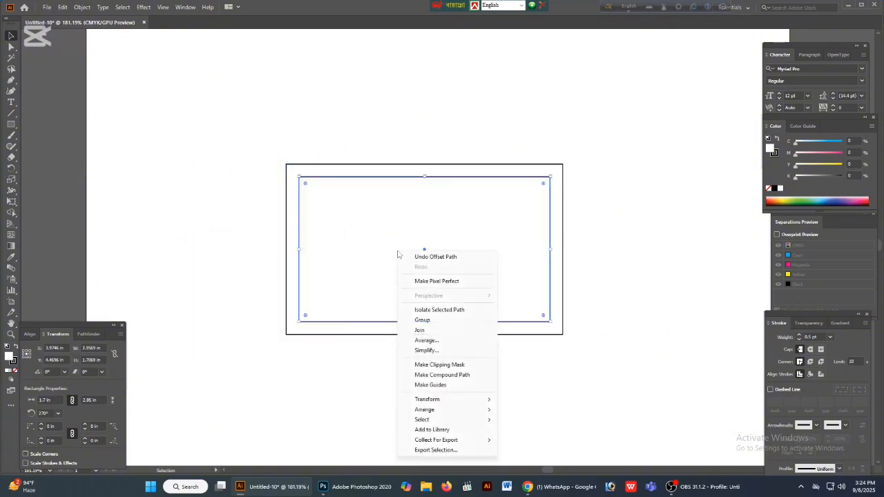
pyautogui.click(435, 385)
pyautogui.moveTo(382, 326); pyautogui.dragTo(387, 308)
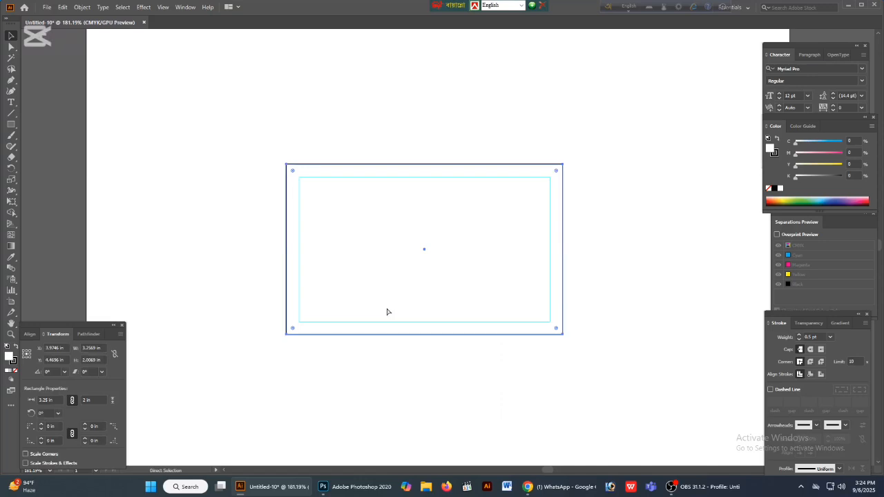
pyautogui.hotkey('ctrl', '2')
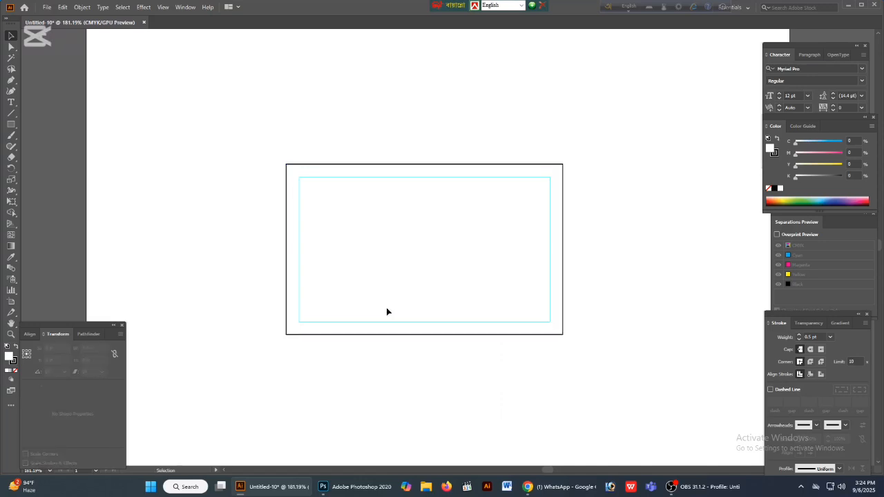
# - Place a point text object near the top inside the card's margin guides and set its font to Arial
pyautogui.click(11, 102)
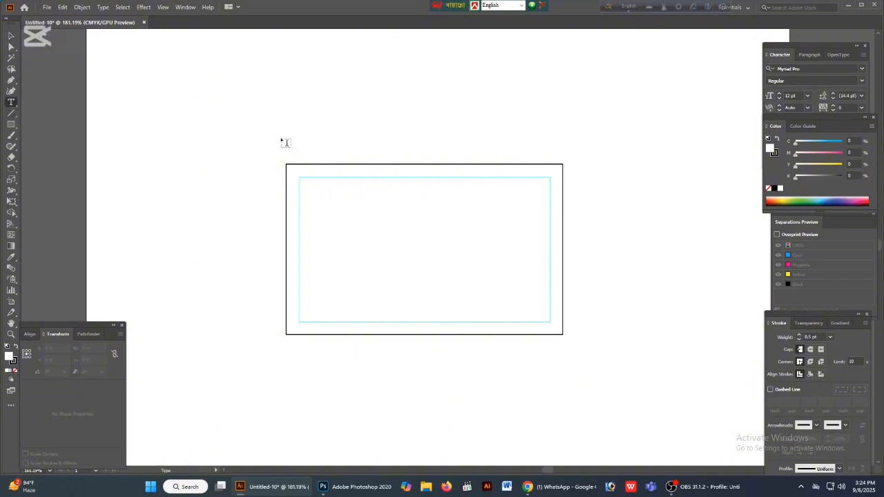
pyautogui.click(443, 200)
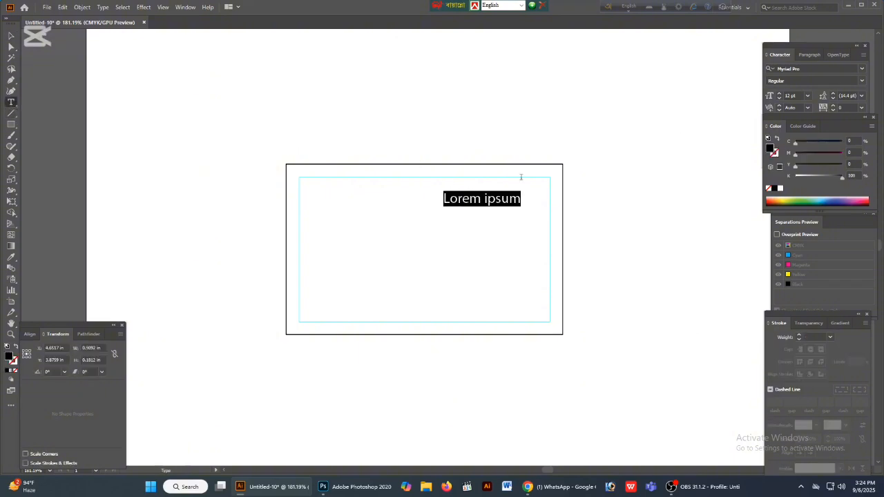
pyautogui.click(804, 70)
pyautogui.write('ari')
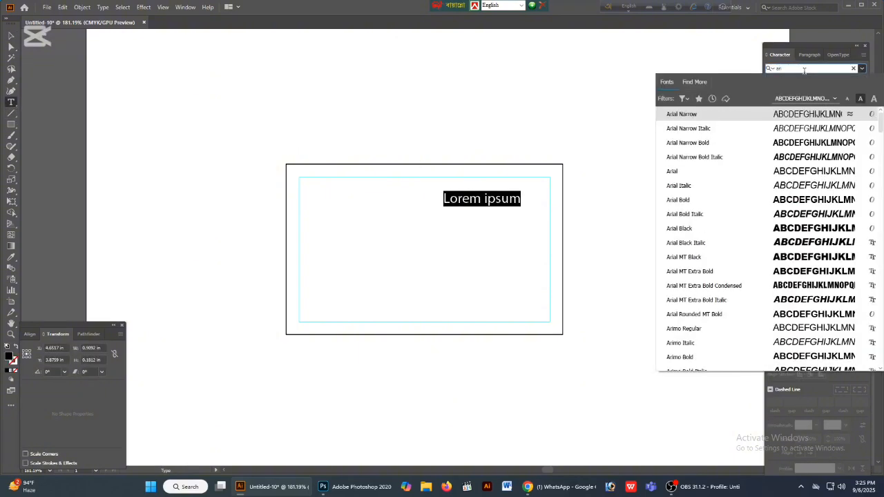
pyautogui.click(676, 174)
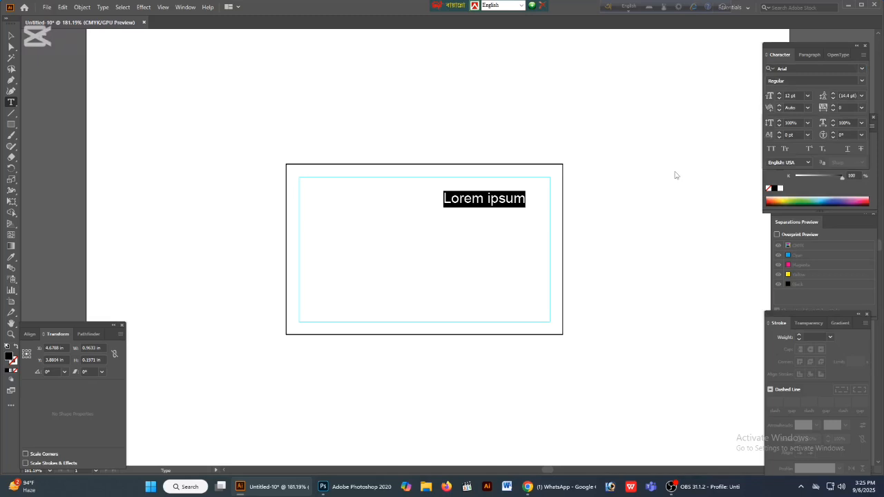
# - Replace the placeholder text with the cardholder's full name in capital letters
pyautogui.write('Md. ')
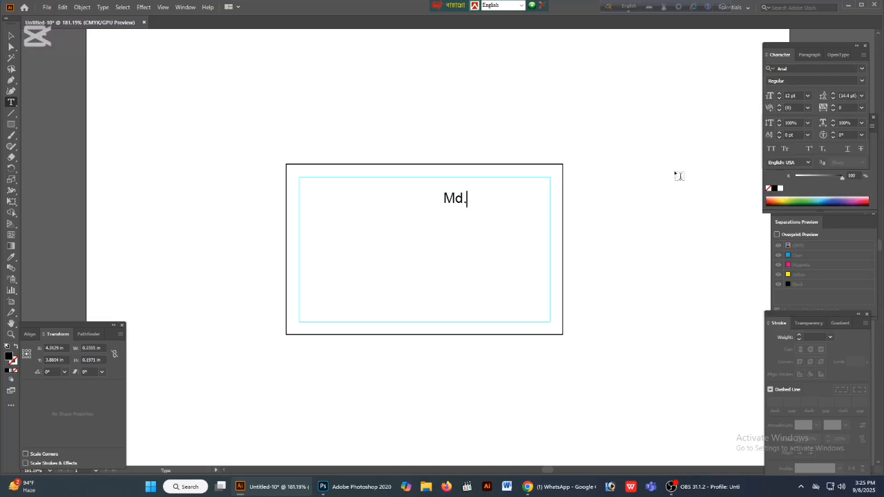
pyautogui.write('S')
pyautogui.press('BackSpace')
pyautogui.press('BackSpace')
pyautogui.press('BackSpace')
pyautogui.press('BackSpace')
pyautogui.press('BackSpace')
pyautogui.write('md')
pyautogui.press('BackSpace')
pyautogui.press('BackSpace')
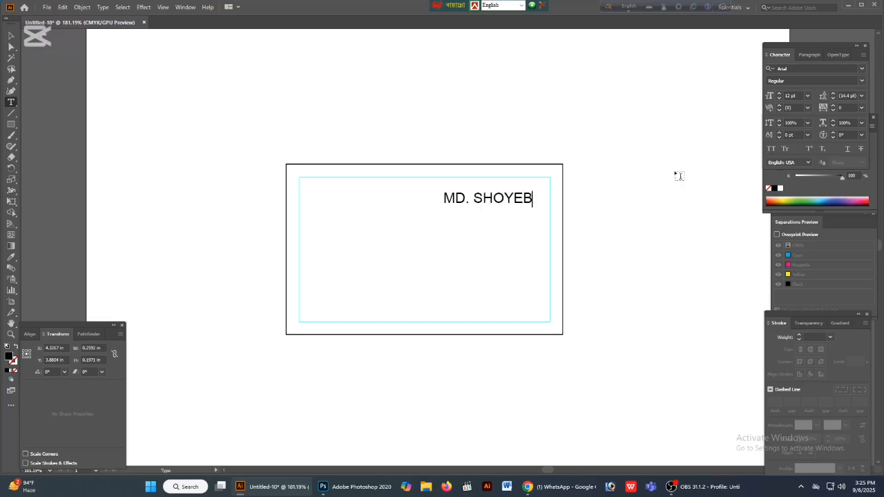
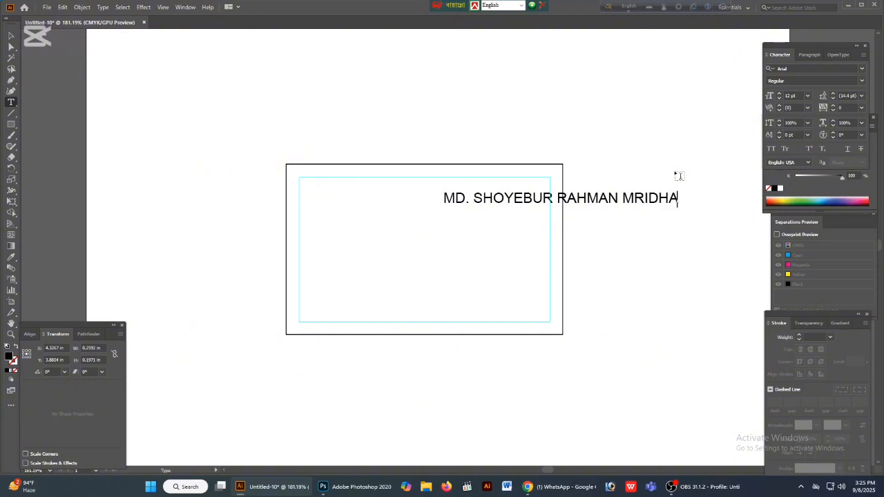
pyautogui.press('Escape')
# - Shift the name line left and replace the text of a duplicate below it with "BSS. MA (ISLM), (DU), MSS"
pyautogui.moveTo(579, 205); pyautogui.dragTo(550, 233)
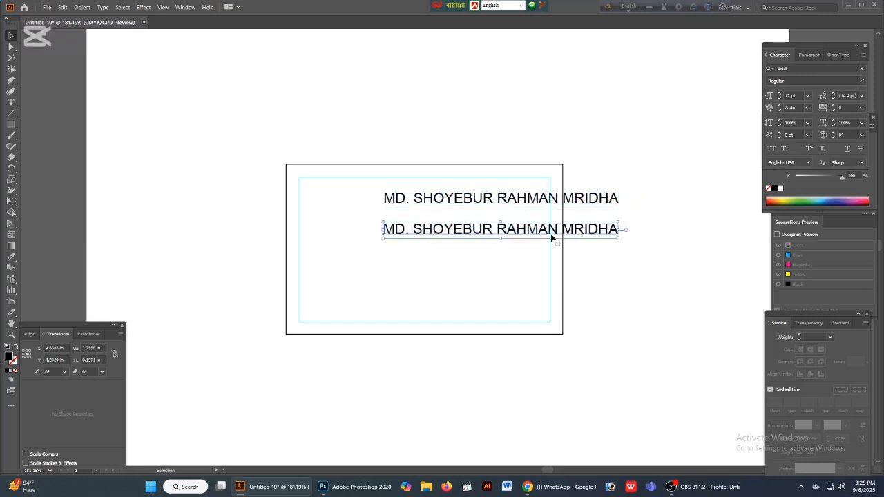
pyautogui.press('t')
pyautogui.tripleClick(551, 233)
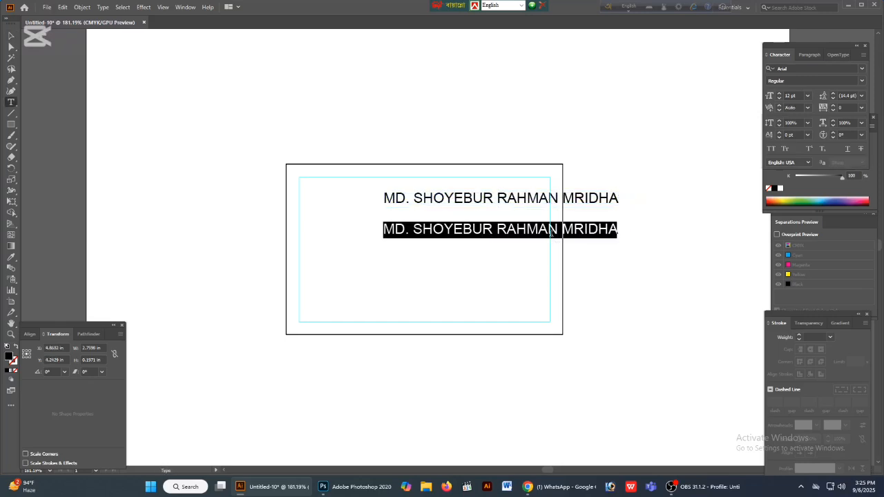
pyautogui.write('B')
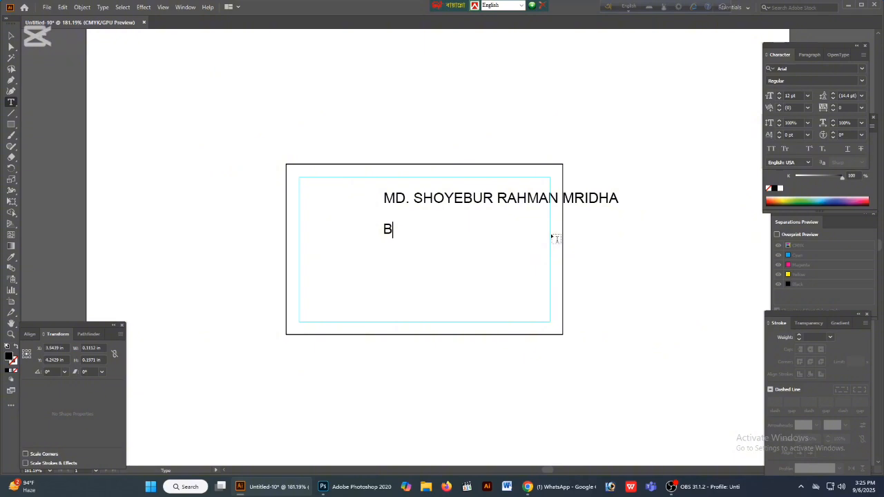
pyautogui.write('SS. MA (IslM')
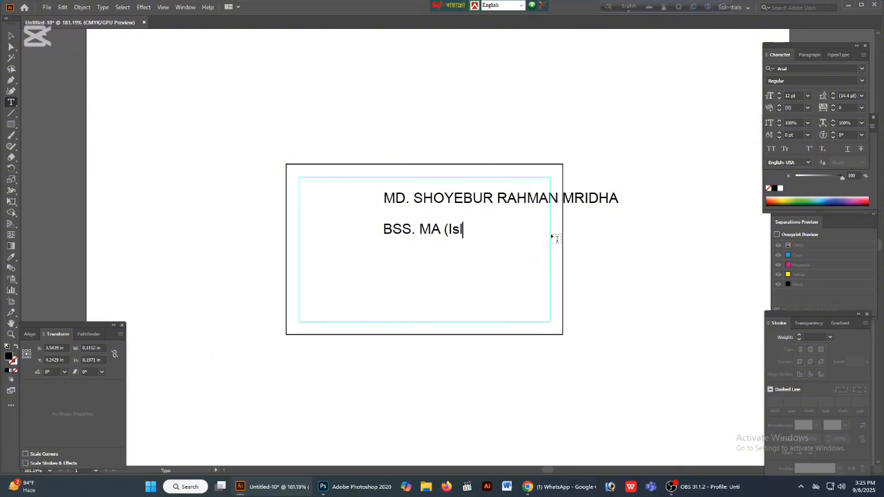
pyautogui.press('BackSpace')
pyautogui.press('BackSpace')
pyautogui.press('BackSpace')
pyautogui.write('SLM), (DU')
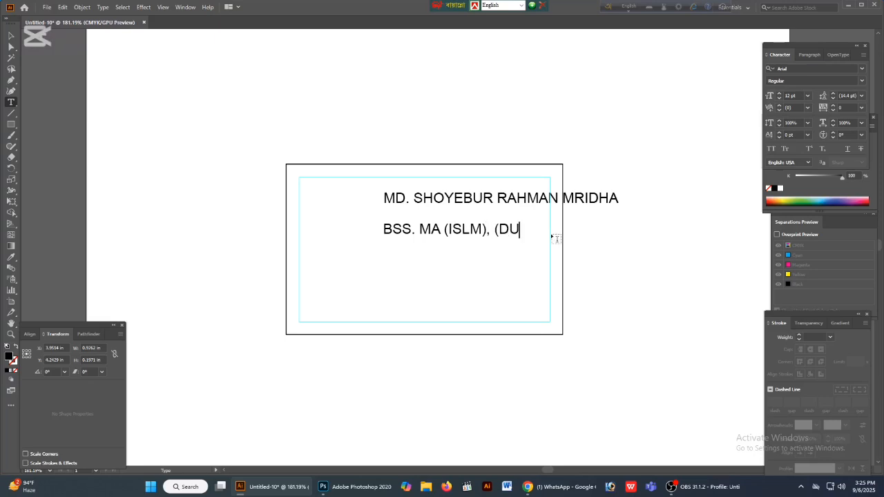
pyautogui.write('), MSS')
# - Add a second line reading "(PS) (ITP), LLB" to the qualifications text
pyautogui.press('Return')
pyautogui.write('(PS) (I')
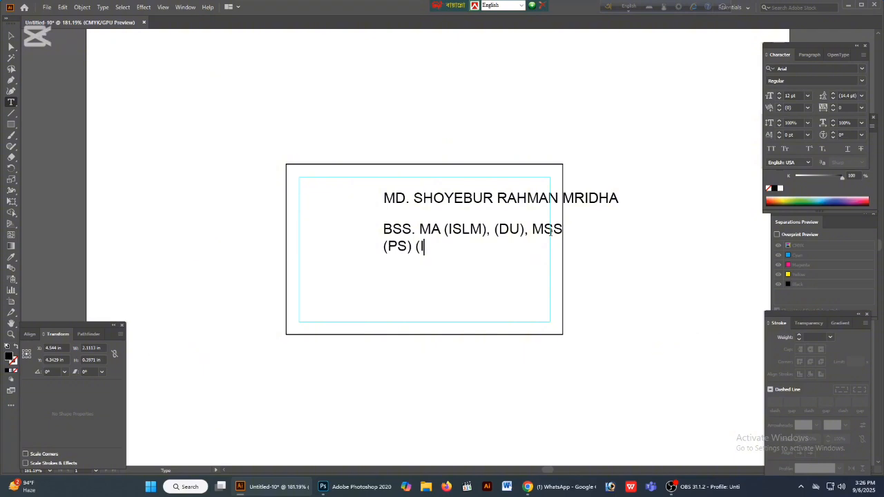
pyautogui.write('TP), LLB')
pyautogui.press('Escape')
# - Move the qualifications up under the name and replace the text of a duplicate below them with "TAX LAWYER & e-RETURN EXPERT"
pyautogui.moveTo(469, 230); pyautogui.dragTo(463, 272)
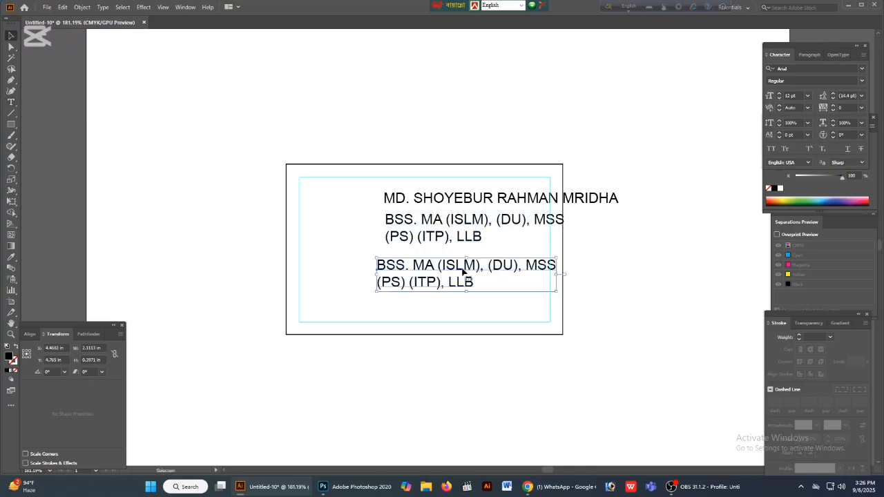
pyautogui.doubleClick(390, 271)
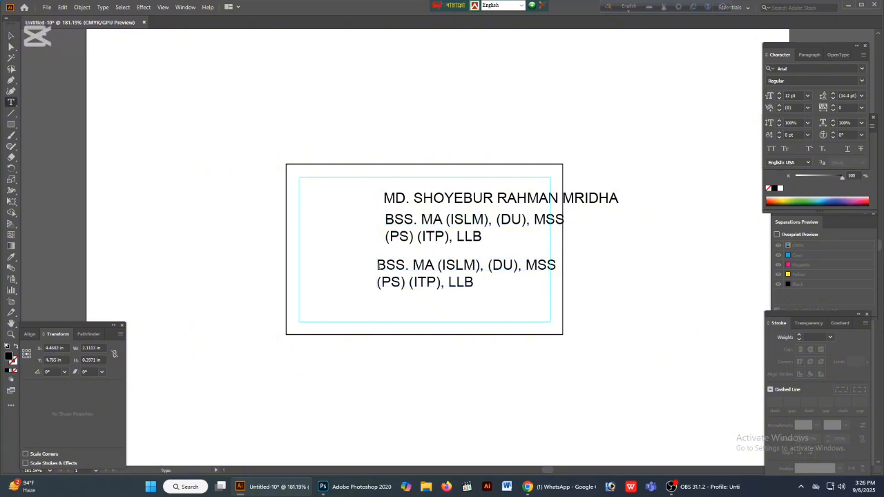
pyautogui.hotkey('ctrl', 'a')
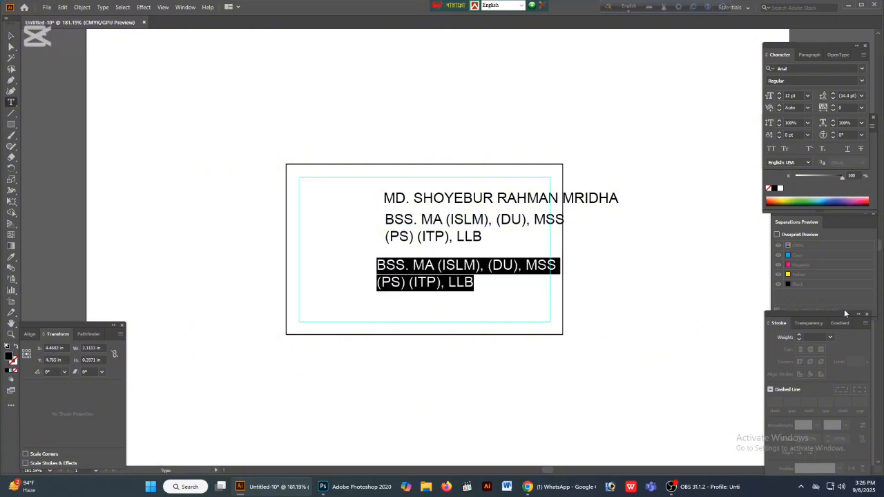
pyautogui.write('Ta')
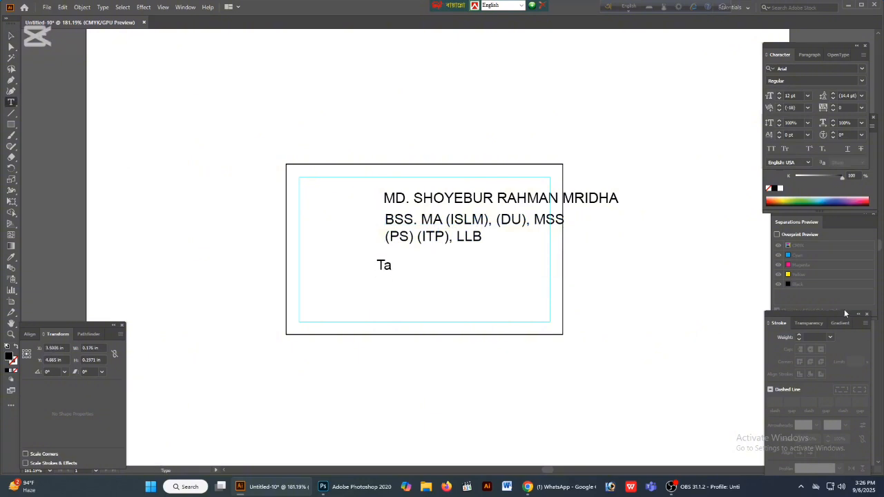
pyautogui.press('BackSpace')
pyautogui.press('BackSpace')
pyautogui.write('TAX LAWYE')
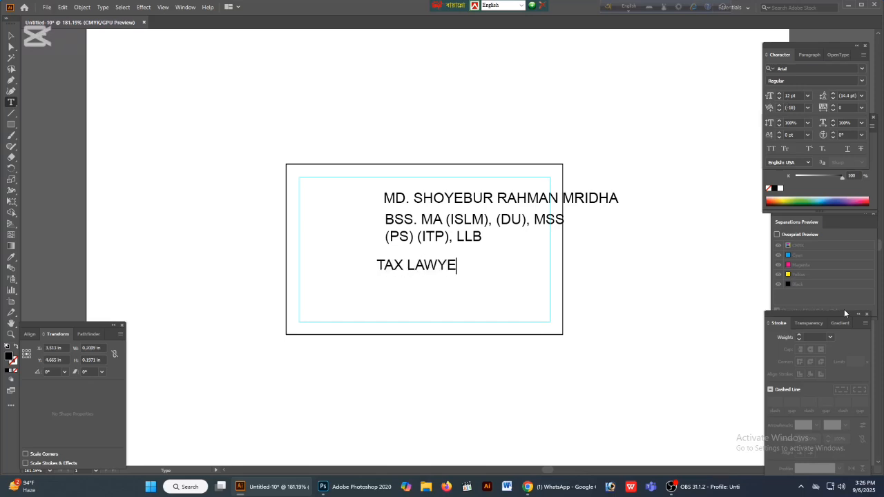
pyautogui.write('R & e-RE')
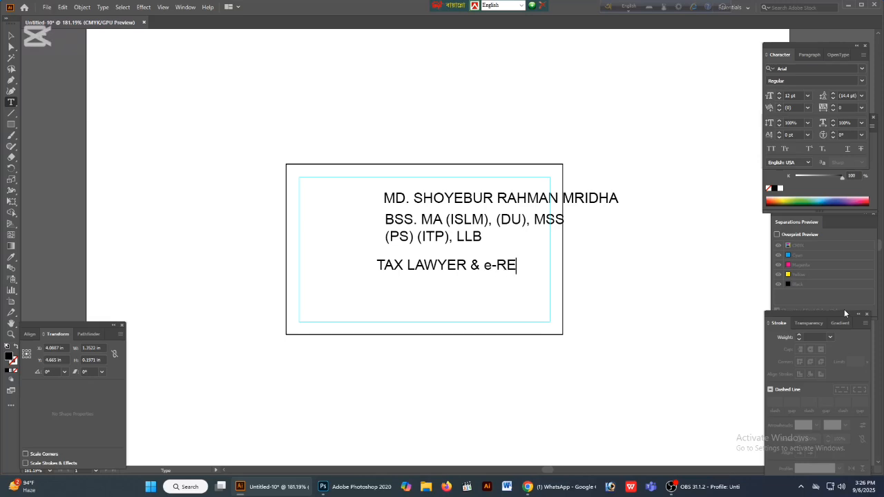
pyautogui.write('TURN EXPERT')
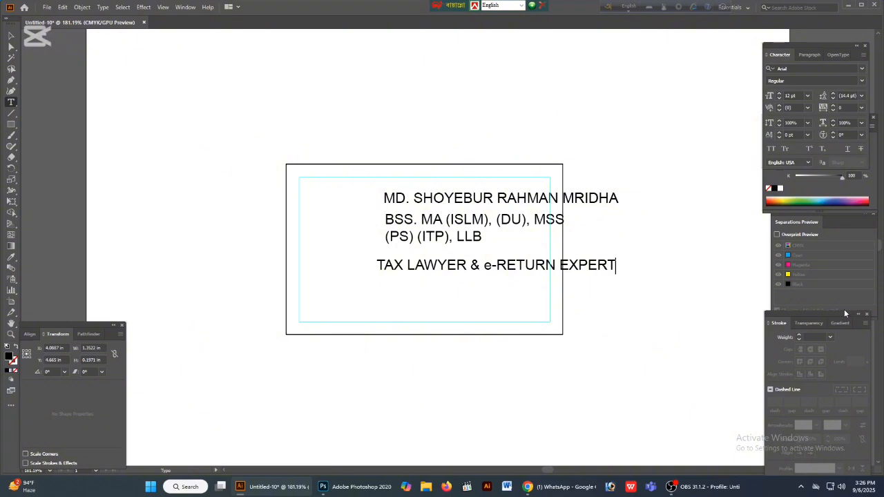
pyautogui.press('Escape')
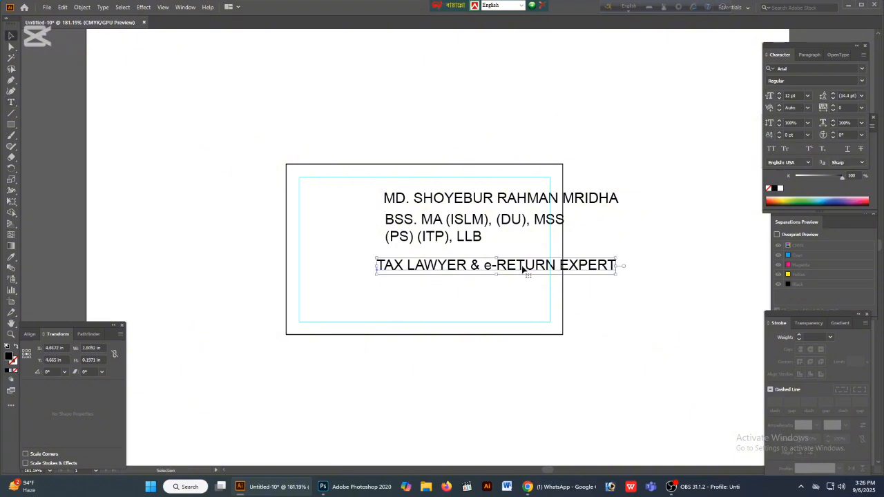
# - Duplicate the title line below itself and replace its text with the cardholder's two phone numbers, separated by a comma
pyautogui.moveTo(523, 271); pyautogui.dragTo(486, 292)
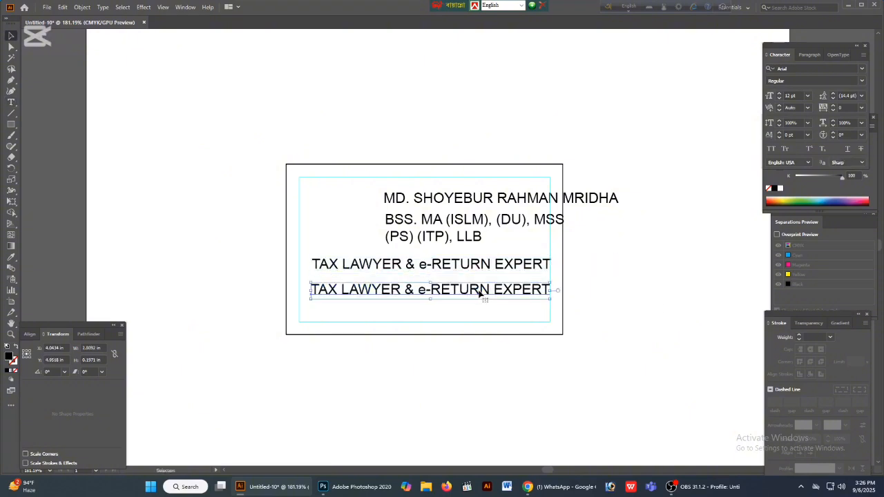
pyautogui.doubleClick(480, 294)
pyautogui.hotkey('ctrl', 'a')
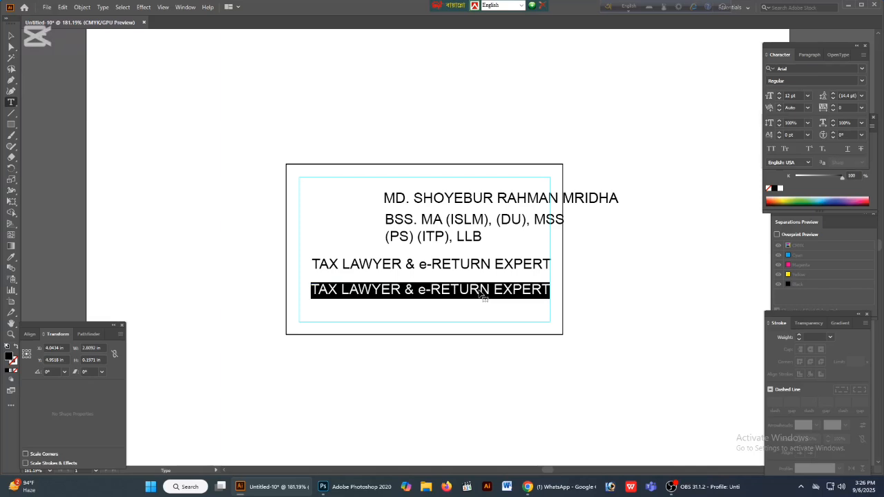
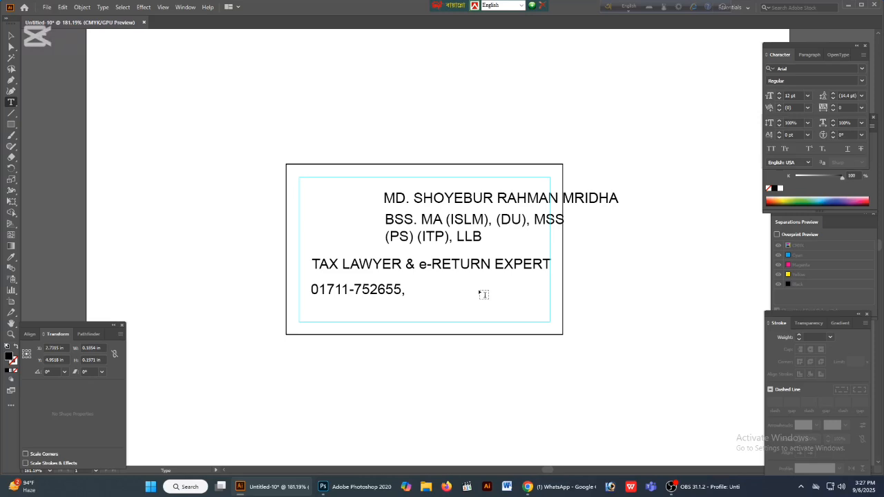
# - Add a second line with the cardholder's e-mail address under the phone numbers and finish editing the text
pyautogui.press('Return')
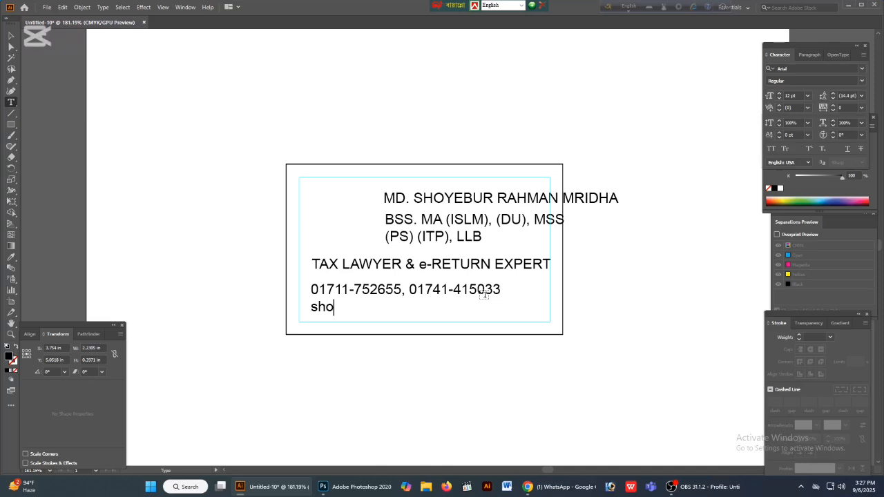
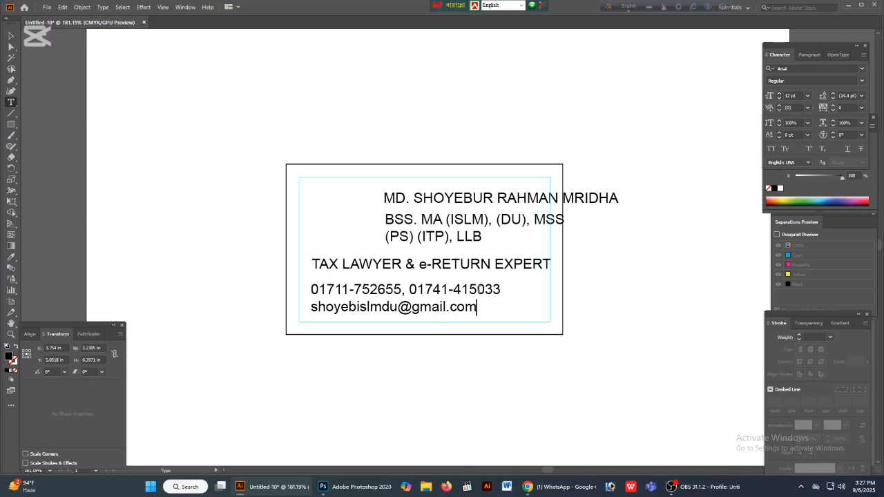
pyautogui.press('Escape')
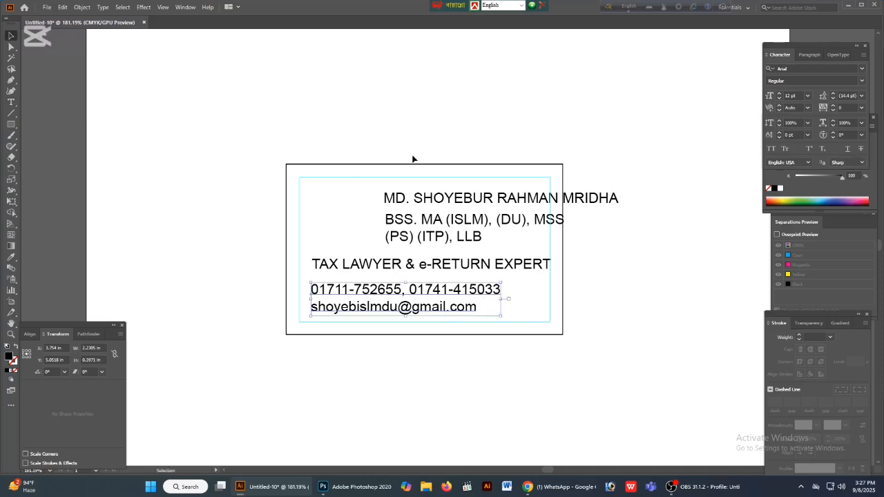
# - Move all the text blocks together off the card to the empty area above it
pyautogui.moveTo(300, 172); pyautogui.dragTo(541, 291)
pyautogui.moveTo(608, 307); pyautogui.dragTo(633, 388)
pyautogui.moveTo(497, 281); pyautogui.dragTo(454, 103)
pyautogui.click(601, 232)
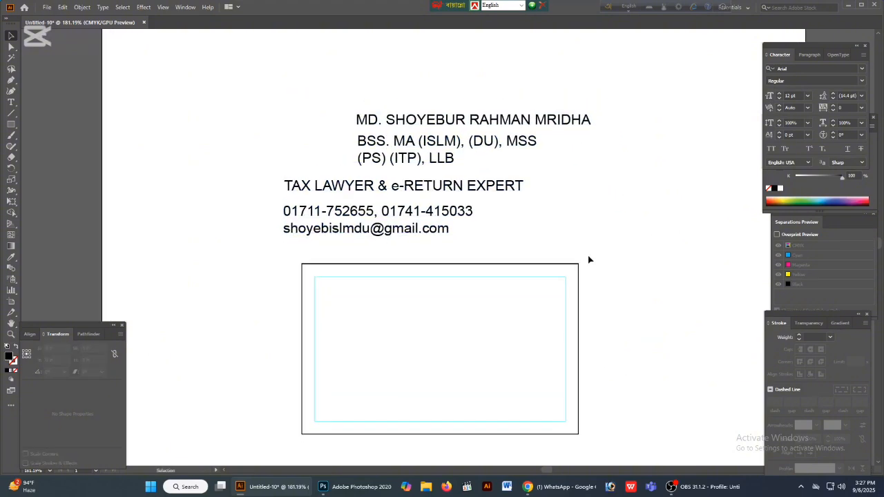
# - Save the document as an Illustrator 2020 file named after the cardholder in the V.CARD folder on the Works (F:) drive
pyautogui.hotkey('ctrl', 's')
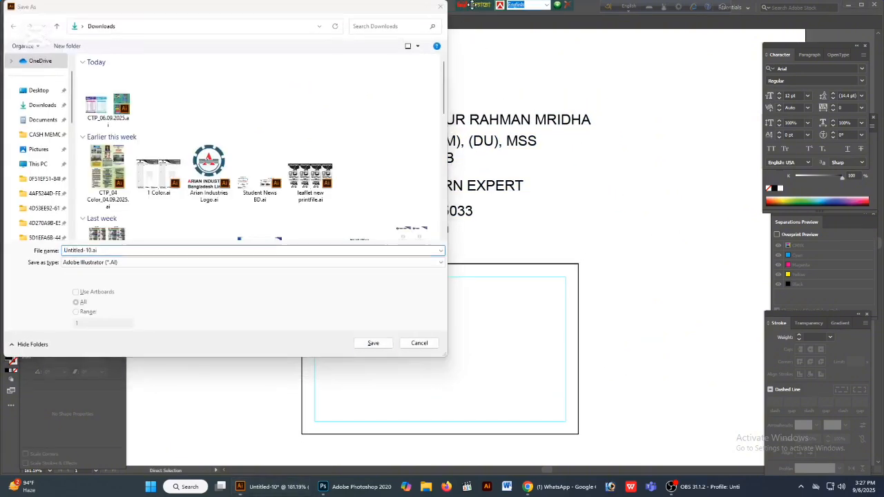
pyautogui.press('Escape')
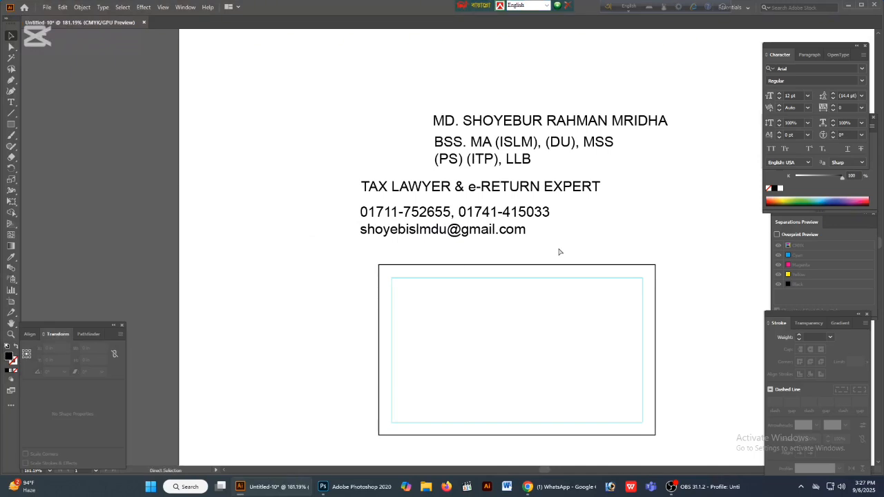
pyautogui.hotkey('ctrl', 's')
pyautogui.scroll(-2, 61, 238)
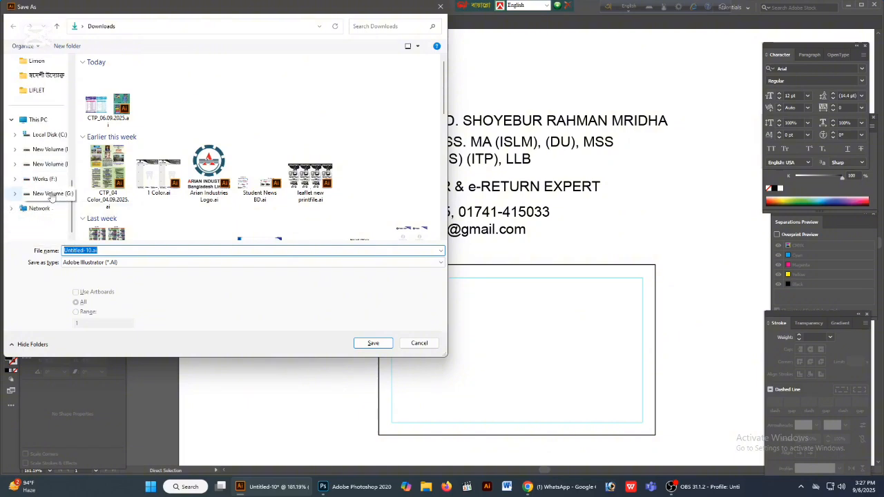
pyautogui.click(50, 179)
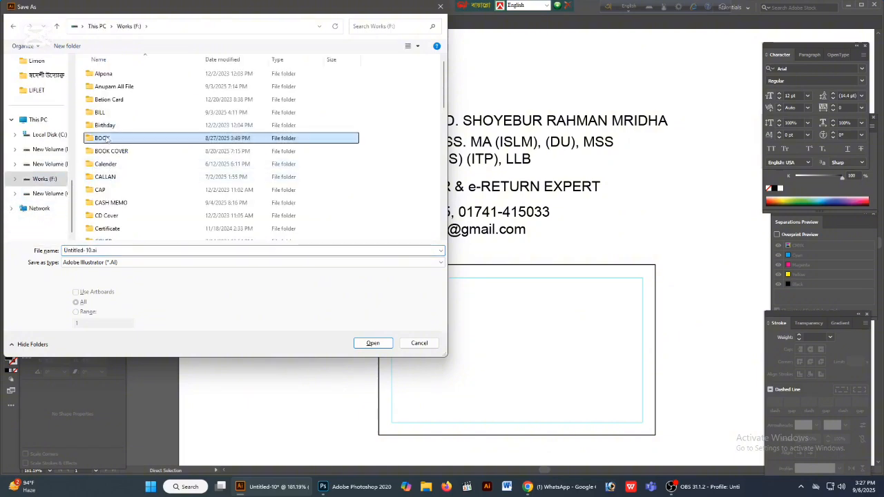
pyautogui.click(106, 138)
pyautogui.press('v')
pyautogui.press('Return')
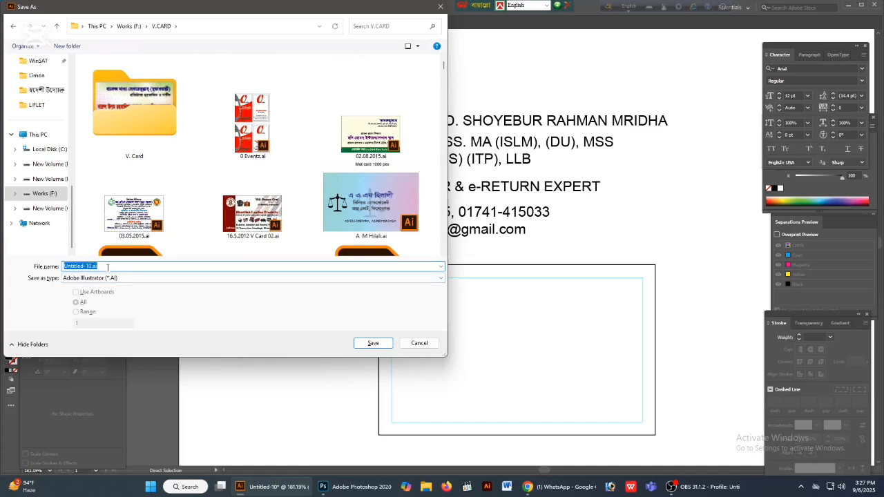
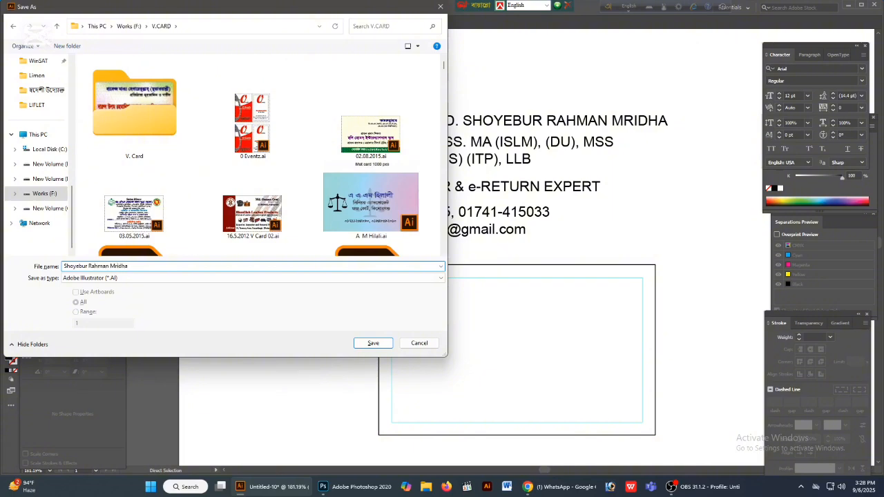
pyautogui.click(384, 345)
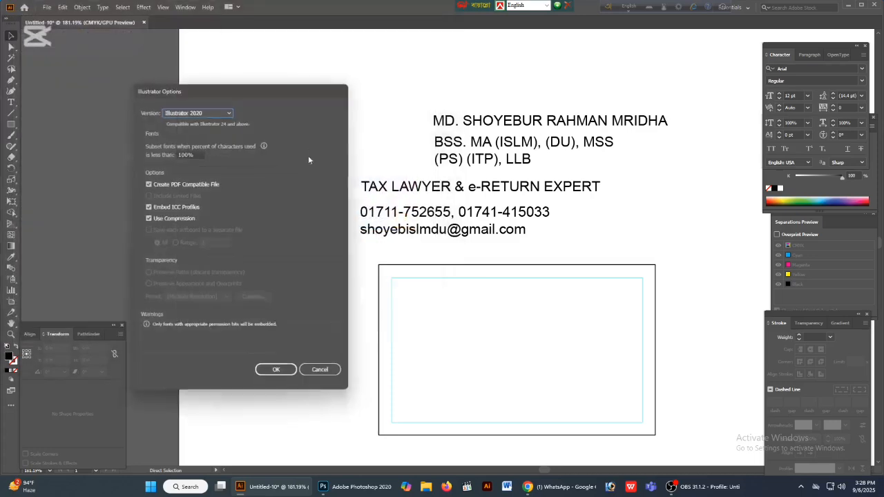
pyautogui.press('Return')
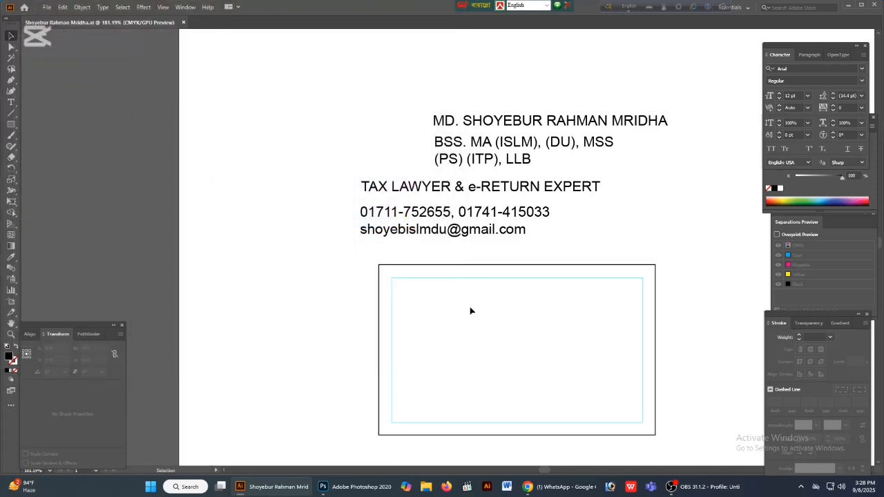
# - Draw a black rectangle about 1.81 × 2.35 in over the card's right part, overhanging its top, right and bottom edges
pyautogui.moveTo(530, 296); pyautogui.dragTo(387, 255)
pyautogui.moveTo(450, 314); pyautogui.dragTo(532, 311)
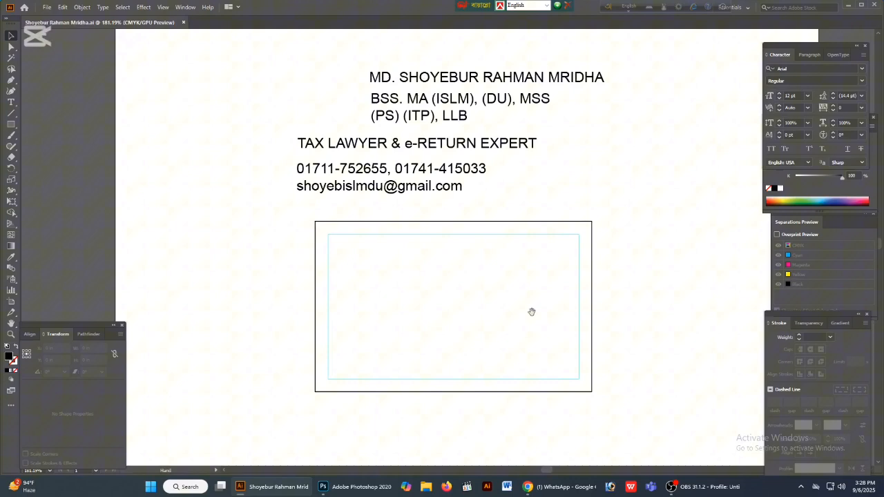
pyautogui.click(11, 124)
pyautogui.moveTo(625, 209); pyautogui.dragTo(471, 411)
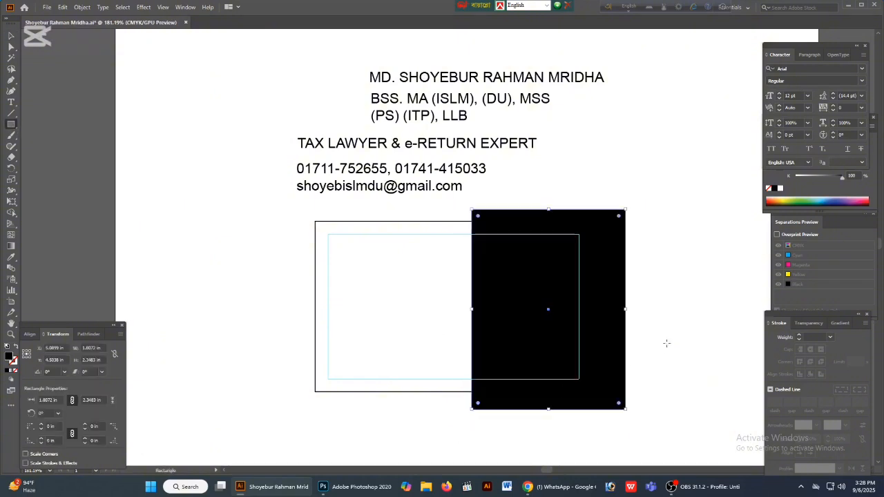
pyautogui.click(11, 36)
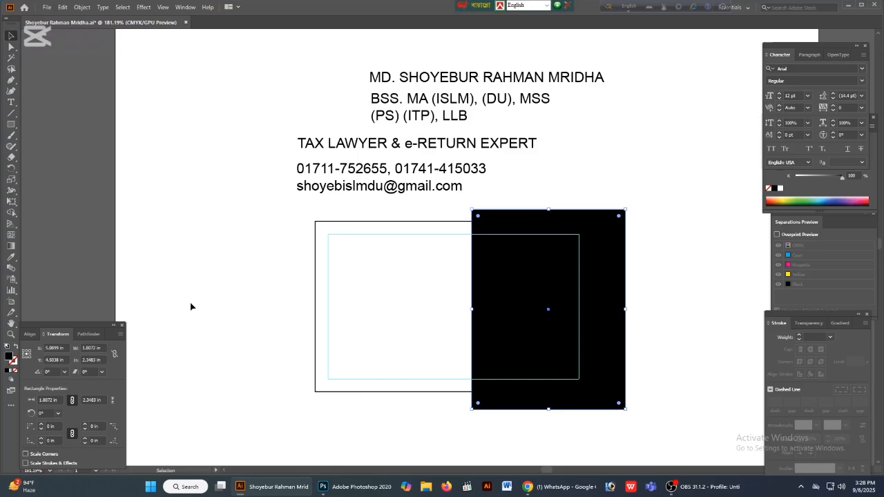
# - Trim the black rectangle to the card outline by removing its overhanging part with the Shape Builder
pyautogui.click(350, 359)
pyautogui.moveTo(667, 327); pyautogui.dragTo(172, 215)
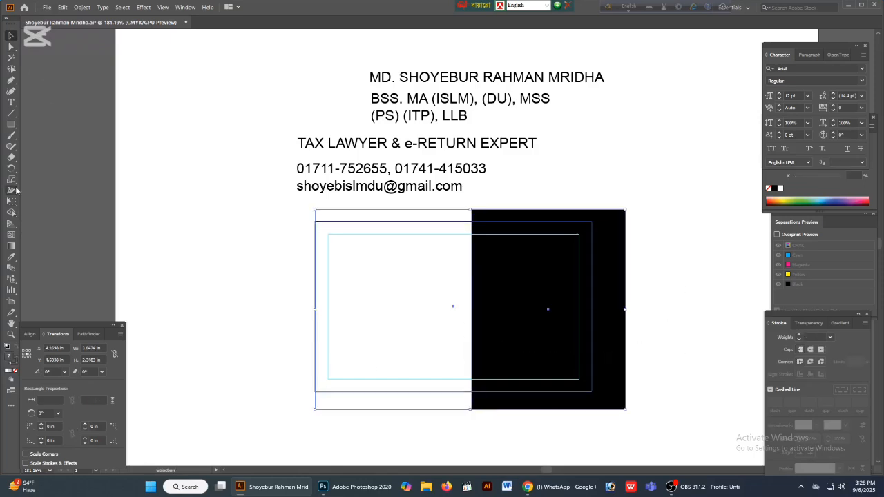
pyautogui.click(11, 212)
pyautogui.keyDown('alt'); pyautogui.click(612, 290); pyautogui.keyUp('alt')
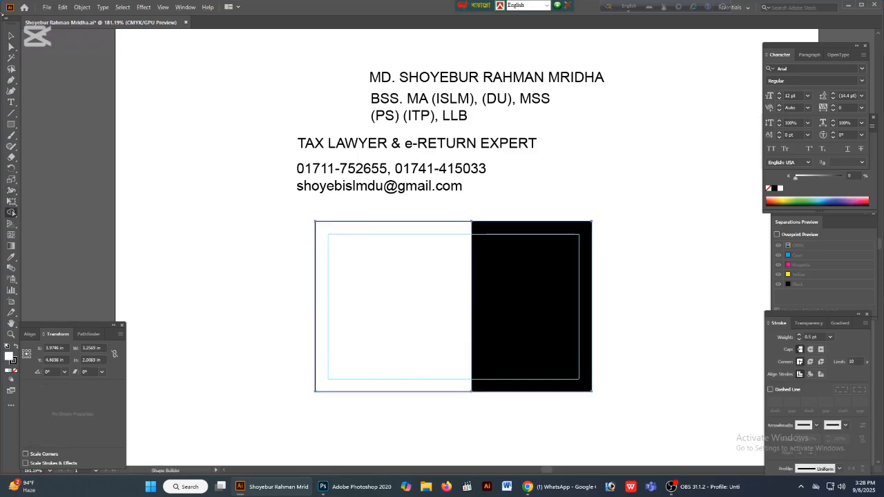
# - Select the card's white background rectangle and lock it
pyautogui.click(12, 37)
pyautogui.moveTo(270, 274); pyautogui.dragTo(383, 319)
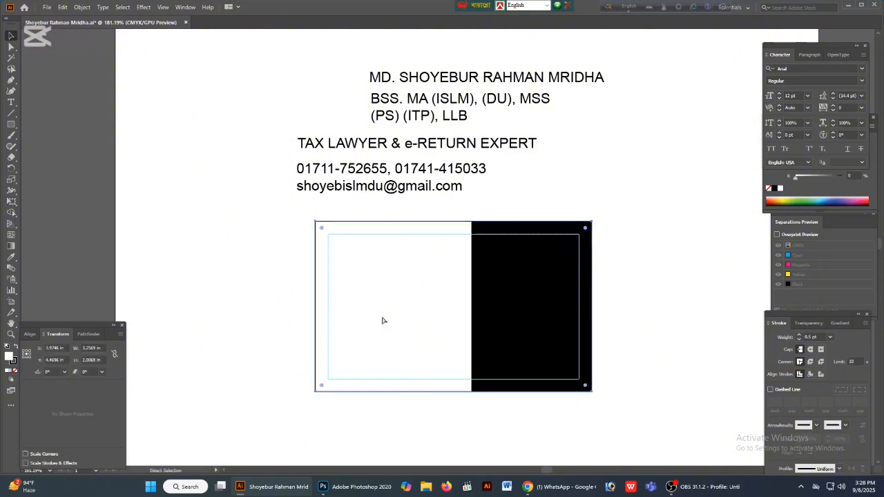
pyautogui.hotkey('ctrl', '2')
# - Narrow the black panel slightly by moving its inner edge toward the card's right side
pyautogui.moveTo(685, 355); pyautogui.dragTo(696, 386)
pyautogui.click(487, 345)
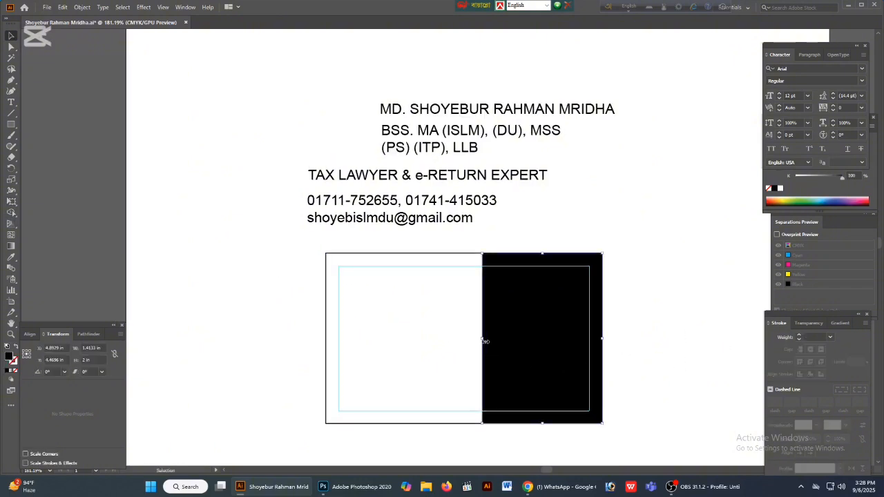
pyautogui.moveTo(484, 341); pyautogui.dragTo(495, 342)
pyautogui.click(680, 361)
pyautogui.moveTo(672, 357); pyautogui.dragTo(651, 341)
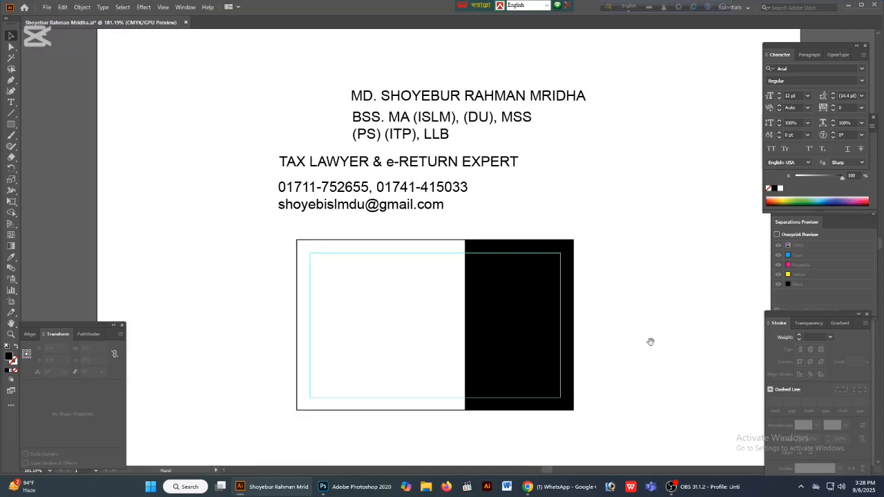
# - Draw a circle about 0.87 in across in the lower part of the black panel and fill it with white
pyautogui.click(11, 124)
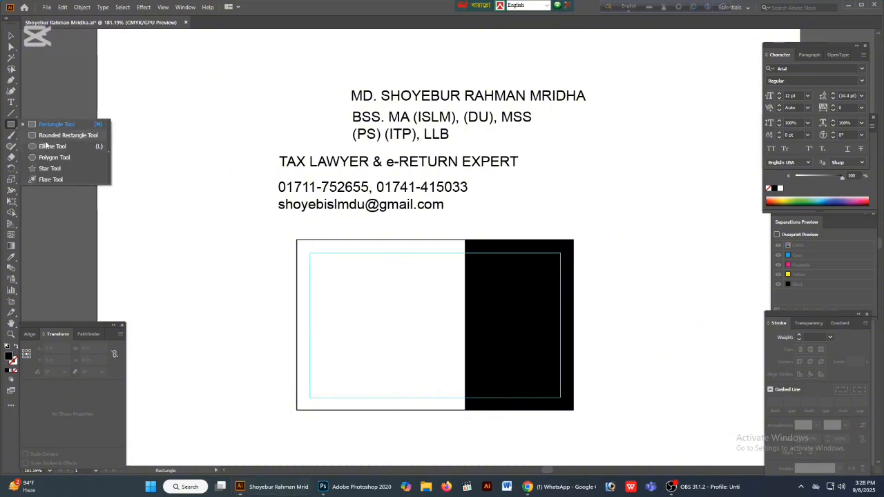
pyautogui.click(42, 145)
pyautogui.moveTo(517, 354); pyautogui.dragTo(526, 391)
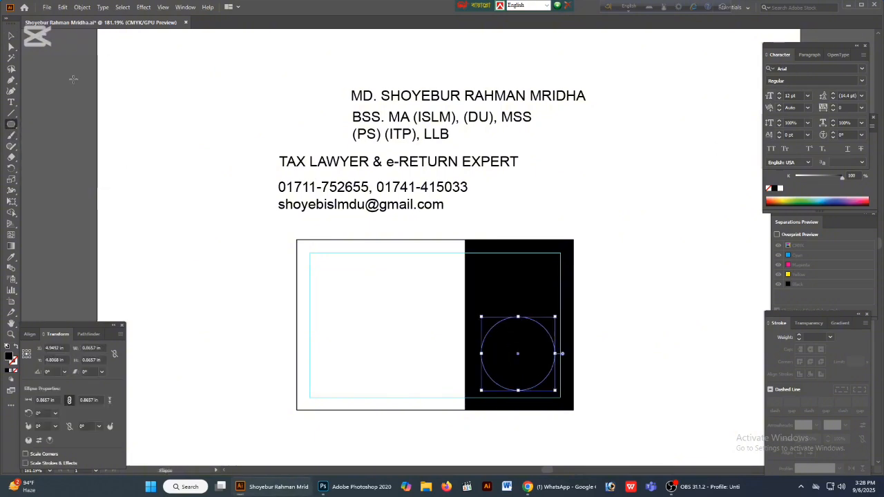
pyautogui.click(9, 38)
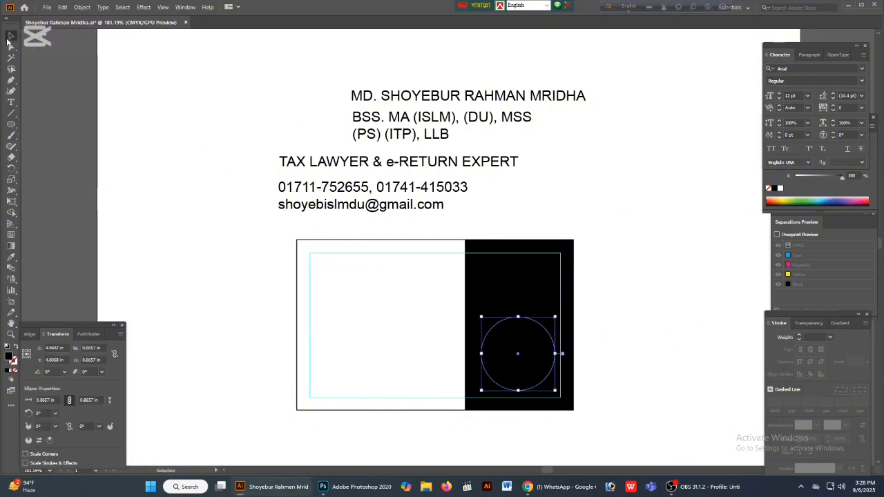
pyautogui.click(781, 190)
pyautogui.click(616, 305)
# - Nudge the white circle slightly up and left within the black panel
pyautogui.moveTo(381, 290); pyautogui.dragTo(649, 376)
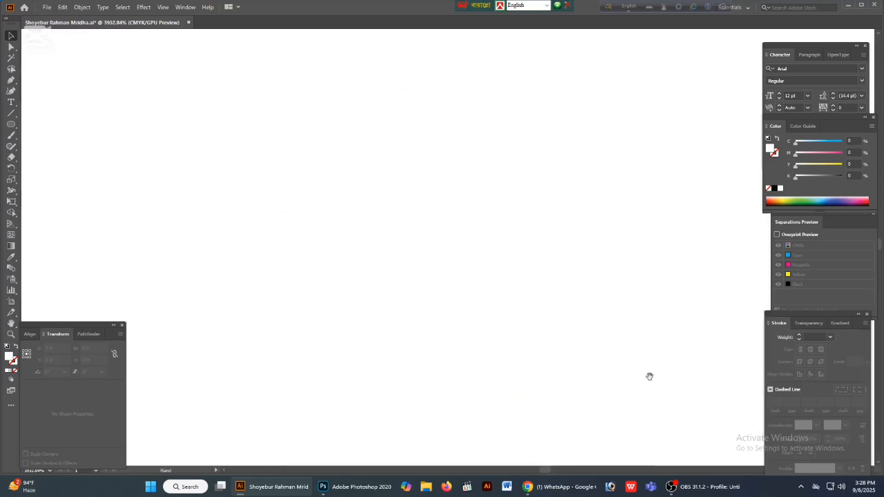
pyautogui.press('Tab')
pyautogui.hotkey('ctrl', '-')
pyautogui.hotkey('ctrl', '-')
pyautogui.hotkey('ctrl', '-')
pyautogui.hotkey('ctrl', '-')
pyautogui.hotkey('ctrl', '-')
pyautogui.hotkey('ctrl', '-')
pyautogui.hotkey('ctrl', '-')
pyautogui.hotkey('ctrl', '-')
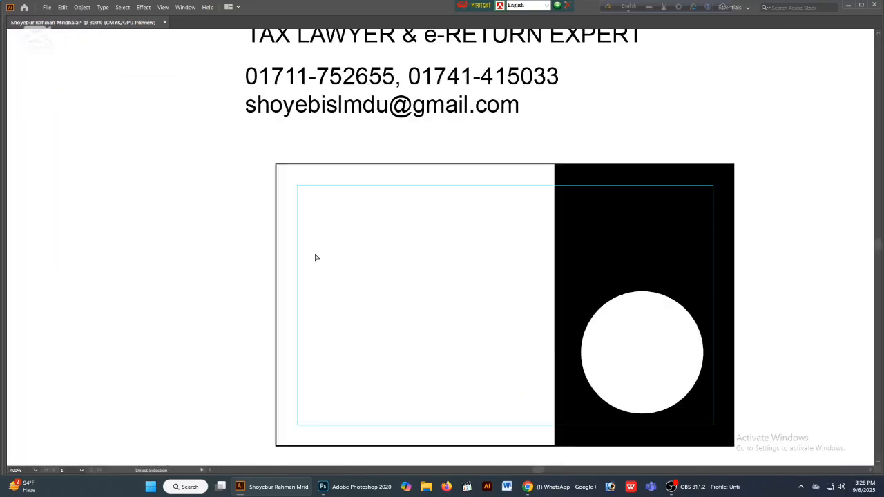
pyautogui.press('space')
pyautogui.moveTo(752, 364); pyautogui.dragTo(563, 358)
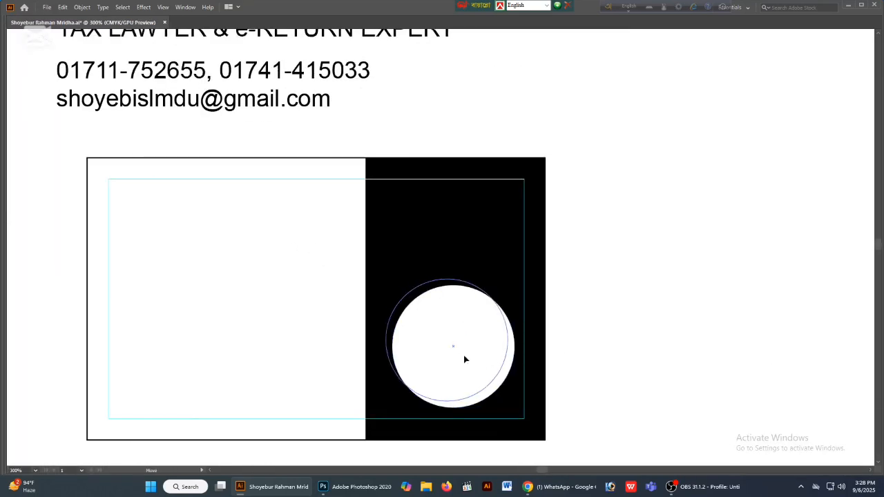
pyautogui.moveTo(469, 358); pyautogui.dragTo(465, 358)
pyautogui.click(670, 373)
# - Enlarge the white circle slightly about its centre, keeping it round and inside the margin guide
pyautogui.press('space')
pyautogui.moveTo(620, 371); pyautogui.dragTo(710, 379)
pyautogui.click(539, 301)
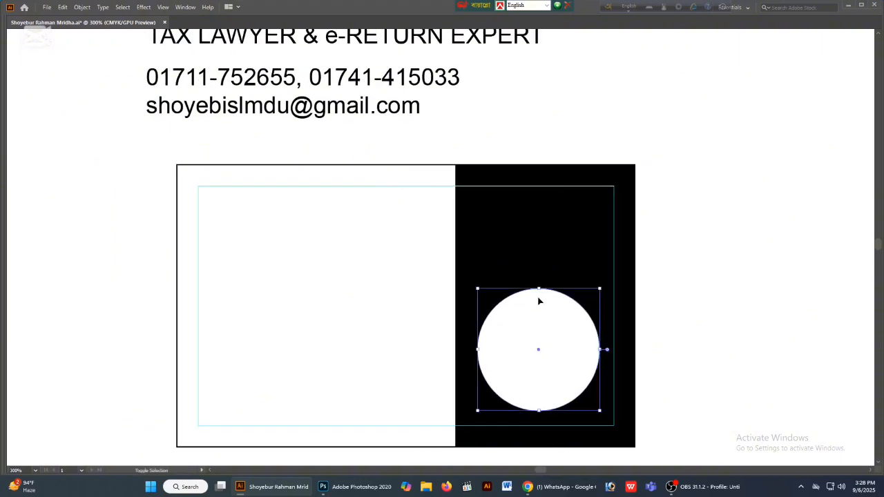
pyautogui.moveTo(540, 291); pyautogui.dragTo(540, 283)
pyautogui.click(747, 340)
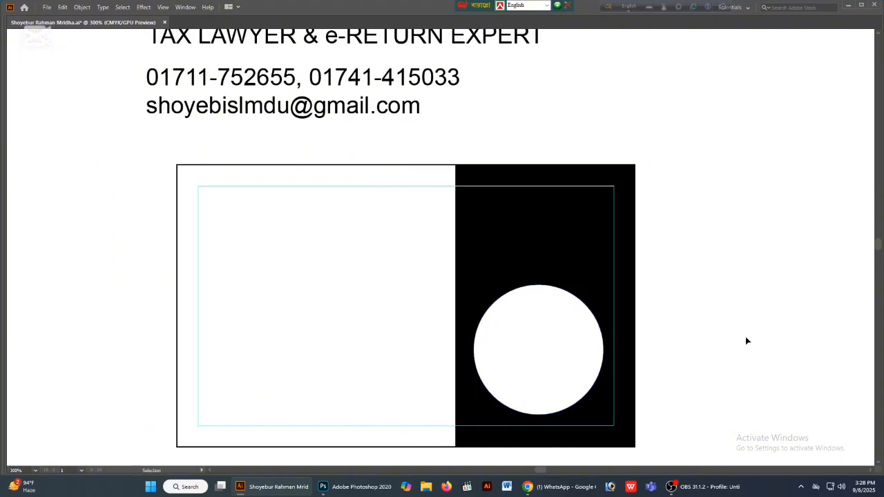
pyautogui.hotkey('ctrl', '-')
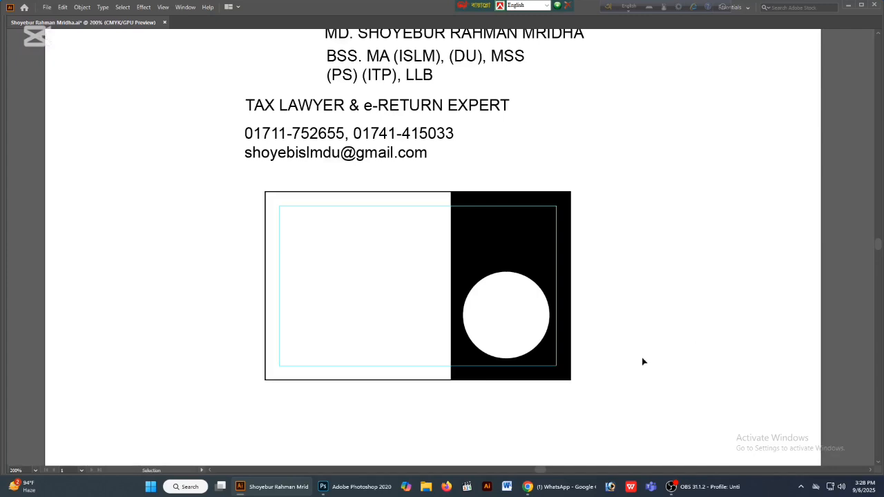
pyautogui.press('Tab')
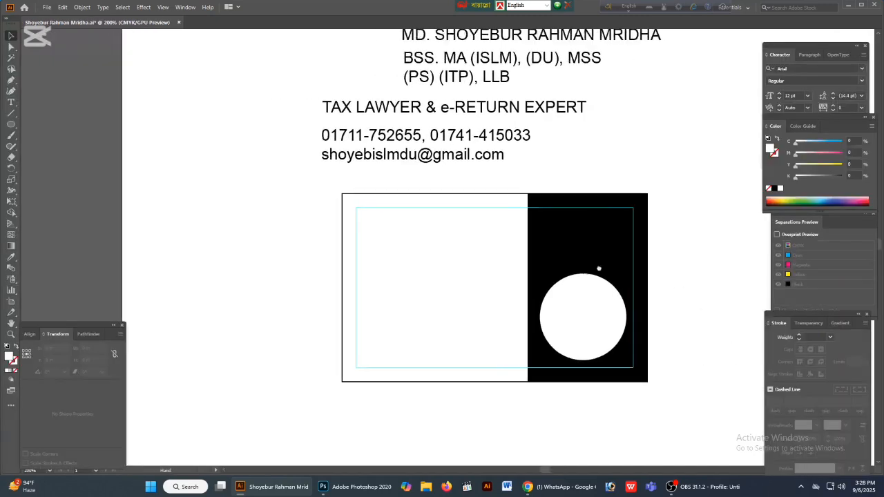
pyautogui.moveTo(598, 269); pyautogui.dragTo(527, 323)
pyautogui.moveTo(523, 187); pyautogui.dragTo(607, 199)
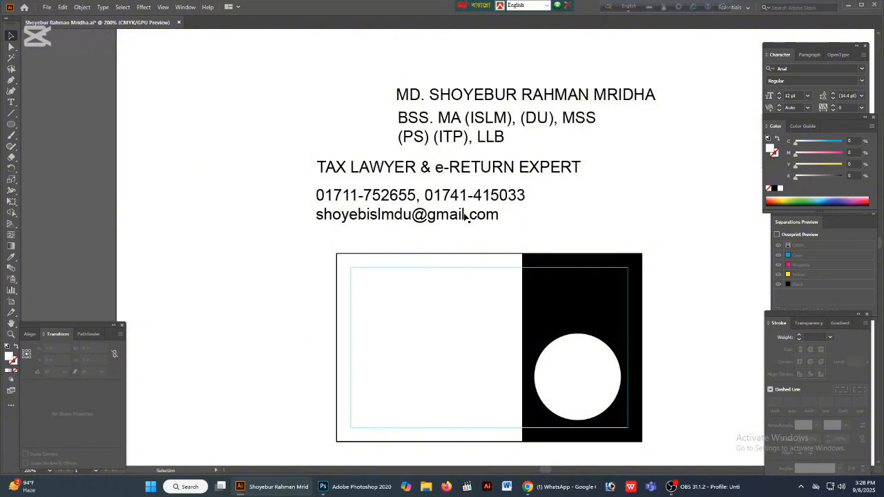
# - Swap the card background's fill and outline colours so the card is solid black without an outline
pyautogui.click(397, 311)
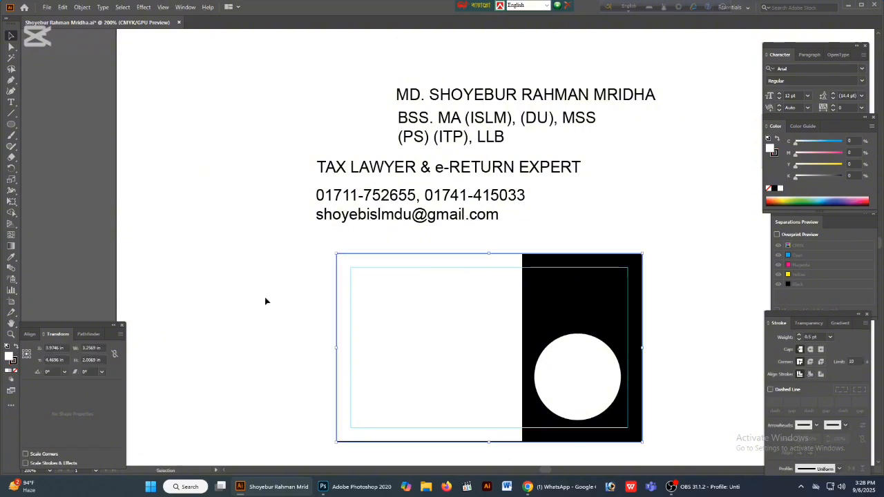
pyautogui.click(16, 372)
pyautogui.click(16, 347)
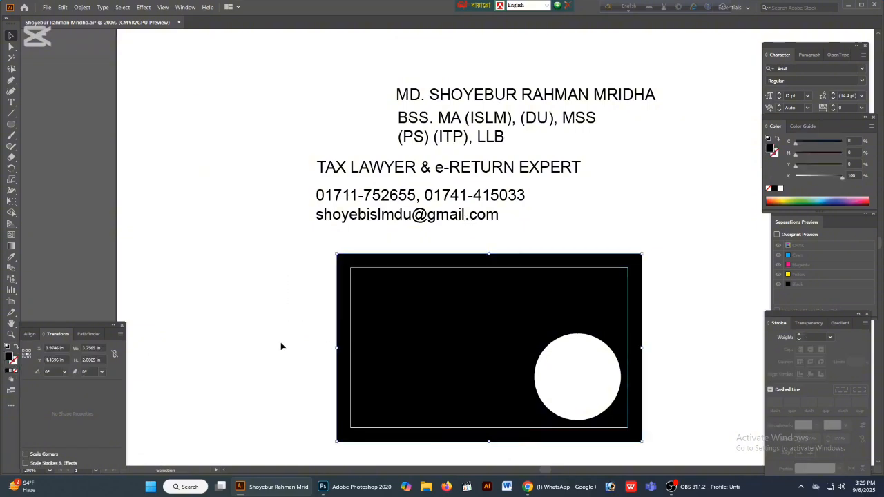
pyautogui.moveTo(269, 337); pyautogui.dragTo(237, 338)
pyautogui.click(281, 340)
pyautogui.press('v')
# - Recolour the card's side panel to 100% cyan with 0% black
pyautogui.click(515, 302)
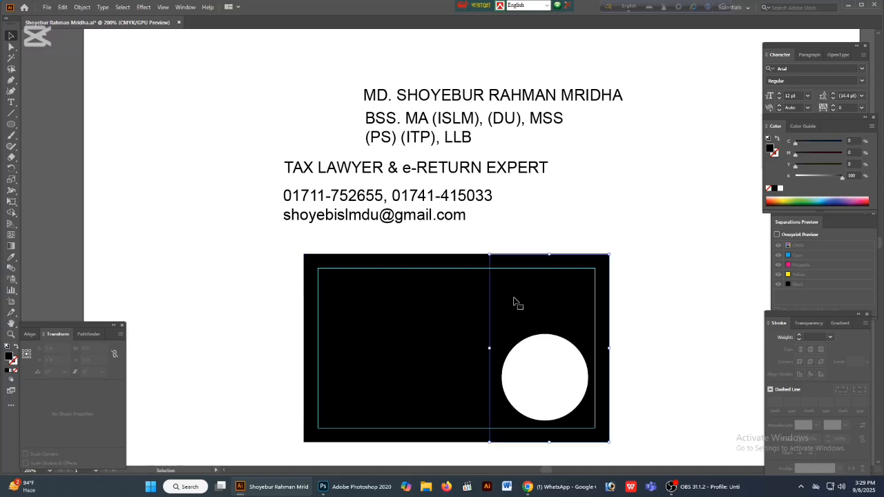
pyautogui.moveTo(839, 177); pyautogui.dragTo(845, 142)
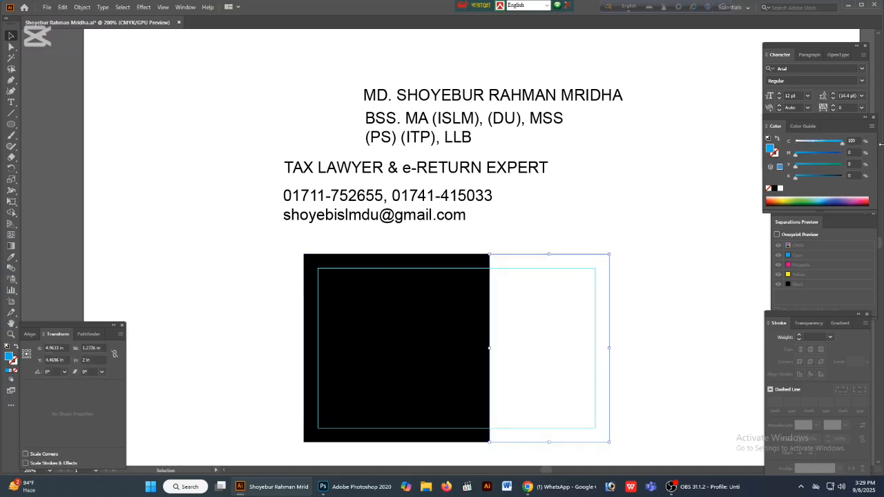
pyautogui.click(706, 292)
# - Move the name line into the upper part of the card at the left margin guide and fill it white
pyautogui.moveTo(399, 251); pyautogui.dragTo(448, 255)
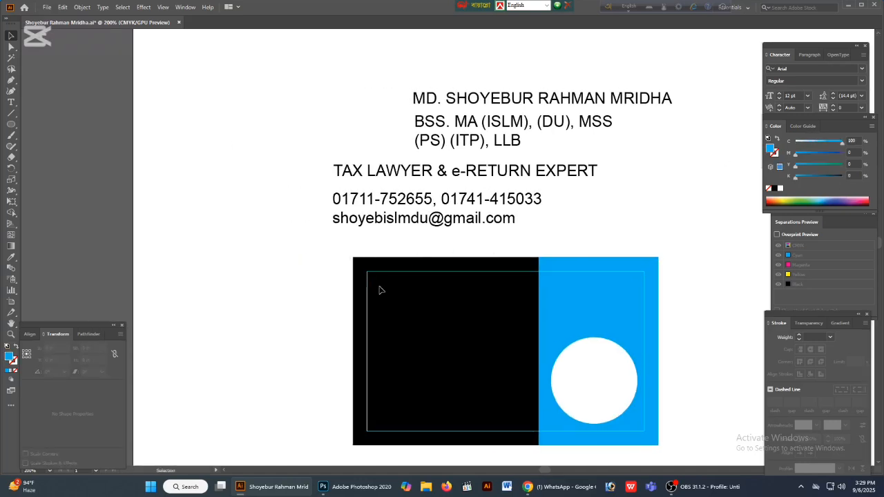
pyautogui.moveTo(479, 102); pyautogui.dragTo(435, 289)
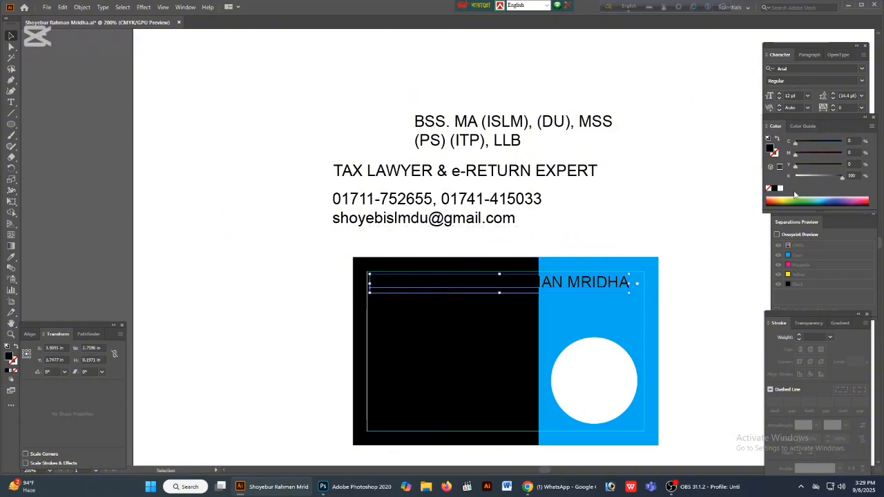
pyautogui.click(781, 189)
pyautogui.moveTo(752, 145); pyautogui.dragTo(782, 145)
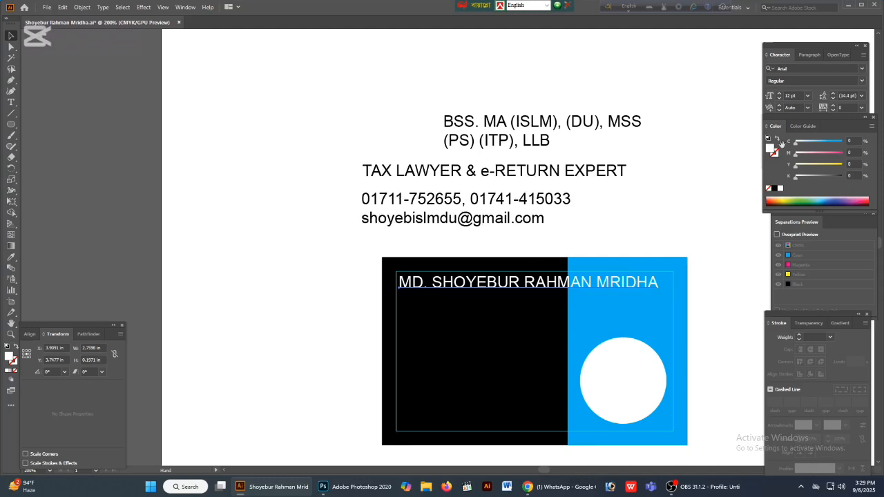
# - Make the name line Arial Bold at 10 pt
pyautogui.click(862, 80)
pyautogui.click(786, 152)
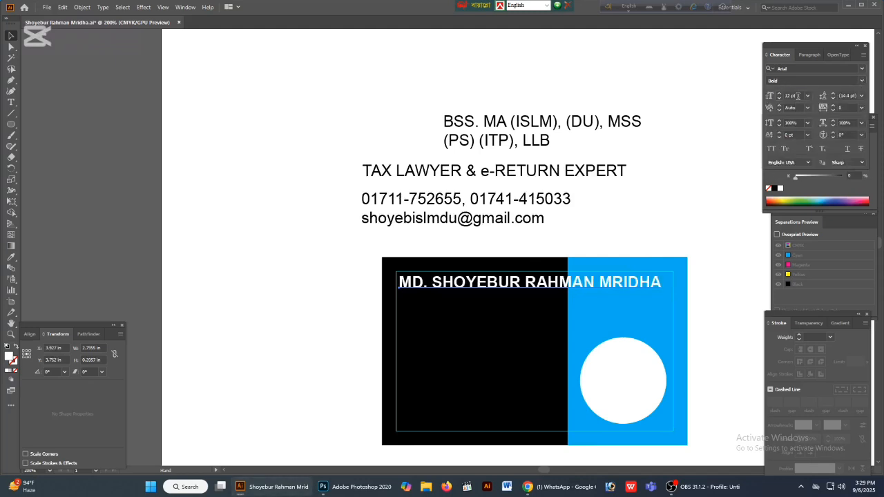
pyautogui.click(798, 96)
pyautogui.write('10')
pyautogui.press('Return')
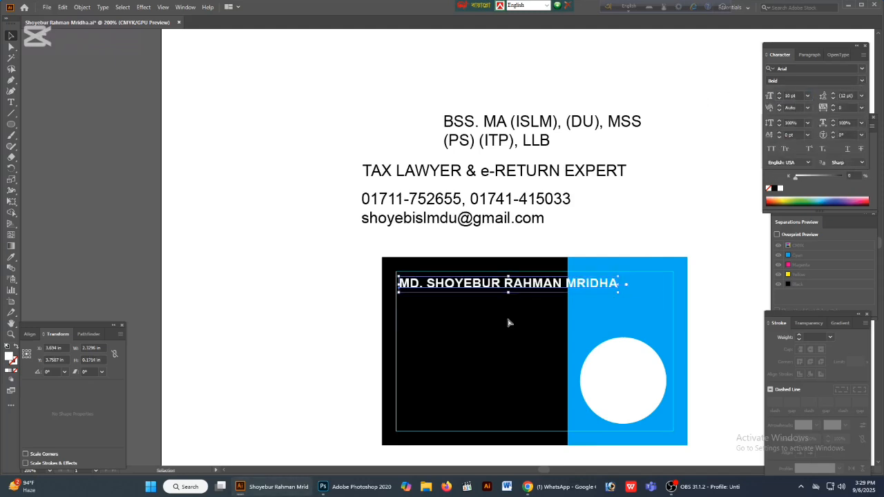
# - Narrow the name line to fit the black area and align its left edge with the margin guide
pyautogui.scroll(2, 511, 304)
pyautogui.moveTo(677, 284); pyautogui.dragTo(601, 283)
pyautogui.moveTo(370, 283); pyautogui.dragTo(367, 283)
pyautogui.click(476, 226)
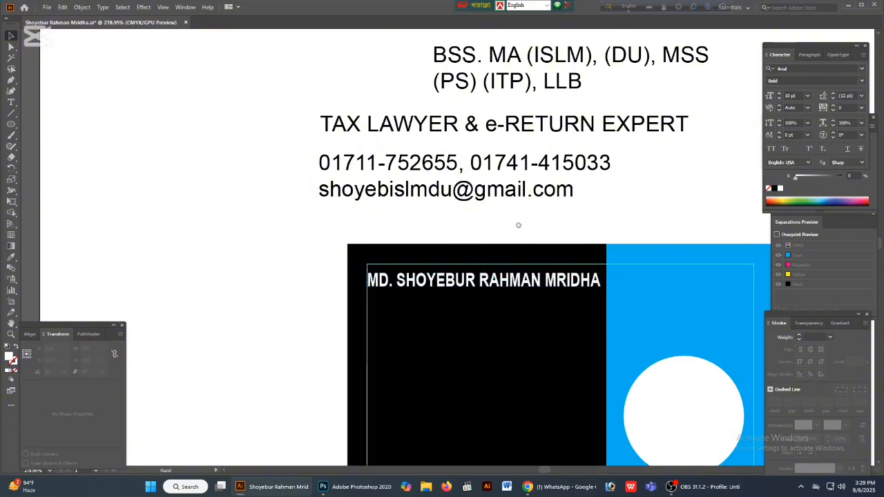
# - Set the two-line qualifications text to 8 pt
pyautogui.scroll(1, 537, 192)
pyautogui.click(697, 109)
pyautogui.moveTo(800, 96); pyautogui.dragTo(688, 97)
pyautogui.write('8')
pyautogui.press('Return')
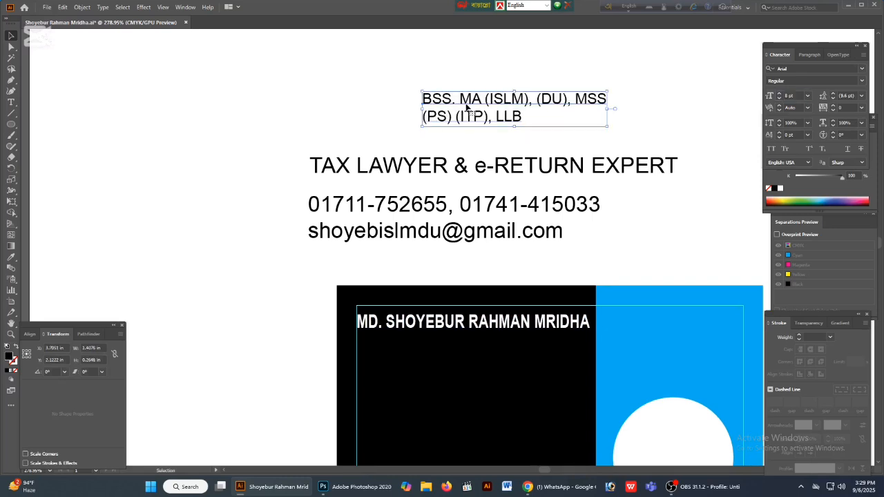
# - Place the qualifications text directly under the name line on the card and make it white and bold
pyautogui.click(286, 92)
pyautogui.moveTo(270, 88); pyautogui.dragTo(377, 352)
pyautogui.click(781, 188)
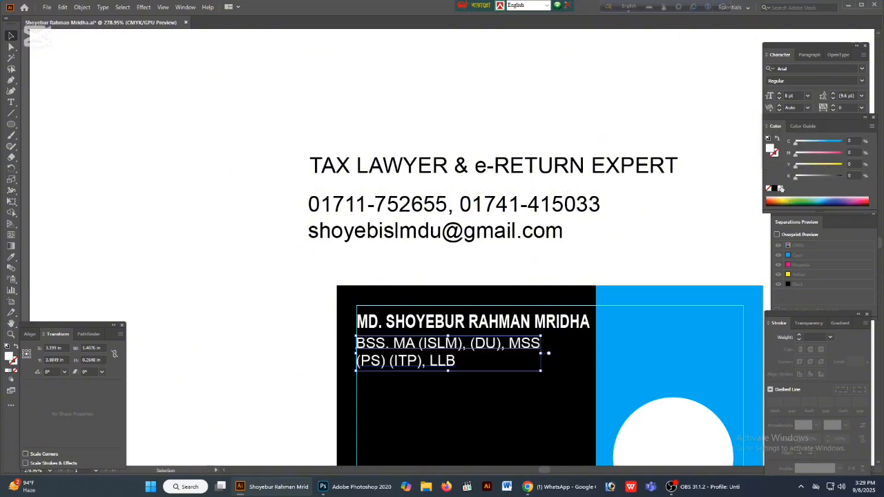
pyautogui.click(862, 81)
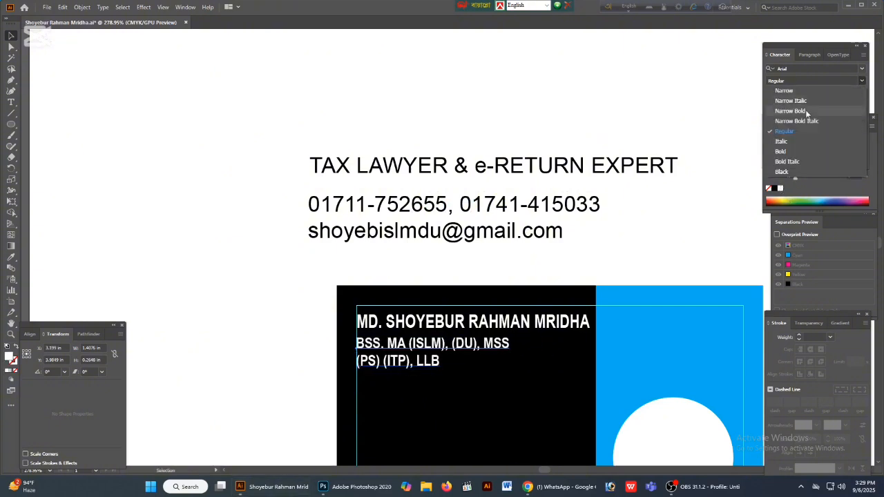
pyautogui.click(789, 154)
pyautogui.click(559, 268)
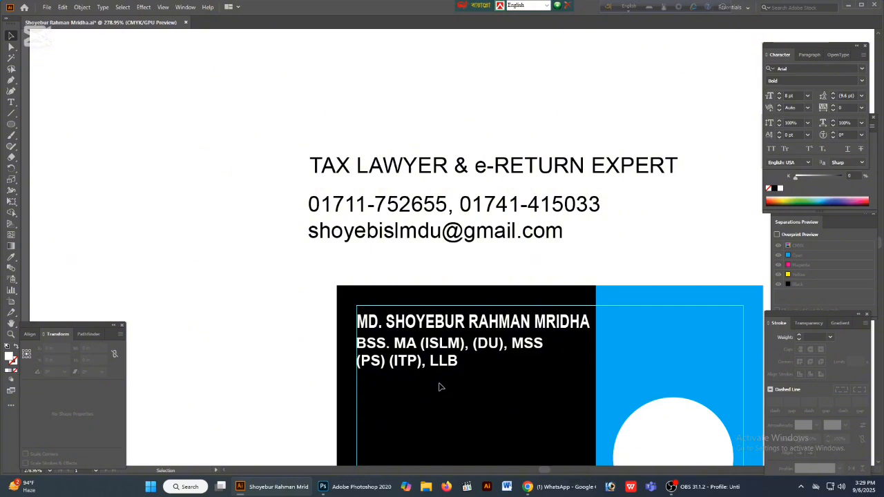
# - Nudge the qualifications text slightly down to widen the gap below the name line
pyautogui.hscroll(-1, 449, 366)
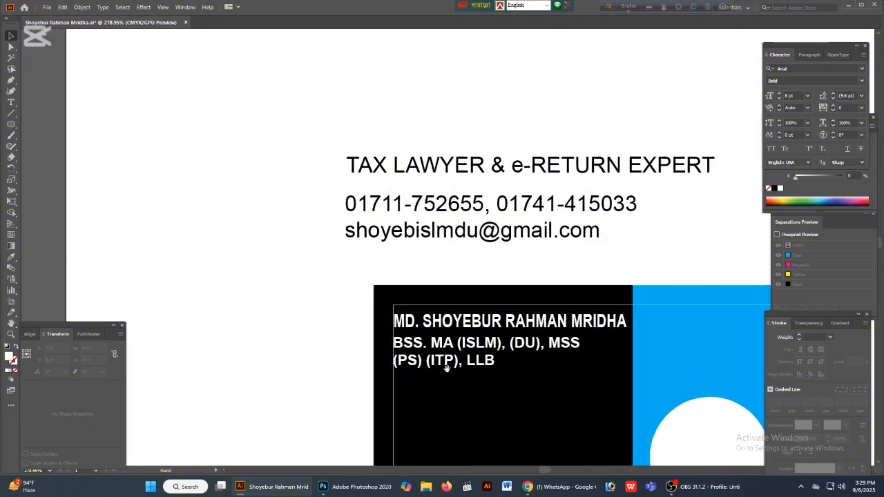
pyautogui.click(448, 364)
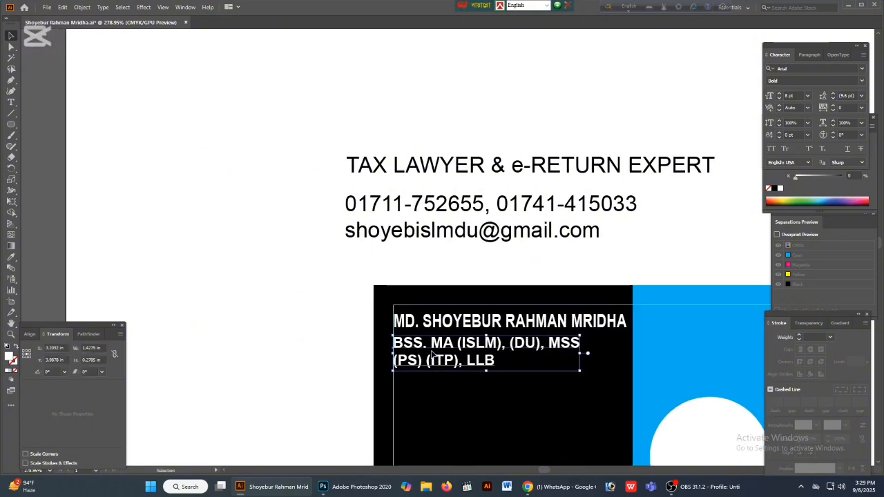
pyautogui.press('Down')
pyautogui.click(254, 292)
# - Set the "TAX LAWYER & e-RETURN EXPERT" line to Arial Bold
pyautogui.press('space')
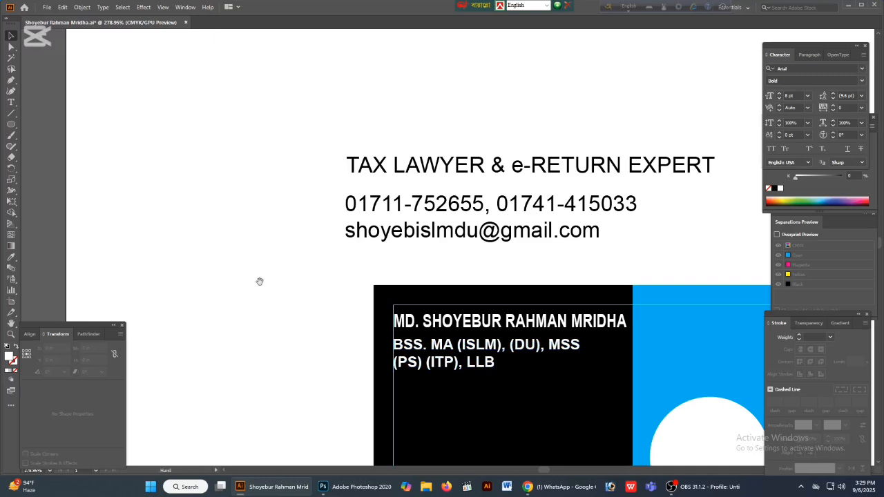
pyautogui.moveTo(259, 282); pyautogui.dragTo(272, 228)
pyautogui.click(486, 115)
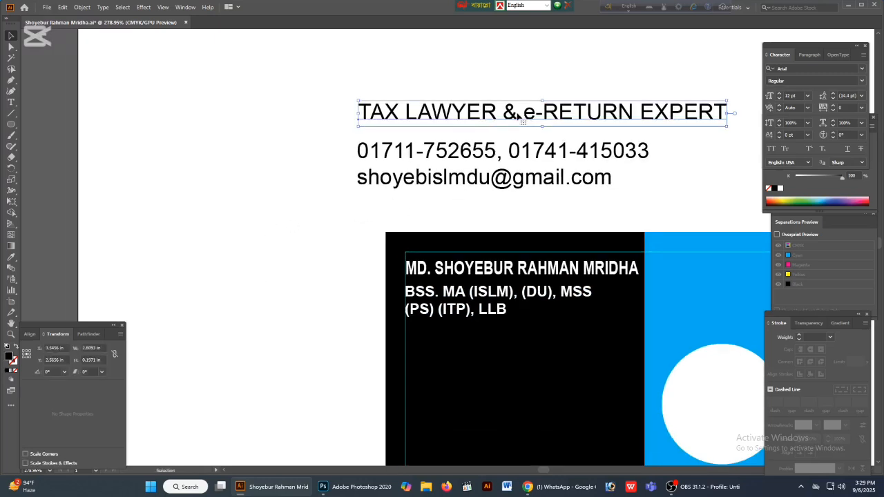
pyautogui.click(855, 81)
pyautogui.click(863, 82)
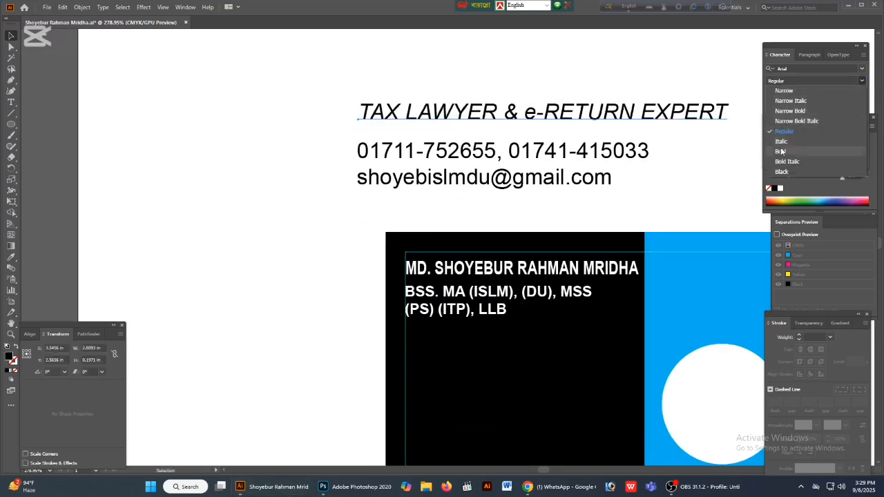
pyautogui.click(836, 152)
# - Move the "TAX LAWYER & e-RETURN EXPERT" line into the card's lower part, starting at the left margin guide
pyautogui.press('space')
pyautogui.moveTo(505, 113); pyautogui.dragTo(493, 77)
pyautogui.moveTo(494, 77); pyautogui.dragTo(604, 380)
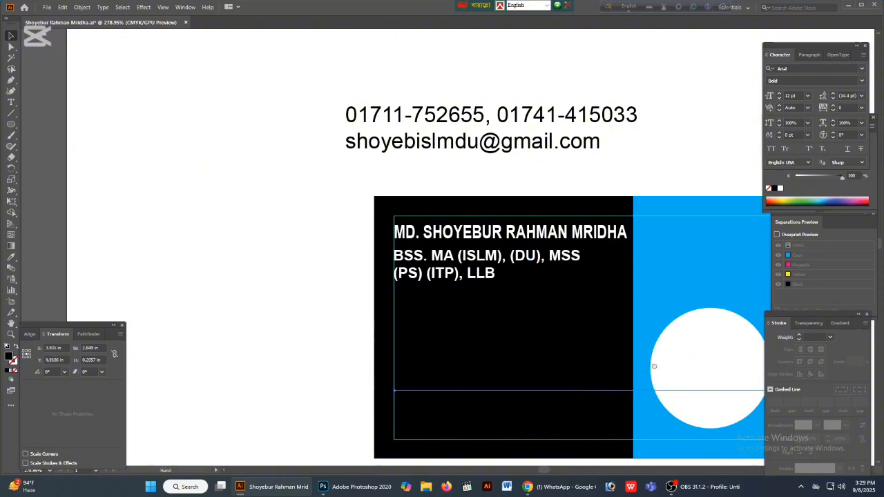
pyautogui.press('space')
pyautogui.moveTo(654, 368); pyautogui.dragTo(589, 360)
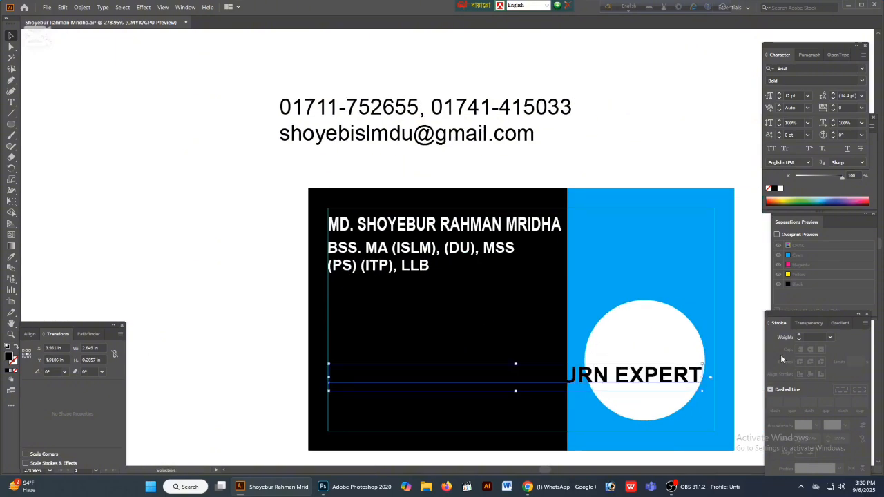
# - Reduce the tax lawyer line to 8 pt and narrow it to about 1.66 in wide within the black area
pyautogui.hotkey('ctrl', 'shift', ',')
pyautogui.hotkey('ctrl', 'shift', ',')
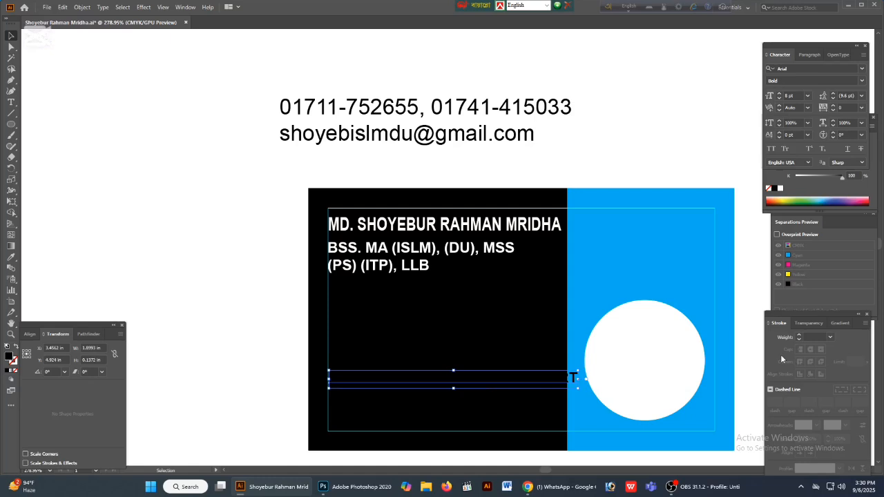
pyautogui.moveTo(576, 379); pyautogui.dragTo(546, 379)
# - Recolour the tax lawyer line to 100% yellow with 0% black
pyautogui.moveTo(842, 178); pyautogui.dragTo(796, 178)
pyautogui.moveTo(796, 168); pyautogui.dragTo(842, 167)
# - Stretch the tax lawyer line slightly taller about its centre, to about 0.16 in high
pyautogui.hotkey('ctrl', 'space')
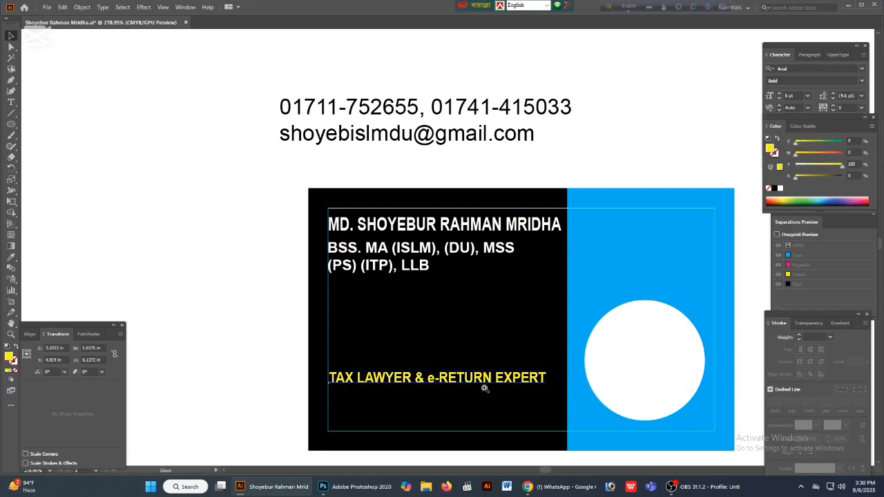
pyautogui.moveTo(470, 377); pyautogui.dragTo(646, 380)
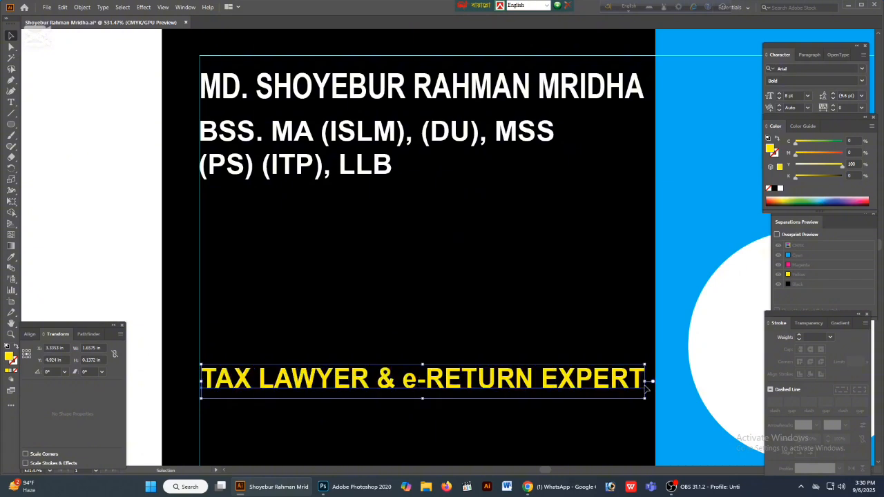
pyautogui.tripleClick(423, 365)
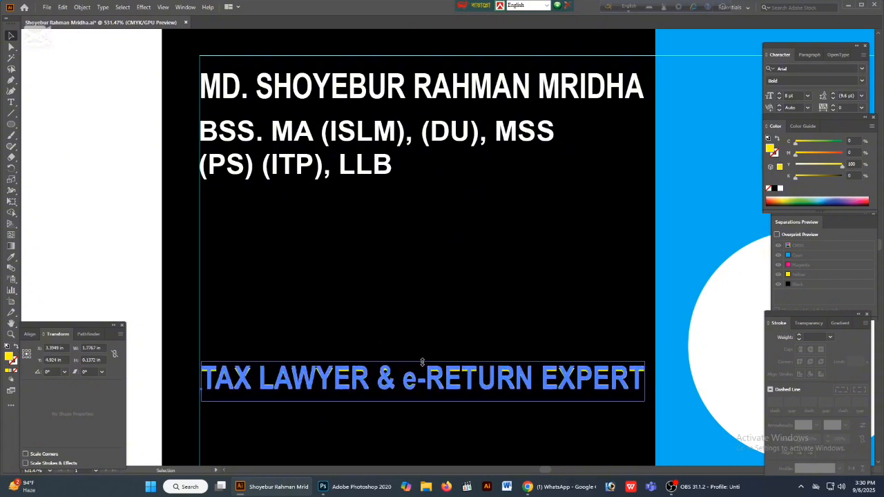
pyautogui.press('Escape')
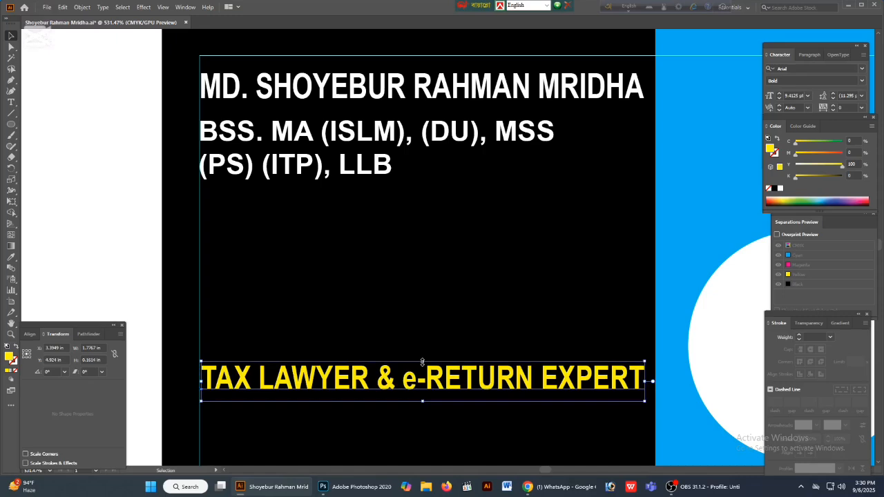
pyautogui.hotkey('ctrl', '-')
pyautogui.hotkey('ctrl', '-')
pyautogui.hotkey('ctrl', '-')
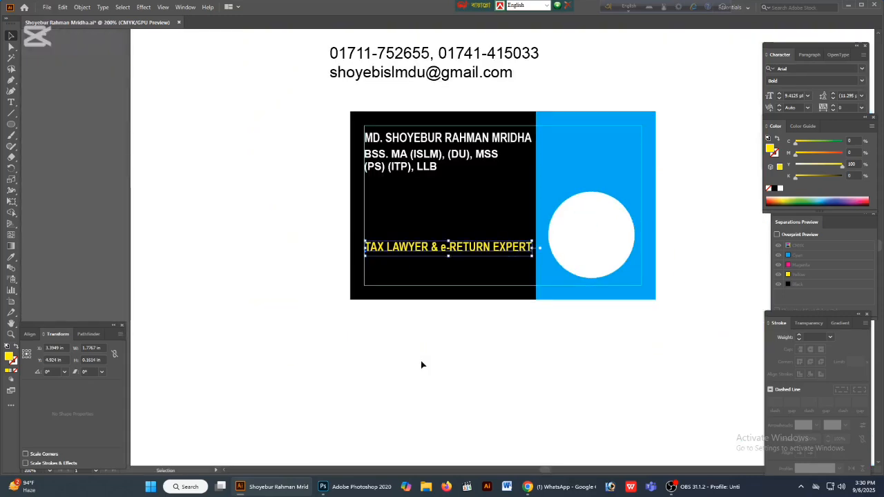
# - Set the tax lawyer line's magenta to 40% to make it orange
pyautogui.moveTo(516, 252); pyautogui.dragTo(632, 243)
pyautogui.click(849, 152)
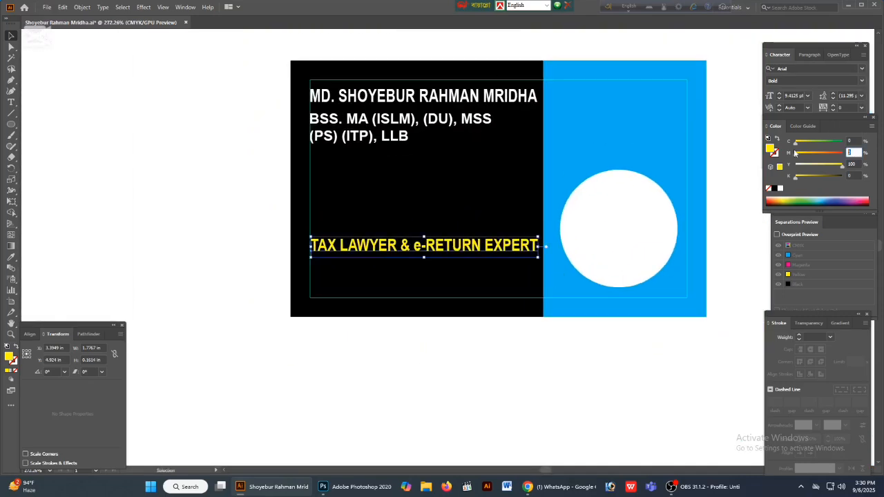
pyautogui.press('Return')
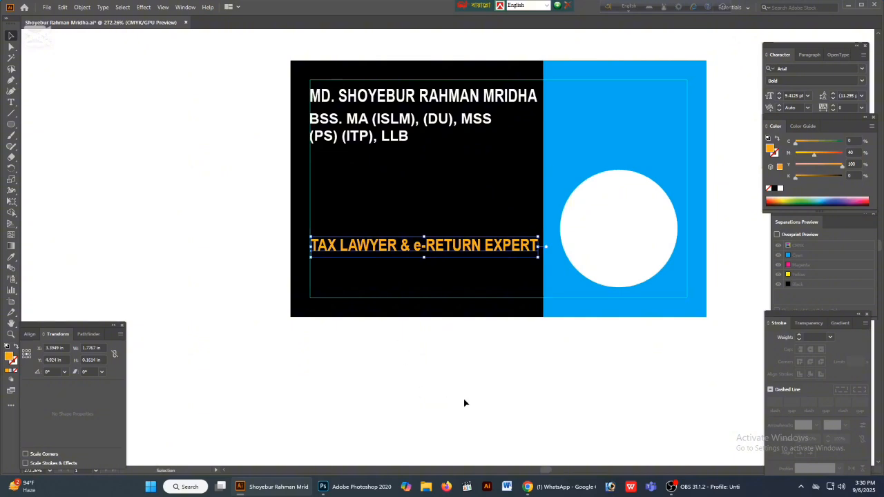
pyautogui.click(464, 399)
pyautogui.moveTo(445, 396); pyautogui.dragTo(485, 400)
pyautogui.moveTo(482, 274); pyautogui.dragTo(504, 328)
# - Move the phone and e-mail lines just below the card and set them to 7 pt
pyautogui.press('Tab')
pyautogui.hotkey('ctrl', '-')
pyautogui.hotkey('ctrl', '-')
pyautogui.hotkey('ctrl', '-')
pyautogui.hotkey('ctrl', '-')
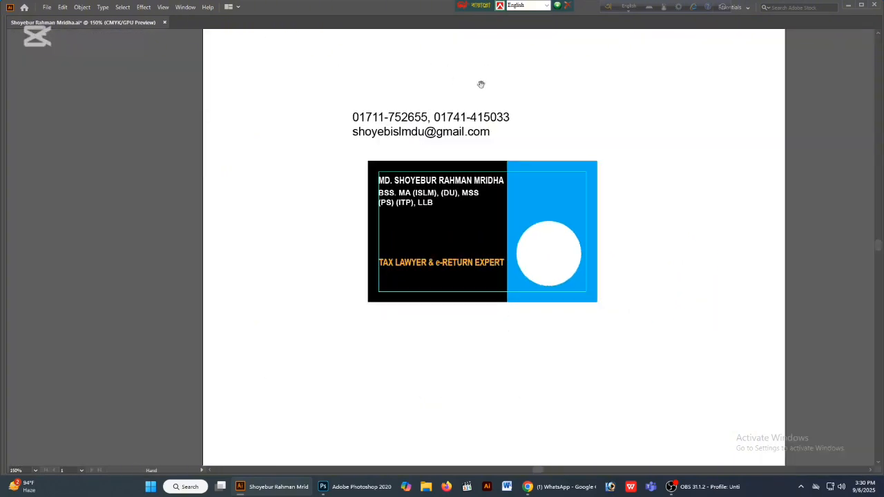
pyautogui.moveTo(457, 123); pyautogui.dragTo(578, 360)
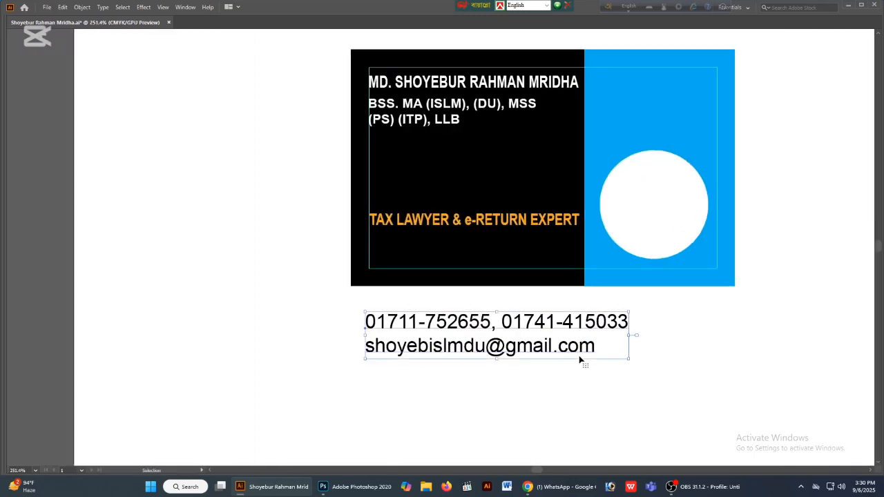
pyautogui.press('Tab')
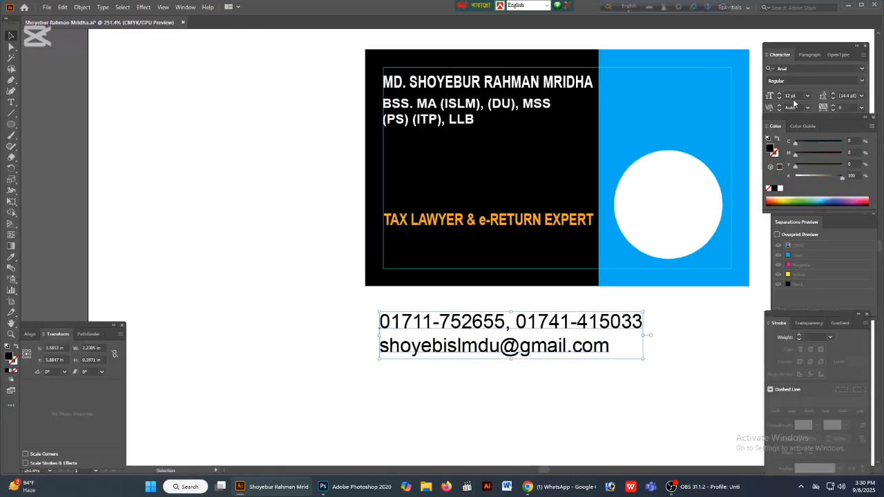
pyautogui.write('7')
pyautogui.press('Return')
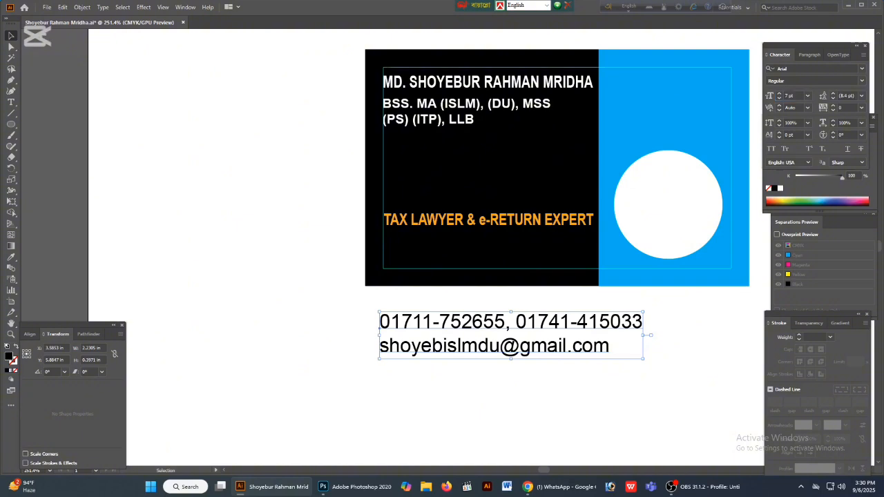
# - Place the phone and e-mail lines under the tax lawyer line on the card, fill them white and enlarge them to 8 pt
pyautogui.moveTo(437, 330); pyautogui.dragTo(455, 246)
pyautogui.click(780, 189)
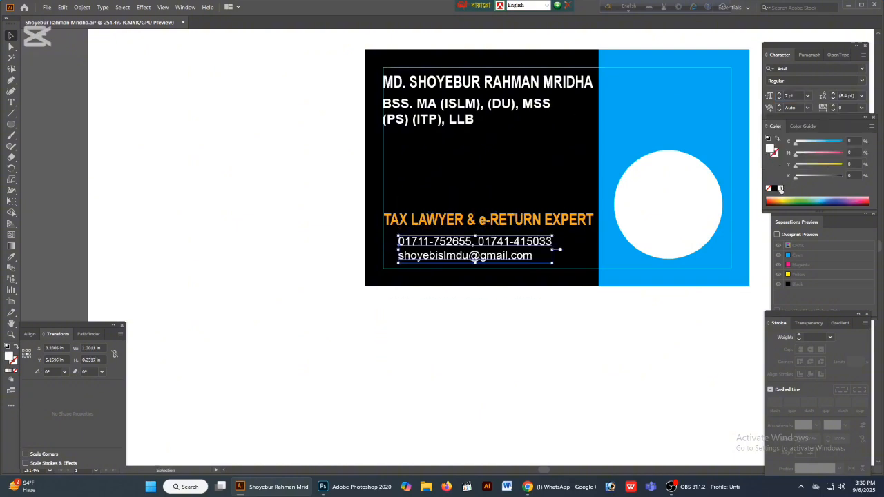
pyautogui.click(778, 94)
pyautogui.scroll(3, 459, 250)
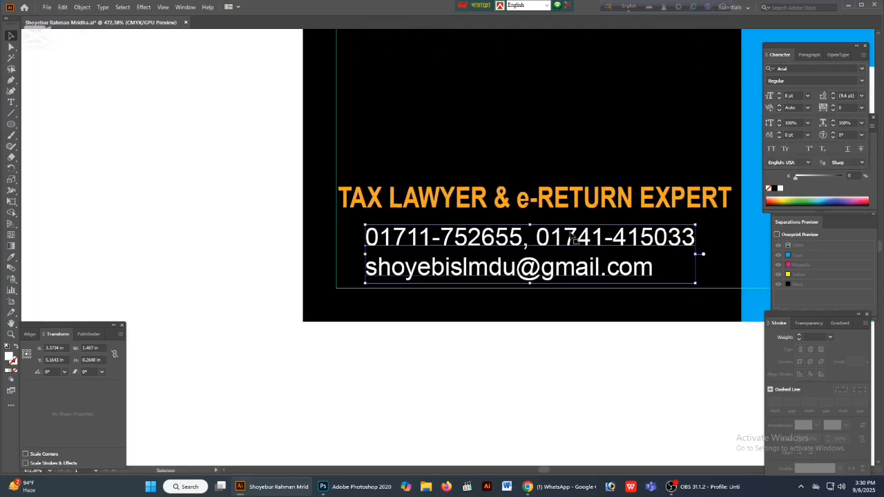
# - Make the phone and e-mail lines bold and shift them slightly to the right under the tax lawyer line
pyautogui.click(862, 80)
pyautogui.click(788, 152)
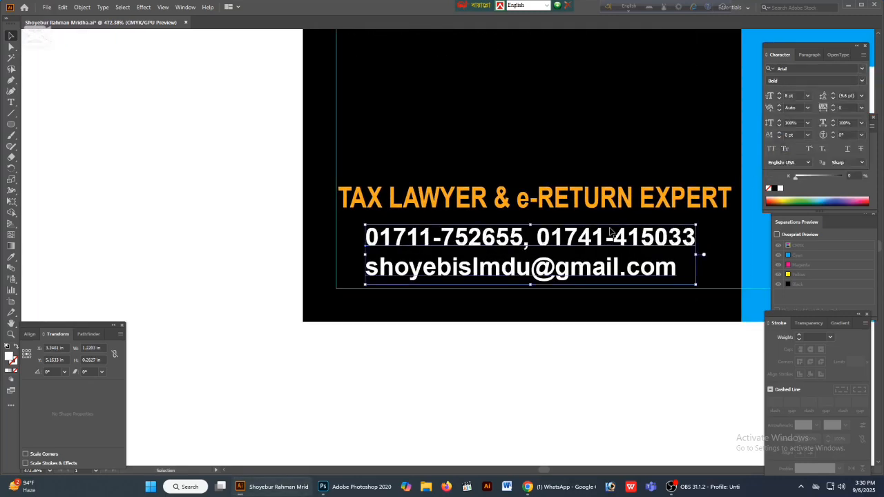
pyautogui.moveTo(508, 314); pyautogui.dragTo(549, 316)
pyautogui.moveTo(456, 249); pyautogui.dragTo(469, 250)
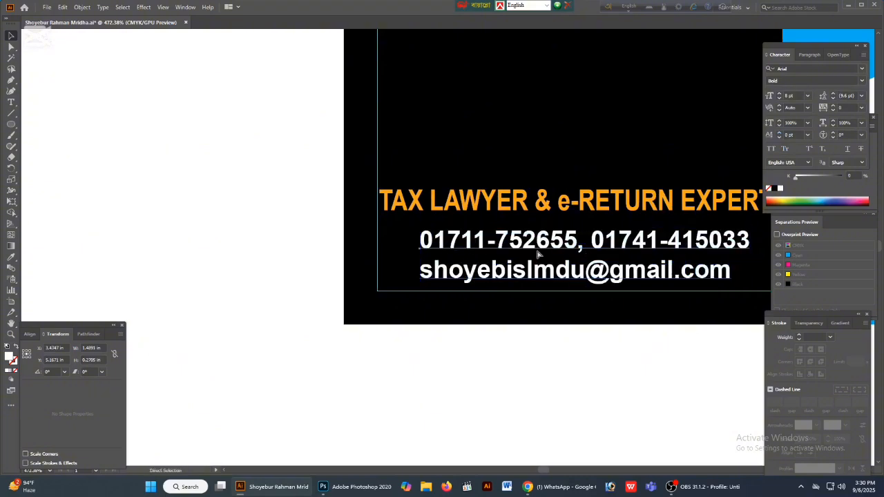
# - Move the tax lawyer line together with the phone and e-mail lines slightly down toward the lower margin
pyautogui.scroll(3, 529, 248)
pyautogui.keyDown('shift'); pyautogui.click(546, 183); pyautogui.keyUp('shift')
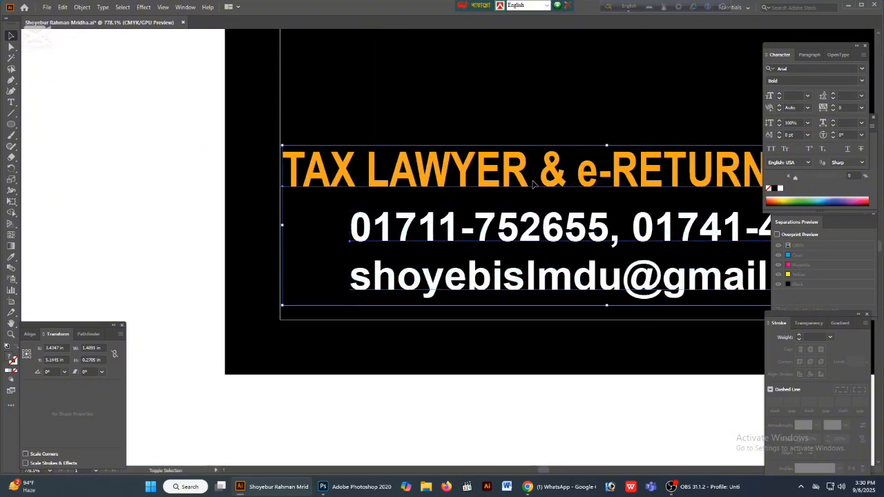
pyautogui.moveTo(511, 184); pyautogui.dragTo(512, 195)
pyautogui.click(451, 425)
pyautogui.hotkey('ctrl', '-')
pyautogui.hotkey('ctrl', '-')
pyautogui.hotkey('ctrl', '-')
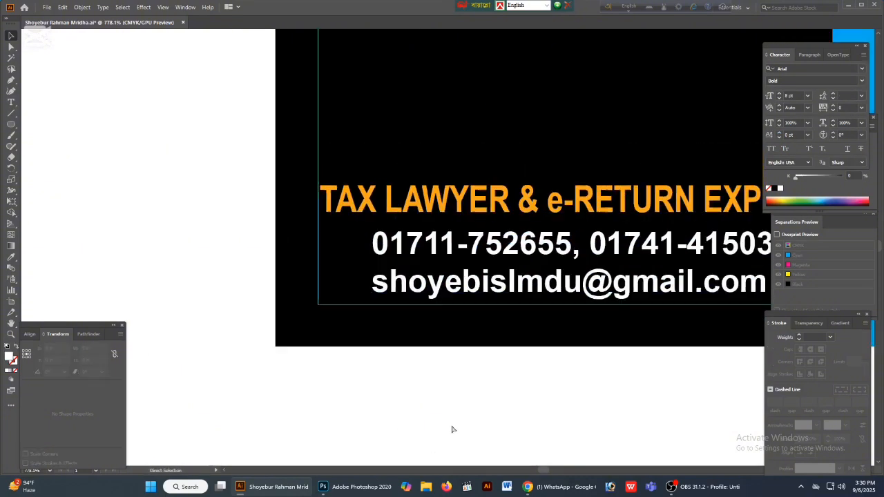
pyautogui.press('h')
pyautogui.moveTo(525, 377); pyautogui.dragTo(383, 389)
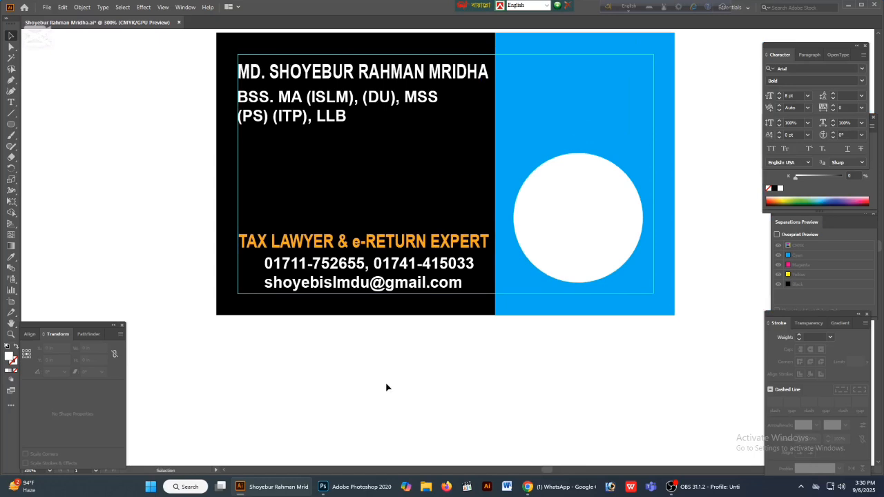
pyautogui.press('Tab')
pyautogui.moveTo(720, 239); pyautogui.dragTo(693, 297)
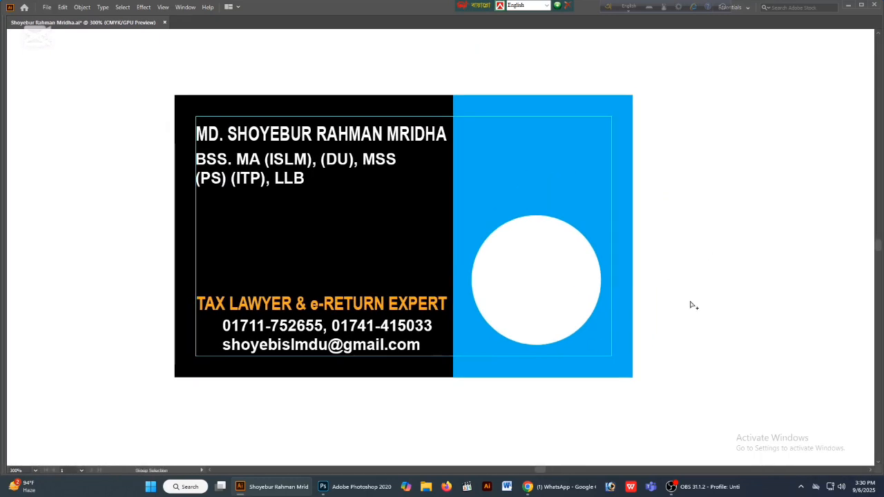
# - Replace the cyan side panel's fill with the default white-to-black linear gradient
pyautogui.click(603, 192)
pyautogui.moveTo(680, 204); pyautogui.dragTo(630, 205)
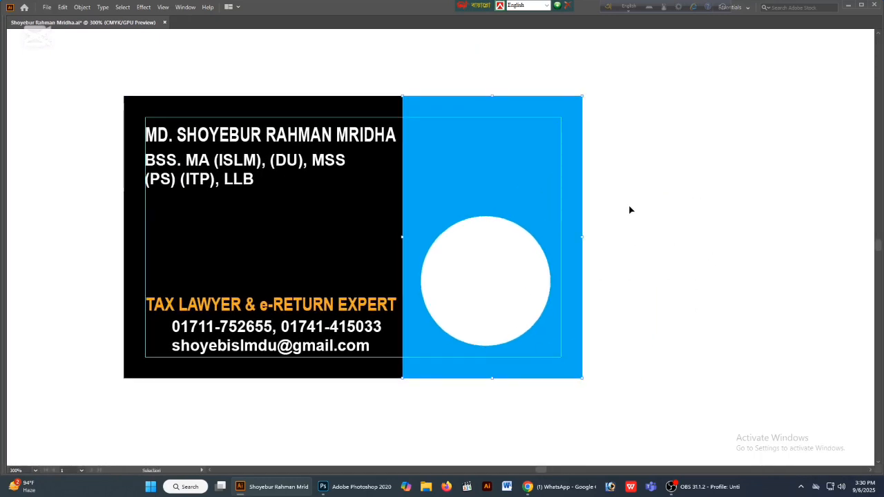
pyautogui.press('Tab')
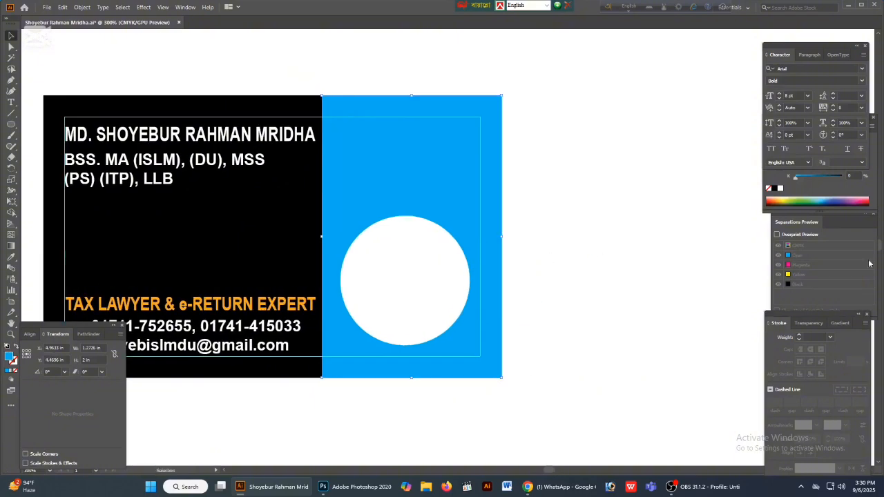
pyautogui.click(840, 323)
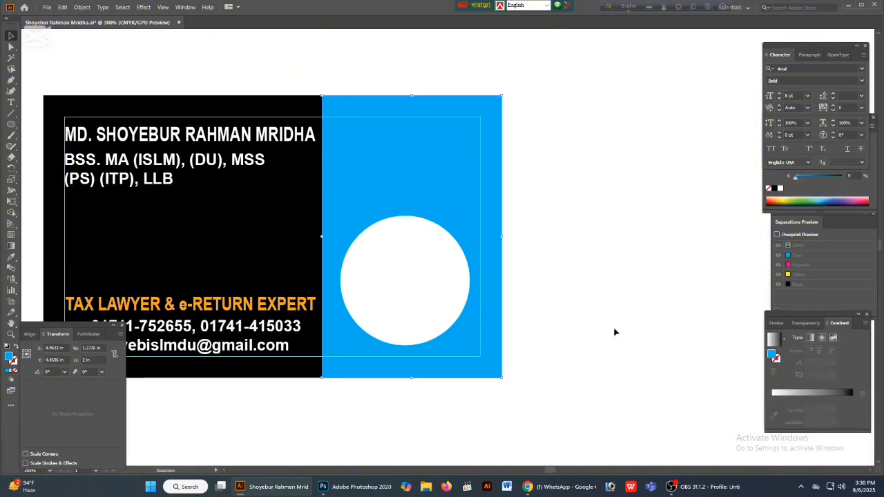
pyautogui.click(248, 311)
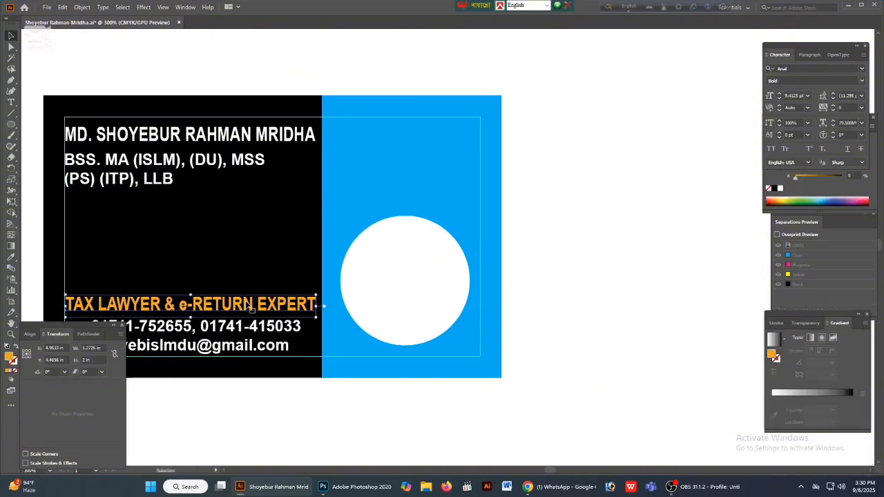
pyautogui.click(811, 185)
pyautogui.click(434, 181)
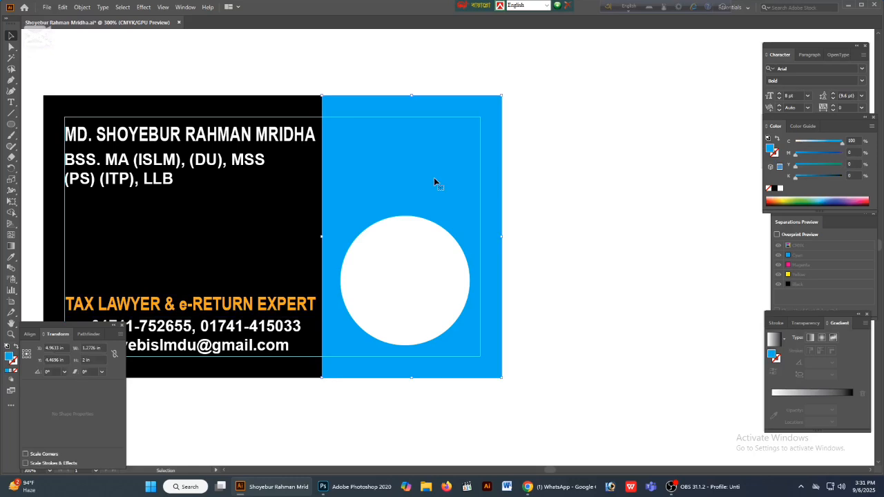
pyautogui.click(840, 393)
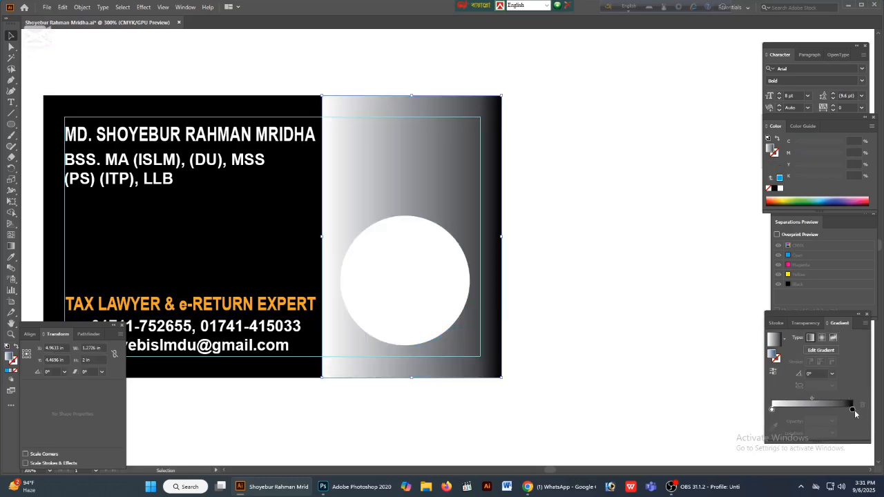
# - Switch the gradient's black end stop to CMYK and colour it orange with 40% magenta, 100% yellow and 0% black
pyautogui.click(853, 411)
pyautogui.click(799, 174)
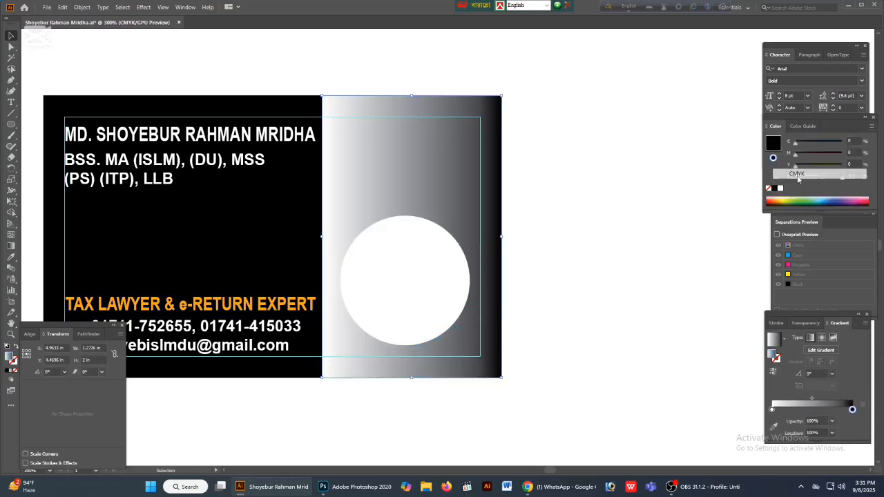
pyautogui.moveTo(841, 180)
pyautogui.mouseDown()
pyautogui.moveTo(771, 166)
pyautogui.moveTo(845, 165)
pyautogui.mouseUp()
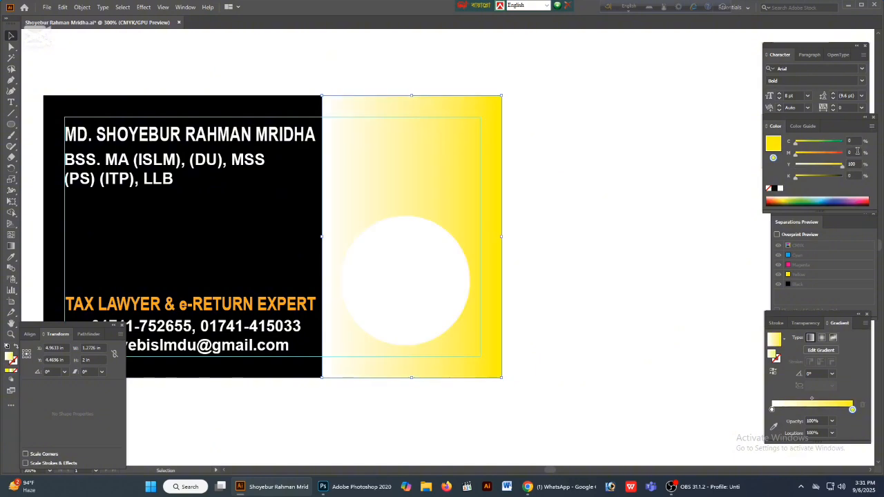
pyautogui.click(856, 152)
pyautogui.write('40')
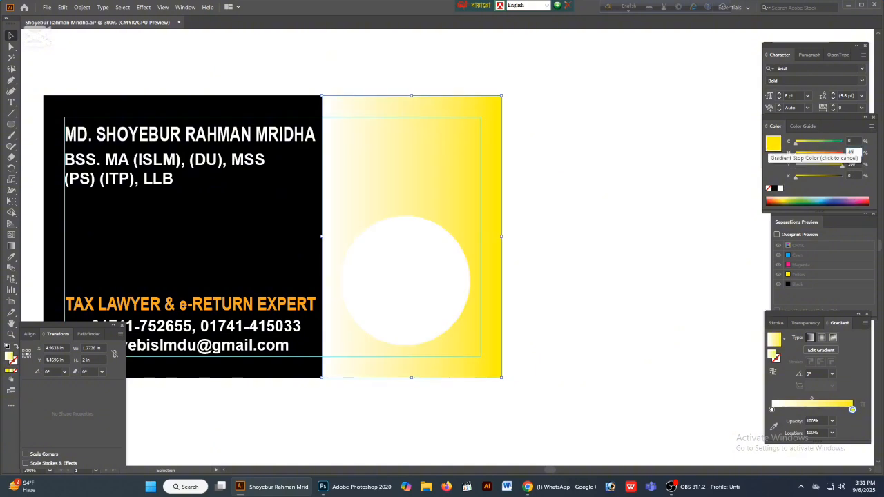
pyautogui.press('Return')
# - Switch the gradient's white start stop to CMYK and set it to 40% magenta and 100% yellow
pyautogui.click(772, 410)
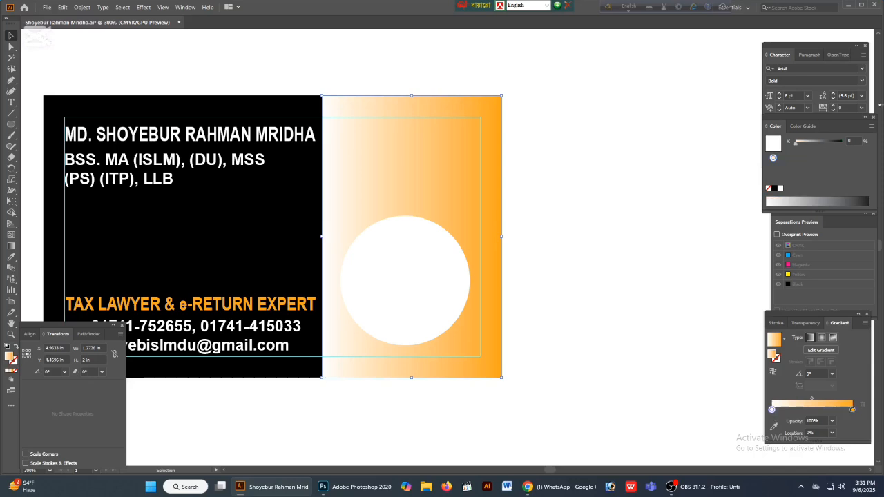
pyautogui.click(870, 129)
pyautogui.click(817, 174)
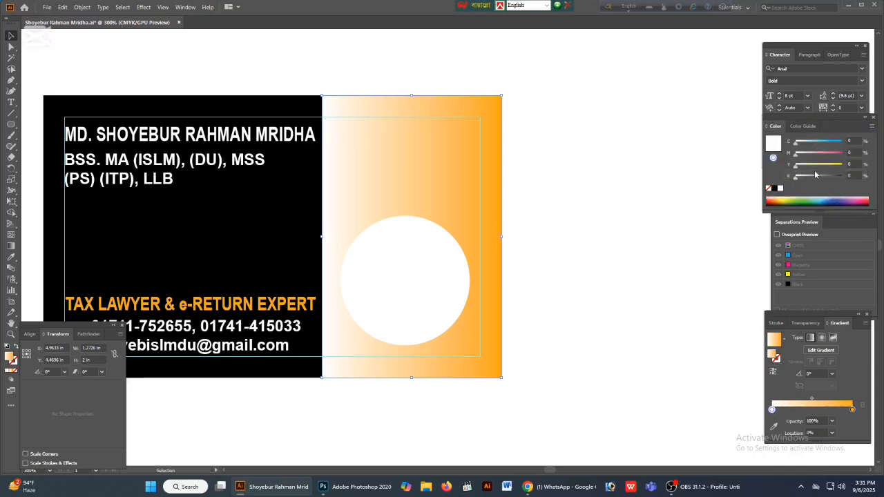
pyautogui.moveTo(809, 166); pyautogui.dragTo(867, 161)
pyautogui.click(852, 152)
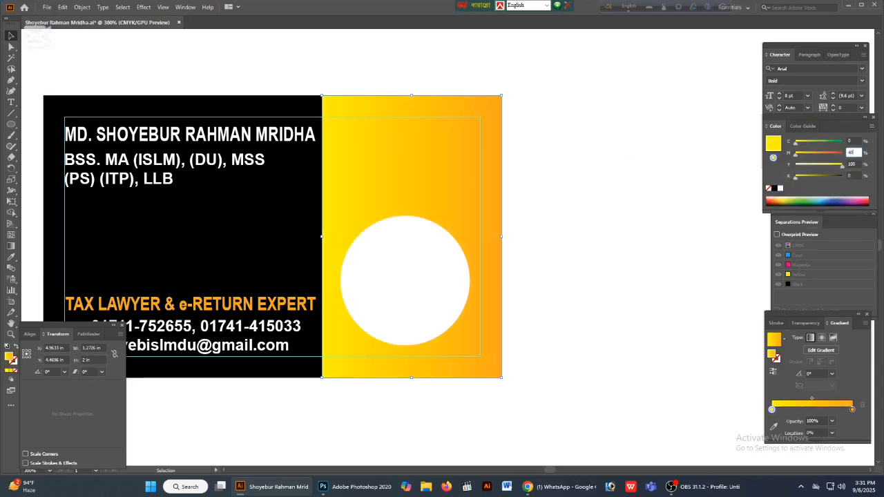
pyautogui.press('Return')
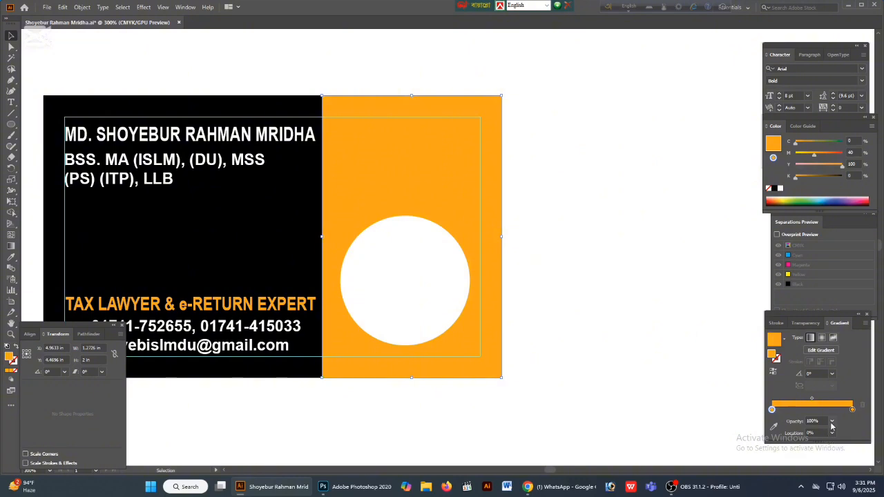
# - Add a middle gradient stop at about 44% and colour it with 0% magenta and 40% yellow
pyautogui.click(807, 410)
pyautogui.moveTo(814, 155); pyautogui.dragTo(788, 156)
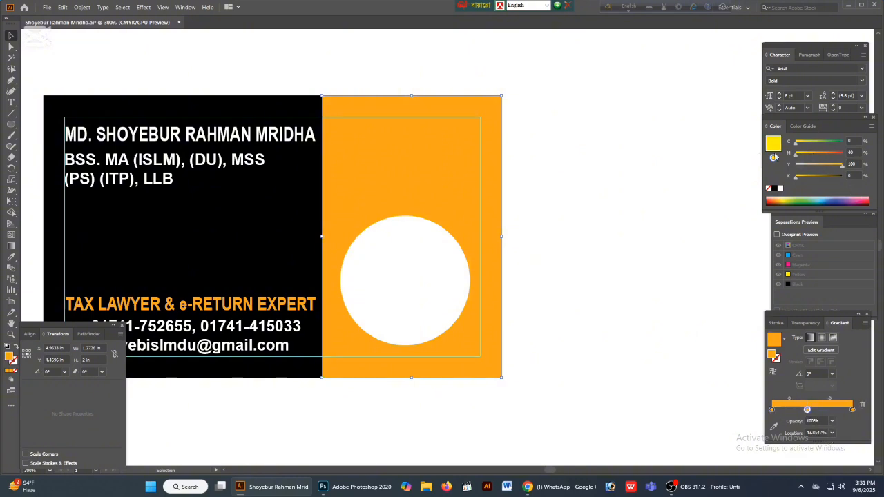
pyautogui.moveTo(842, 166); pyautogui.dragTo(700, 185)
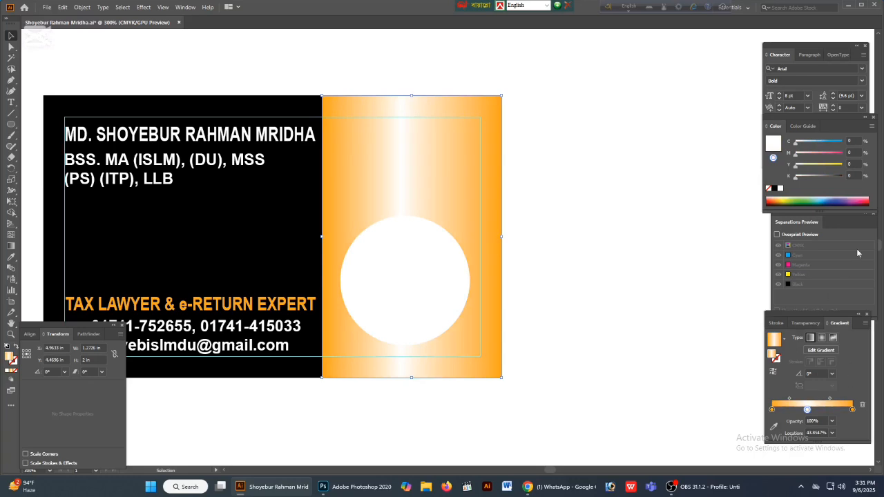
pyautogui.click(854, 164)
pyautogui.write('40')
pyautogui.press('Return')
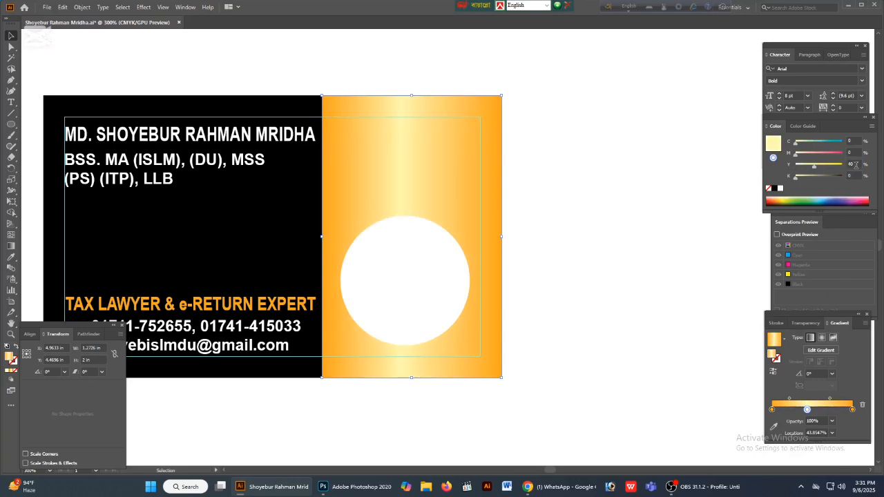
# - Raise the middle gradient stop's yellow to 70%
pyautogui.moveTo(856, 164); pyautogui.dragTo(763, 160)
pyautogui.write('70')
pyautogui.press('Return')
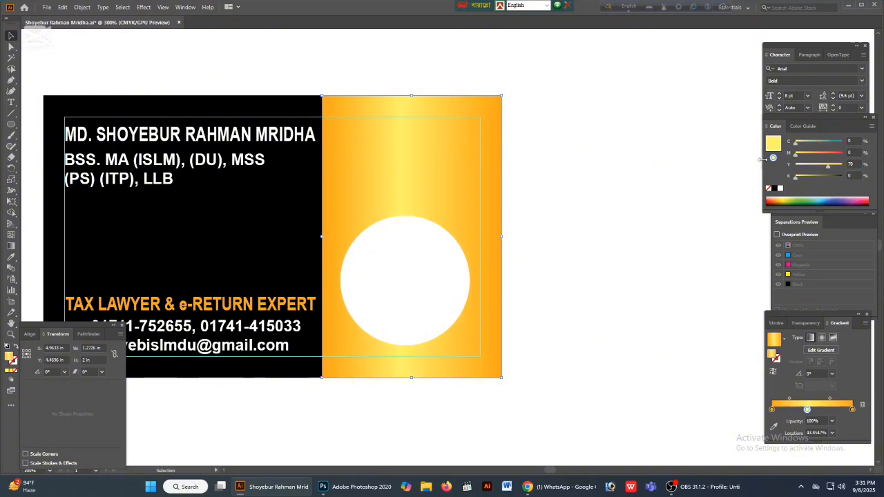
# - Try a 70° angle for the side panel's gradient and settle on 60°
pyautogui.moveTo(819, 376); pyautogui.dragTo(688, 366)
pyautogui.write('7')
pyautogui.press('Return')
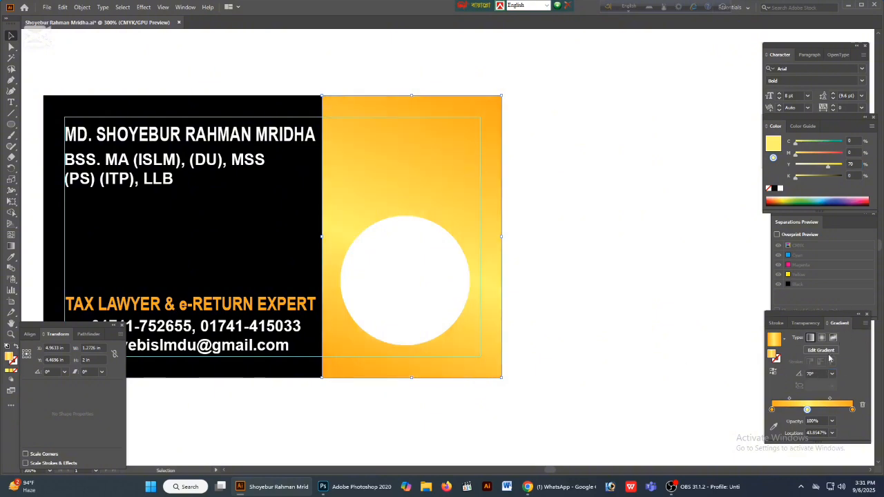
pyautogui.moveTo(821, 374); pyautogui.dragTo(677, 374)
pyautogui.write('60')
pyautogui.press('Return')
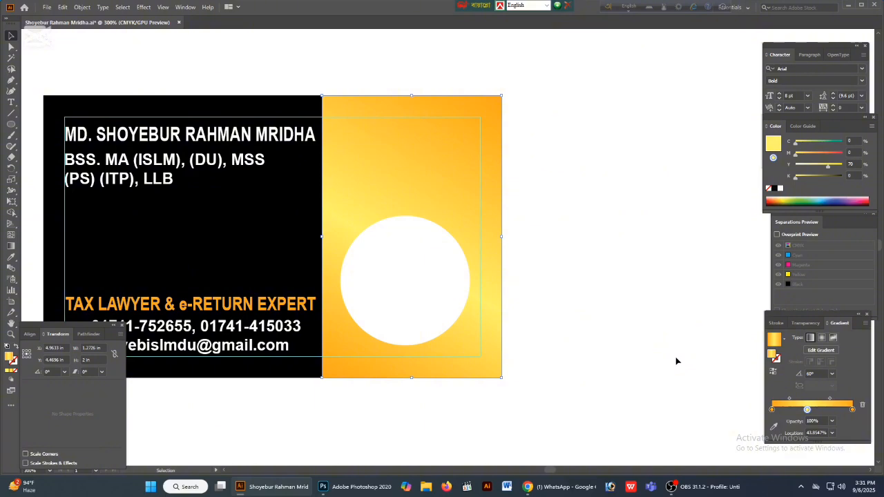
# - Set the end gradient stop's magenta to 50% and move the stop to a location of about 74%
pyautogui.click(852, 410)
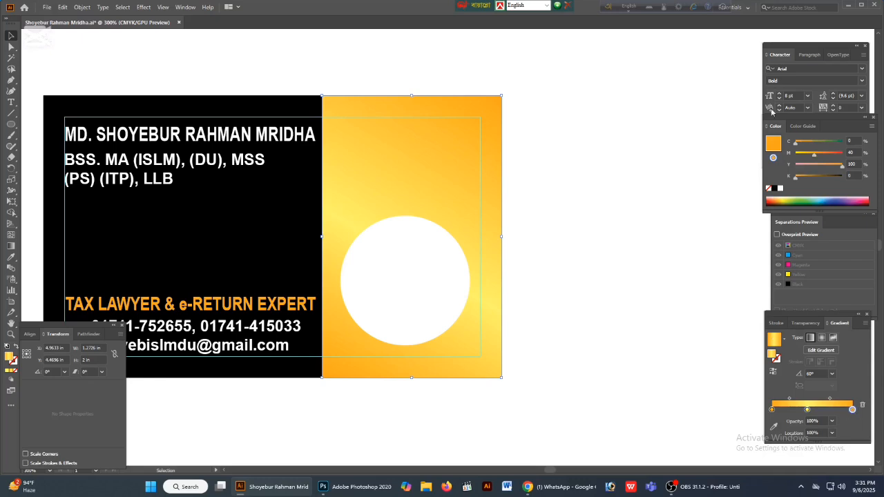
pyautogui.click(827, 152)
pyautogui.moveTo(852, 410); pyautogui.dragTo(832, 415)
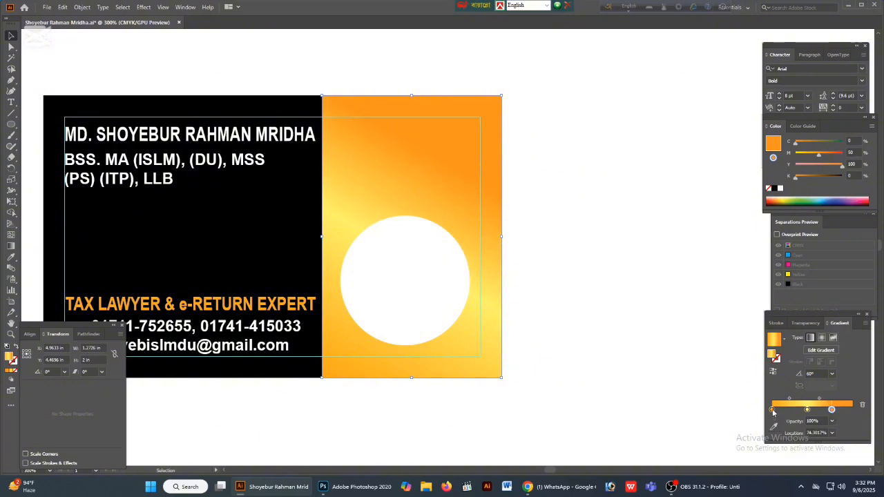
# - Set the start gradient stop's magenta to 50%
pyautogui.click(772, 411)
pyautogui.click(853, 152)
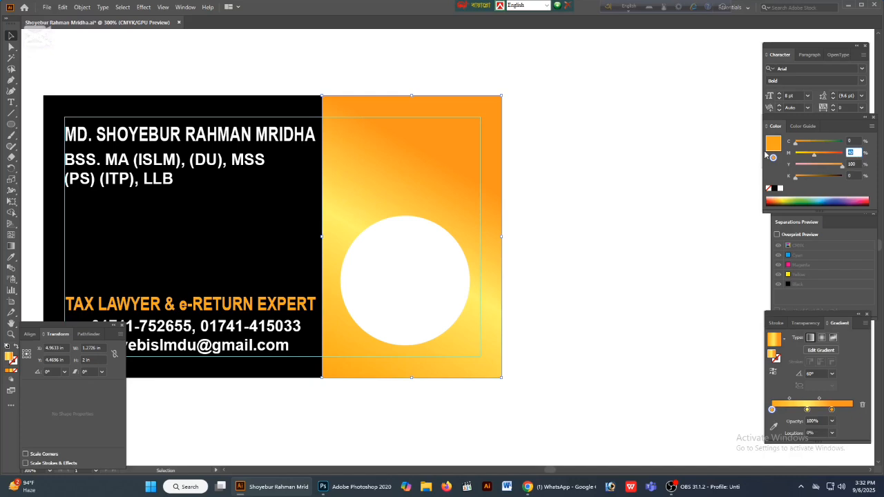
pyautogui.write('50')
pyautogui.press('Return')
# - Set the middle gradient stop's magenta to 15%
pyautogui.click(806, 409)
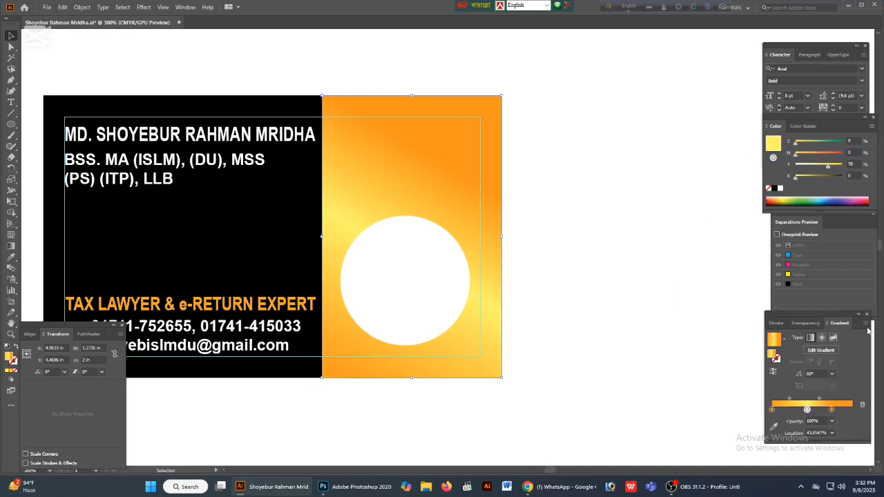
pyautogui.click(854, 152)
pyautogui.write('15')
pyautogui.press('Return')
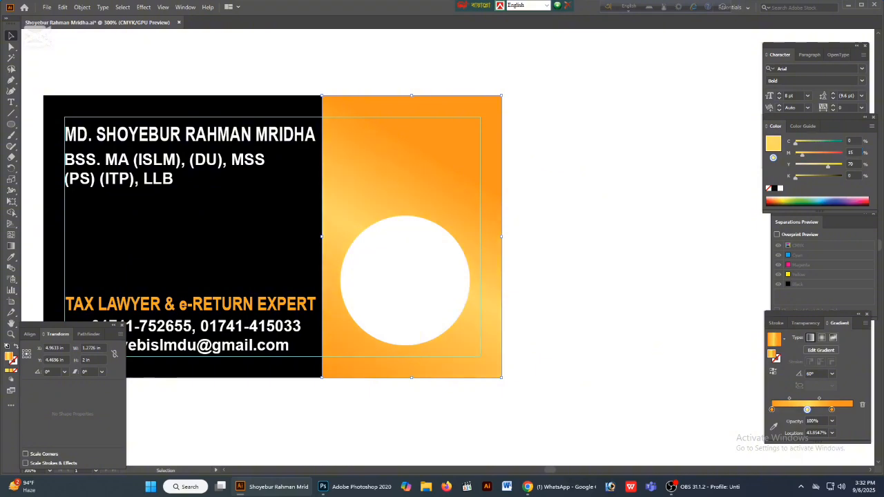
# - Set the middle gradient stop to 80% yellow and 8% magenta, and deselect the side panel
pyautogui.moveTo(858, 165); pyautogui.dragTo(785, 173)
pyautogui.write('80')
pyautogui.hotkey('shift', 'Tab')
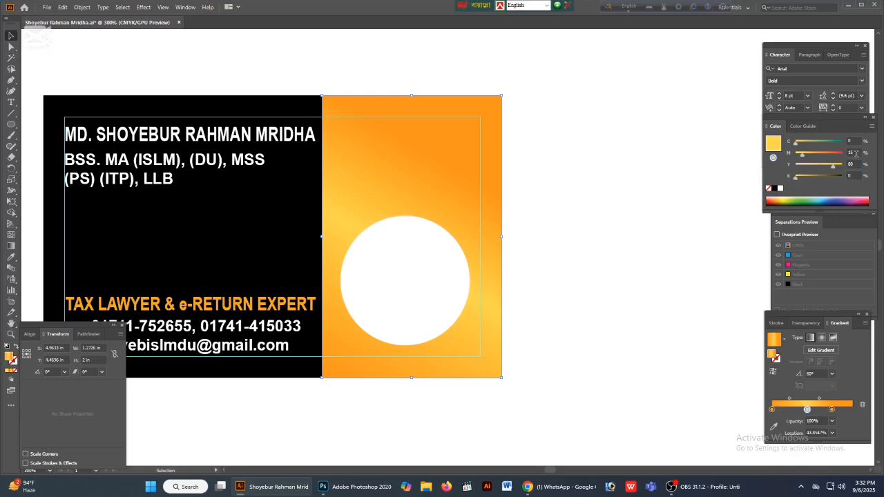
pyautogui.write('8')
pyautogui.press('Return')
pyautogui.click(582, 329)
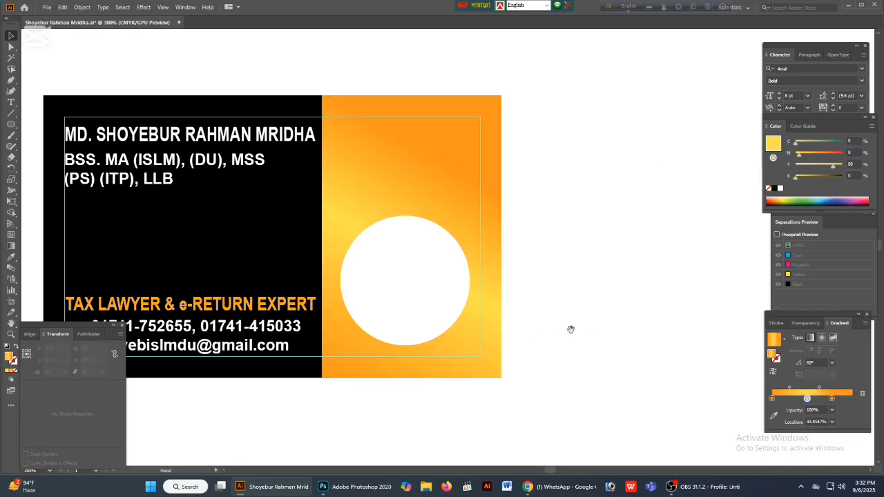
pyautogui.moveTo(571, 327); pyautogui.dragTo(636, 324)
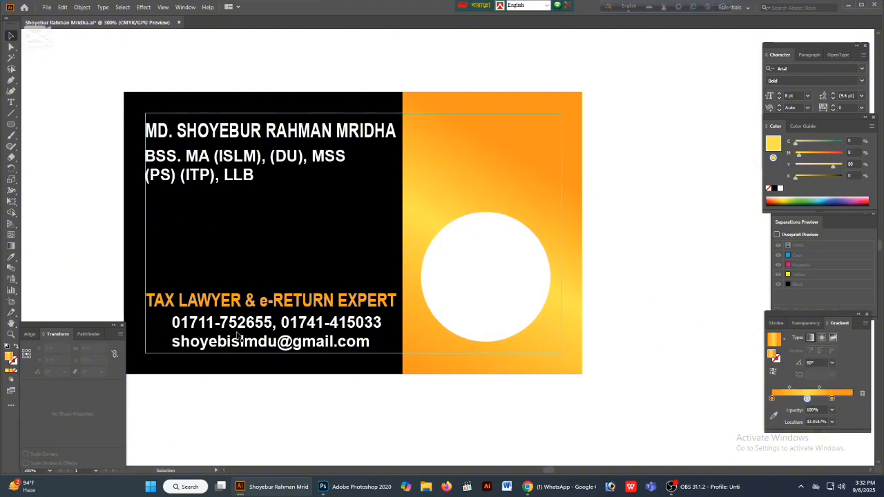
# - Give the white circle on the side panel a black outline and deselect it
pyautogui.click(524, 284)
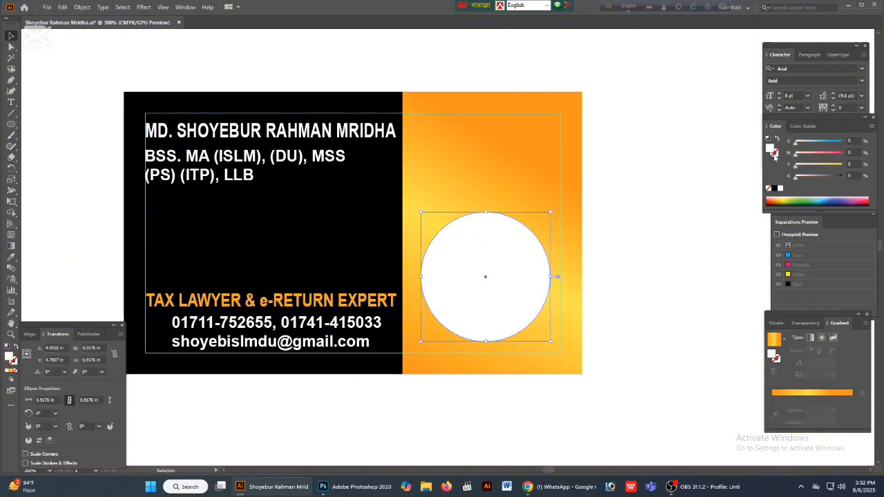
pyautogui.click(775, 154)
pyautogui.click(774, 188)
pyautogui.click(667, 284)
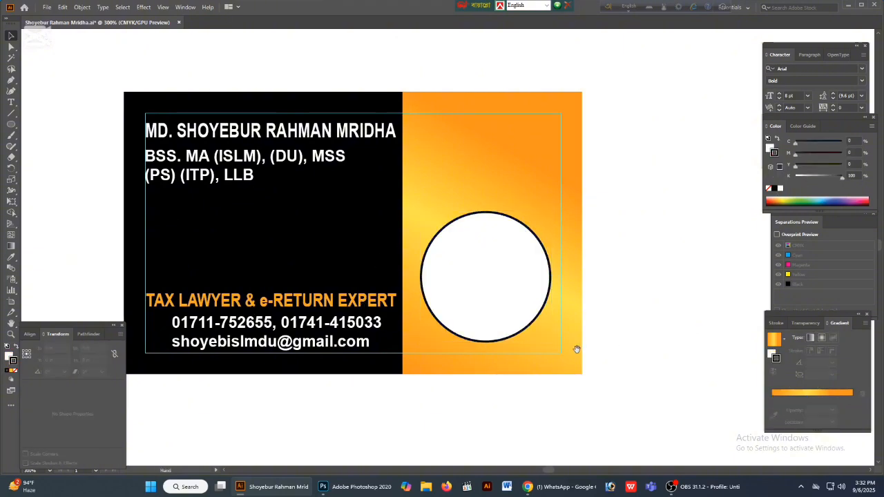
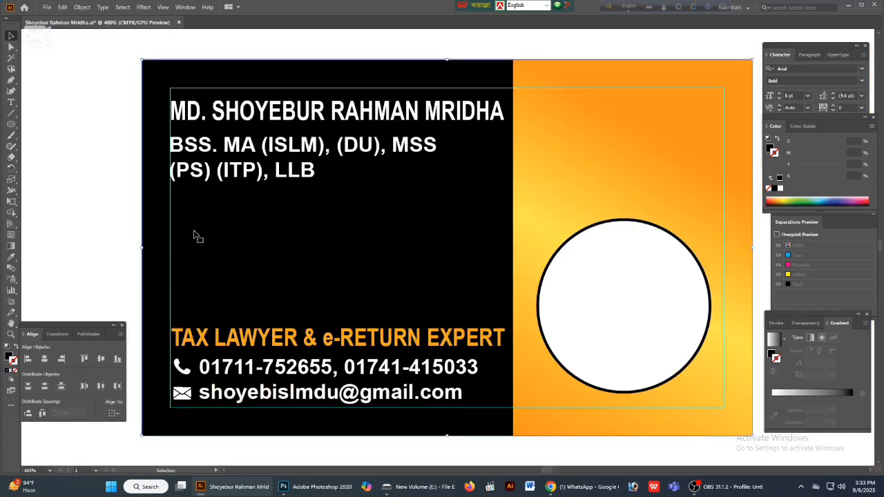
# - Deselect all artwork and save the business card document
pyautogui.press('Tab')
pyautogui.moveTo(88, 265); pyautogui.dragTo(252, 277)
pyautogui.hotkey('ctrl', 'shift', 'a')
pyautogui.press('space')
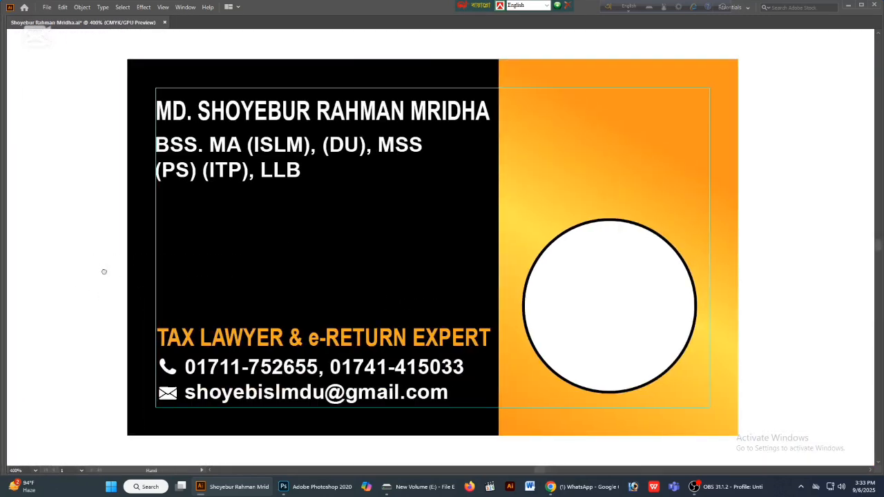
pyautogui.moveTo(103, 271); pyautogui.dragTo(225, 275)
pyautogui.press('Tab')
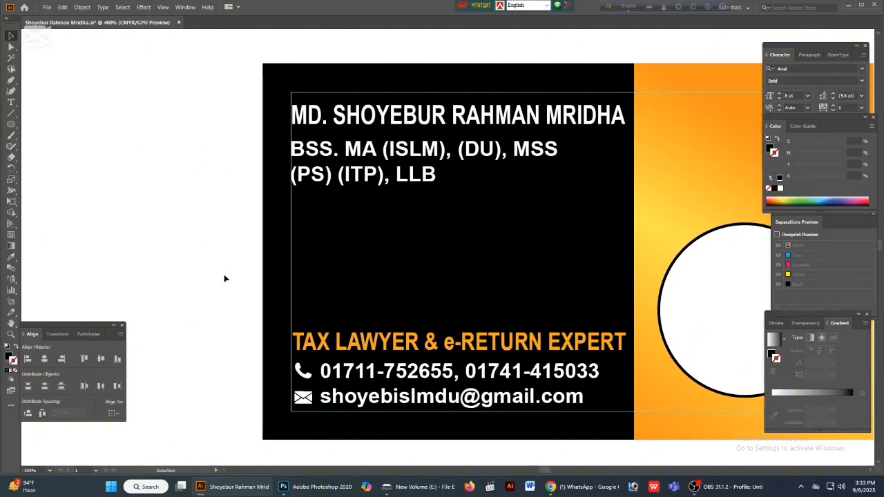
pyautogui.hotkey('ctrl', '-')
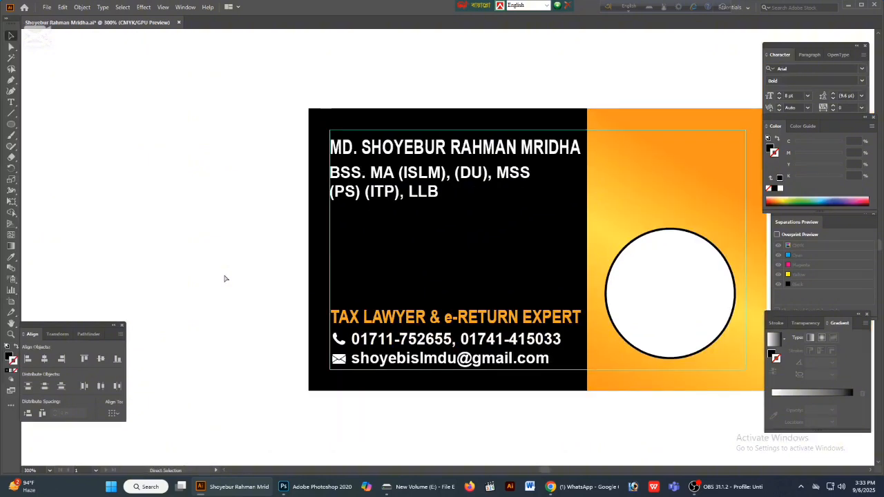
pyautogui.hotkey('ctrl', 's')
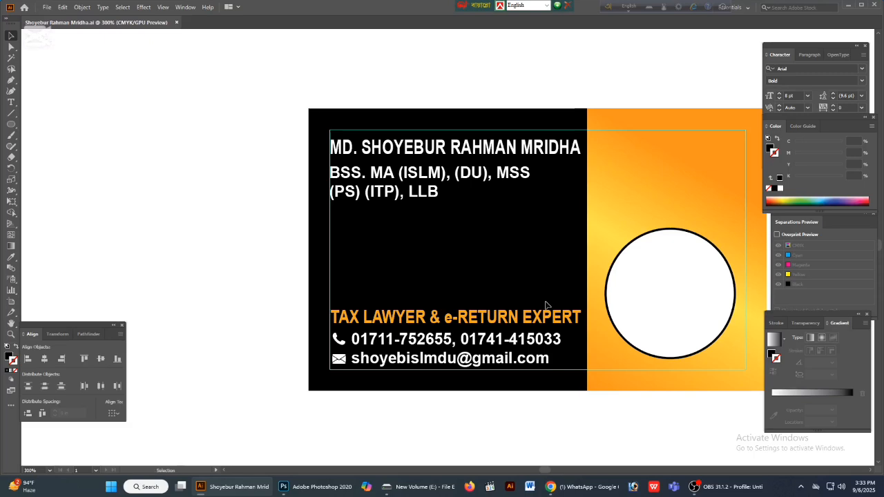
# - Minimise the card document and close the New Volume (E:) folder window
pyautogui.press('Tab')
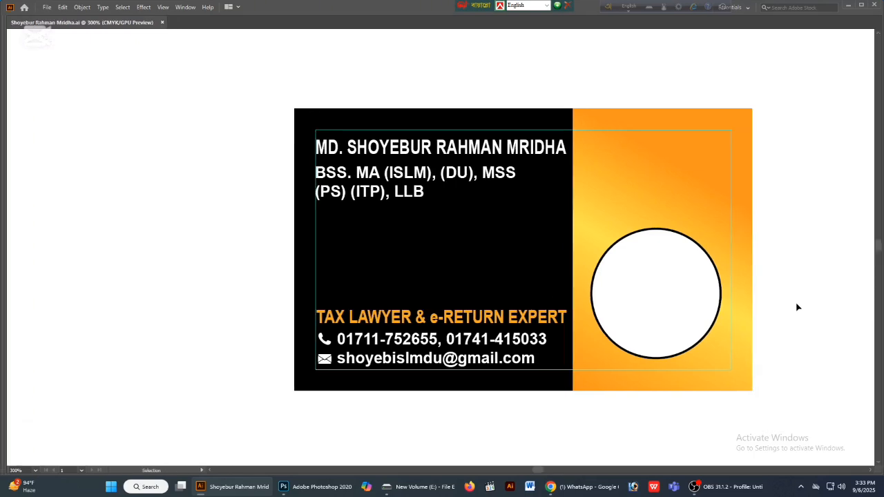
pyautogui.moveTo(800, 303); pyautogui.dragTo(742, 302)
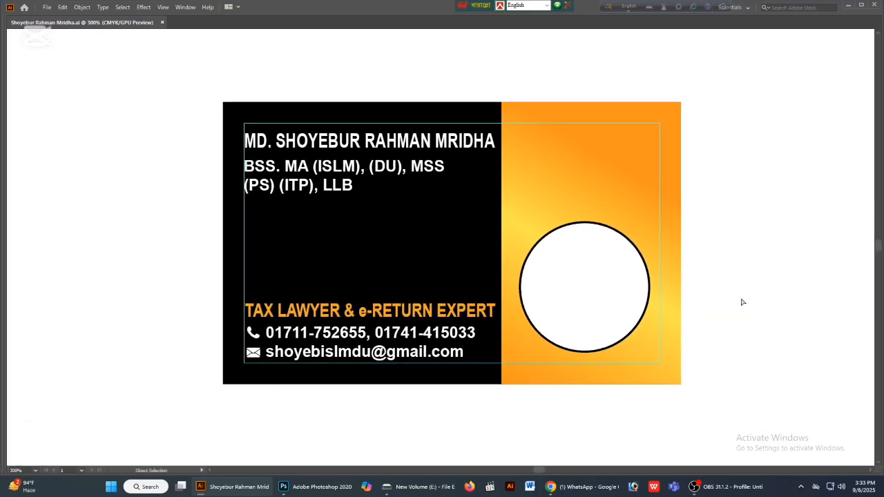
pyautogui.press('Tab')
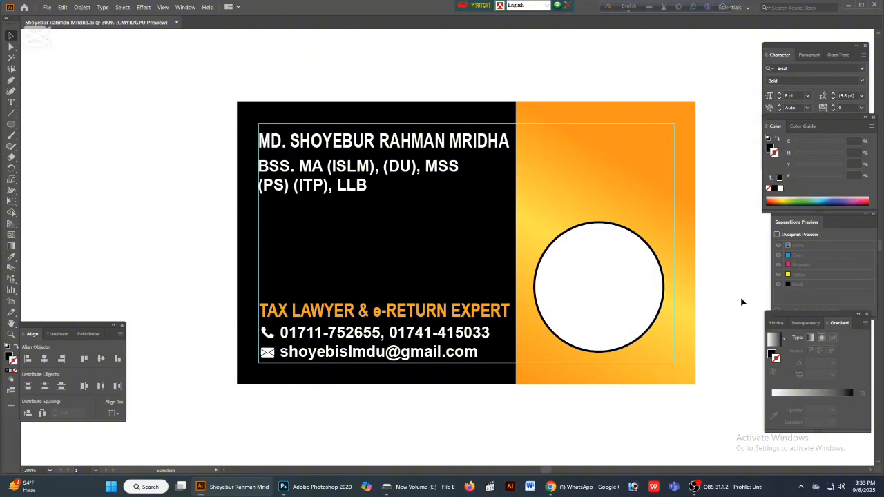
pyautogui.click(850, 7)
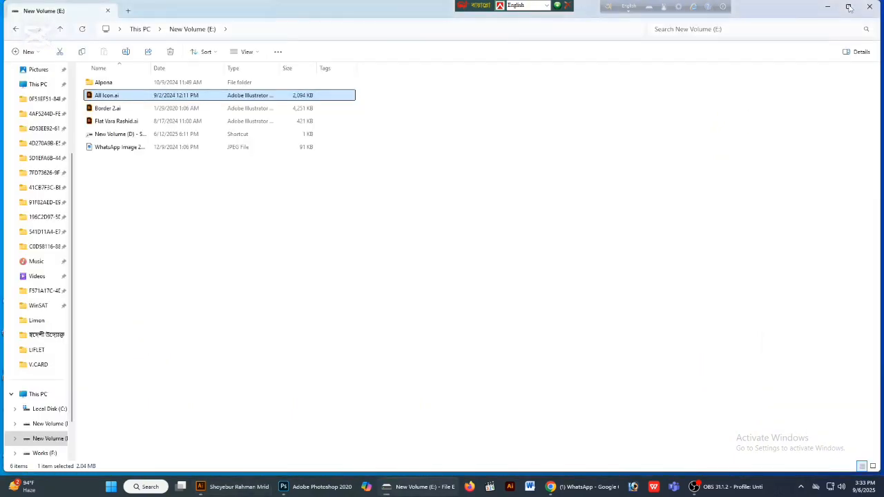
pyautogui.click(876, 7)
pyautogui.moveTo(699, 490)
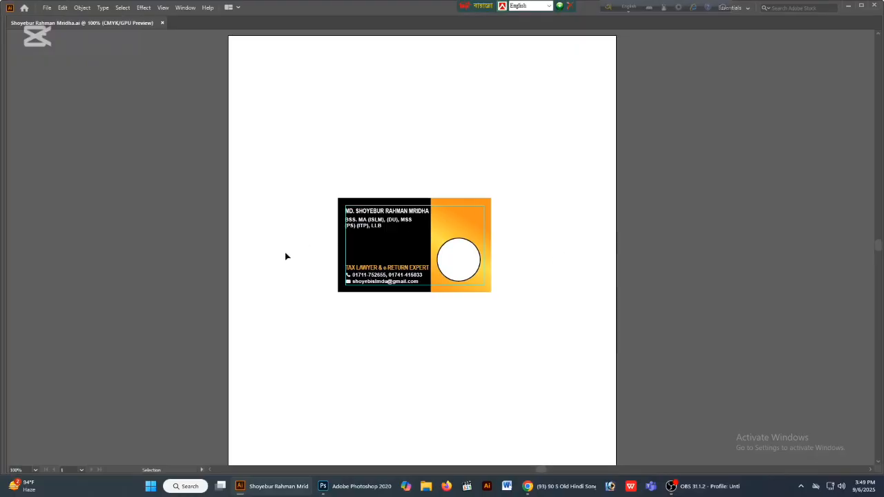
pyautogui.press('z')
pyautogui.moveTo(335, 190); pyautogui.dragTo(392, 238)
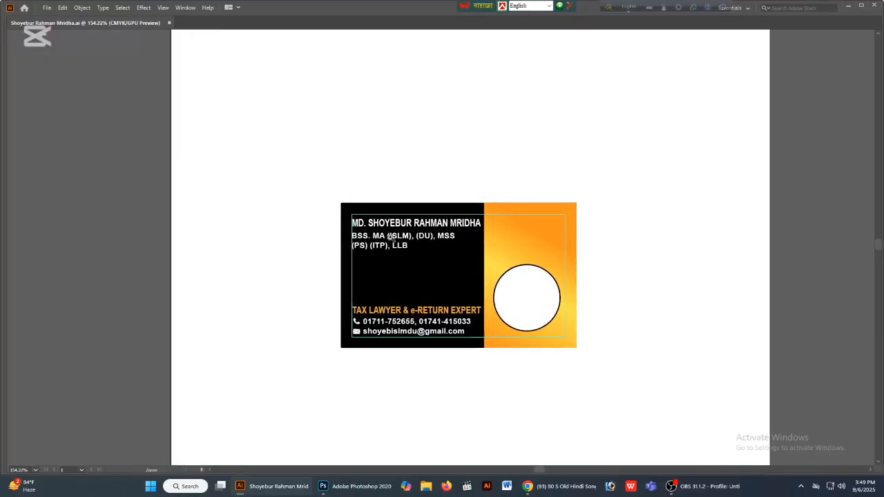
pyautogui.press('space')
pyautogui.moveTo(427, 180); pyautogui.dragTo(326, 164)
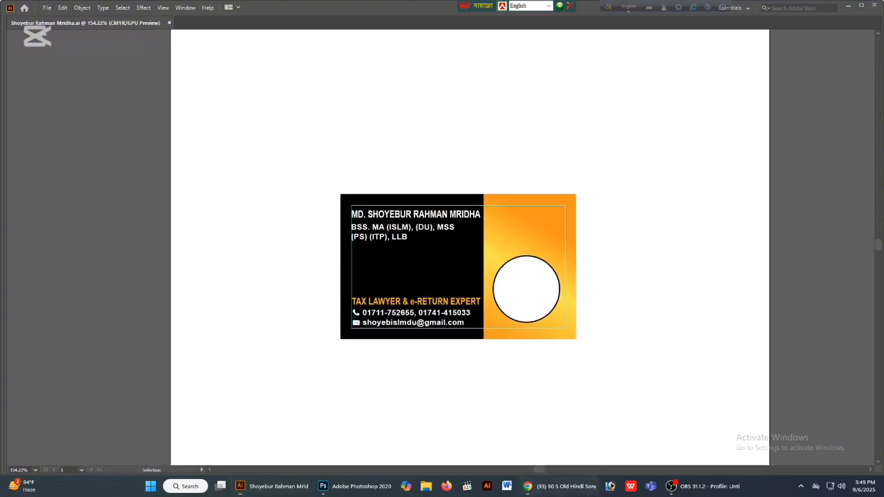
# - Switch to WhatsApp in Chrome and open the client's chat containing the business card reference and the portrait photo
pyautogui.click(528, 486)
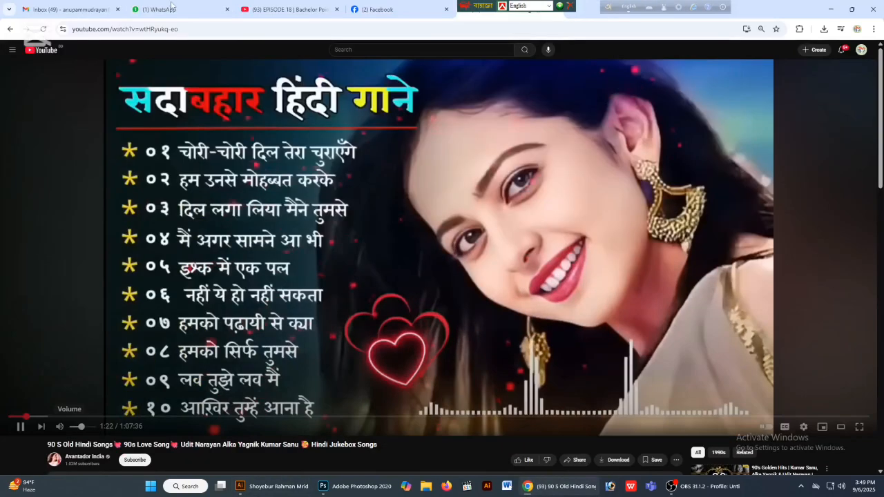
pyautogui.click(172, 8)
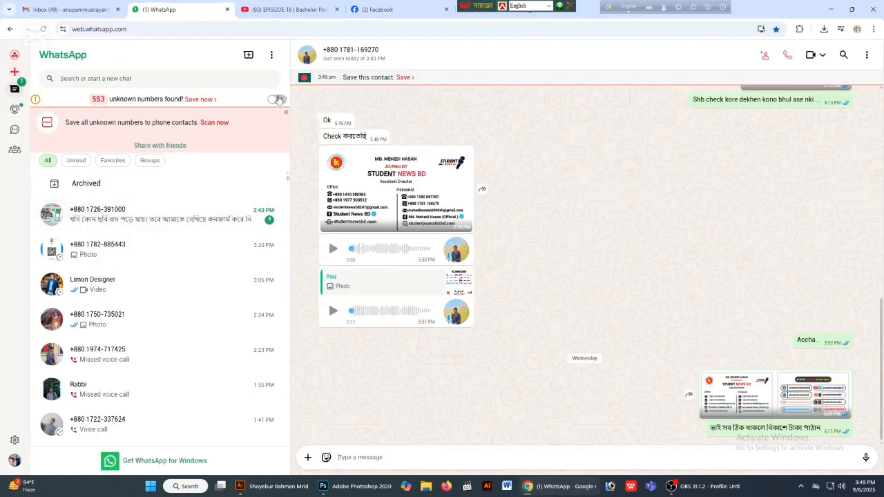
pyautogui.click(128, 215)
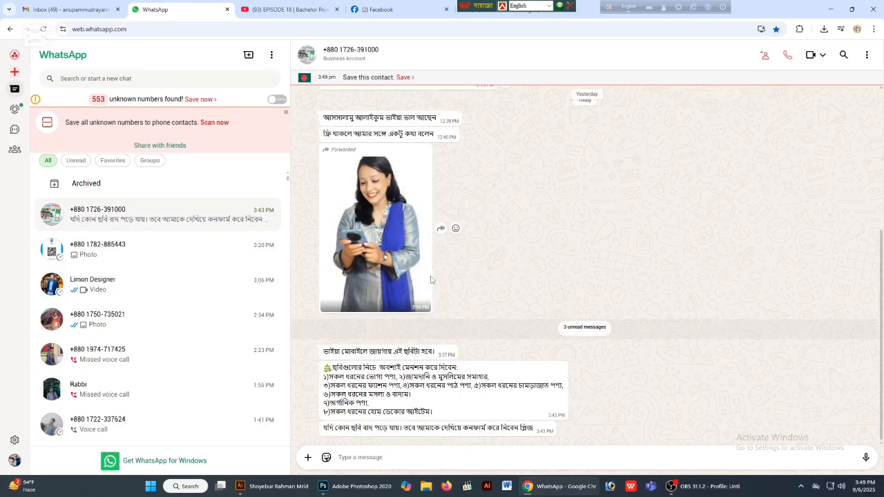
pyautogui.click(111, 257)
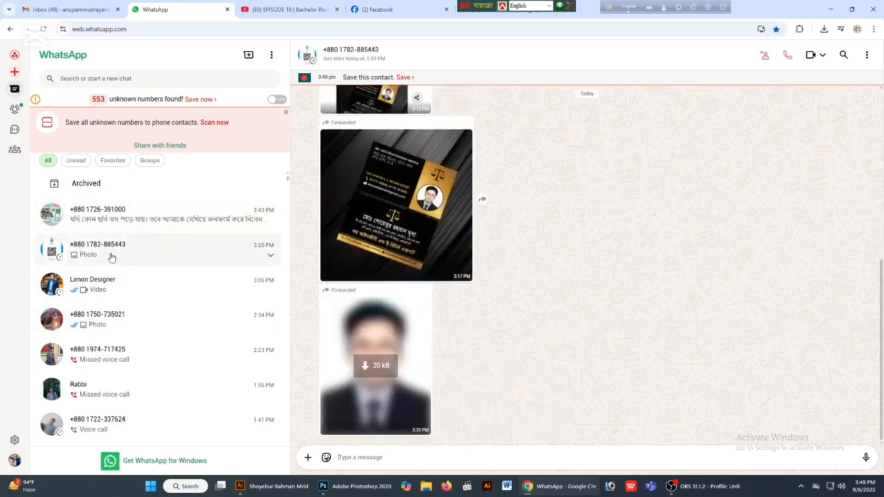
# - Download the portrait photo at full size from the client's chat, close its preview and minimise the browser
pyautogui.click(374, 369)
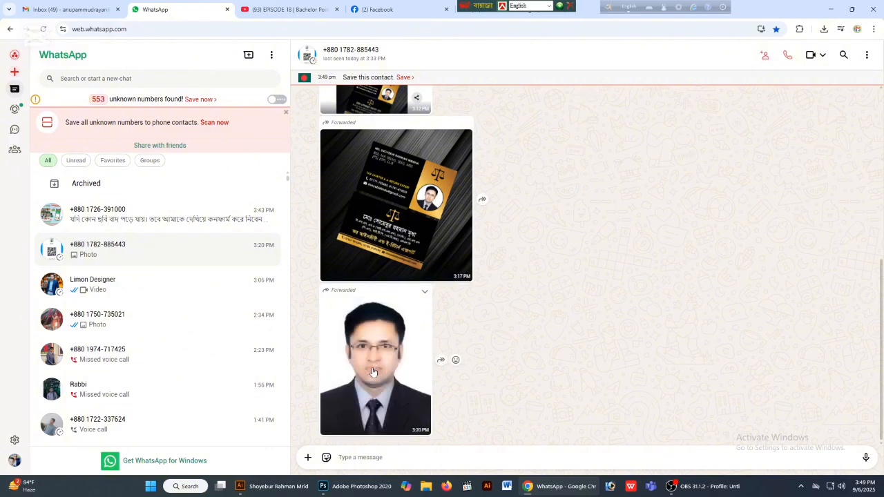
pyautogui.click(387, 360)
pyautogui.click(822, 55)
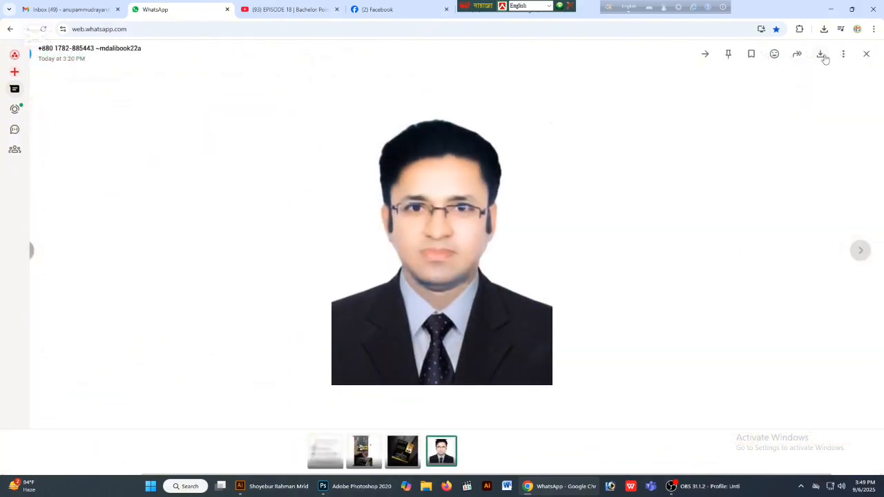
pyautogui.click(866, 55)
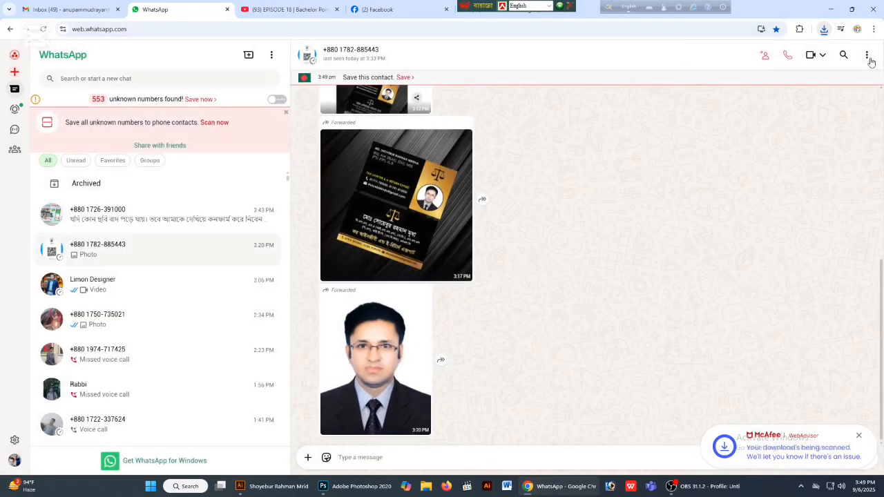
pyautogui.click(831, 9)
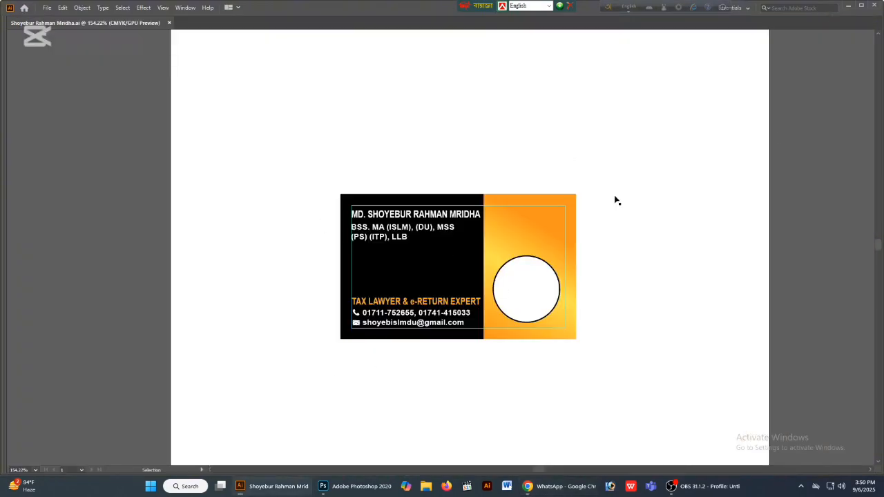
# - Open the downloaded portrait "WhatsApp Image 2025-09-06 at 3.20.51 PM.jpeg" from the Downloads folder in Photoshop
pyautogui.press('super+d')
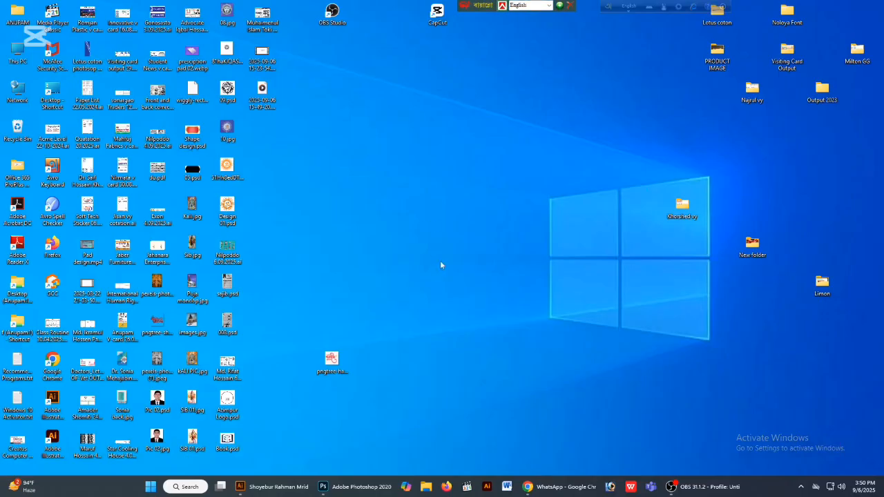
pyautogui.rightClick(418, 205)
pyautogui.click(455, 243)
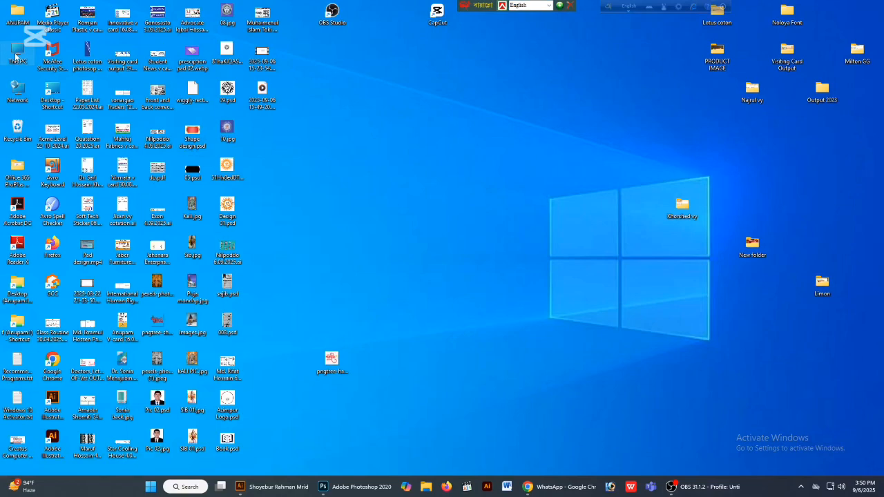
pyautogui.rightClick(27, 59)
pyautogui.click(41, 90)
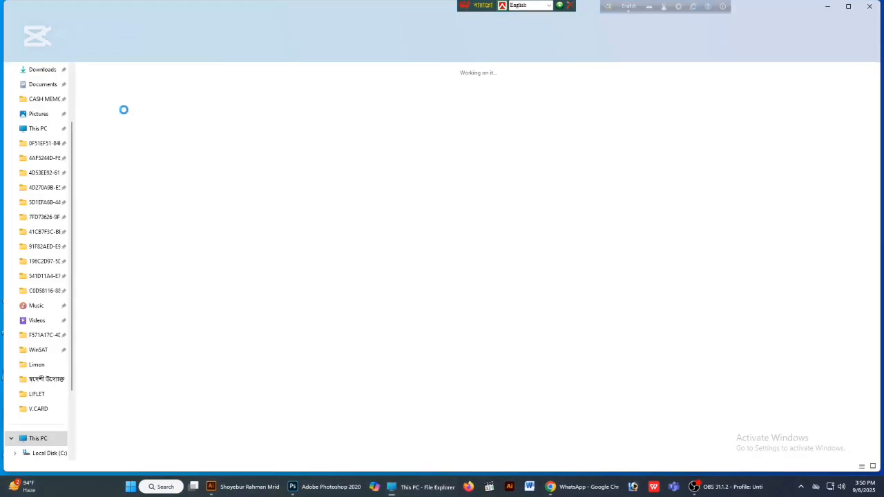
pyautogui.click(20, 70)
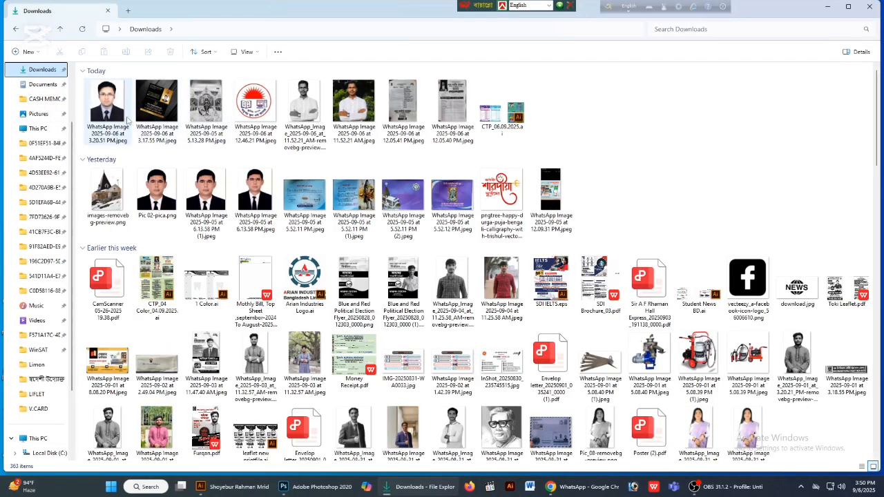
pyautogui.click(119, 117)
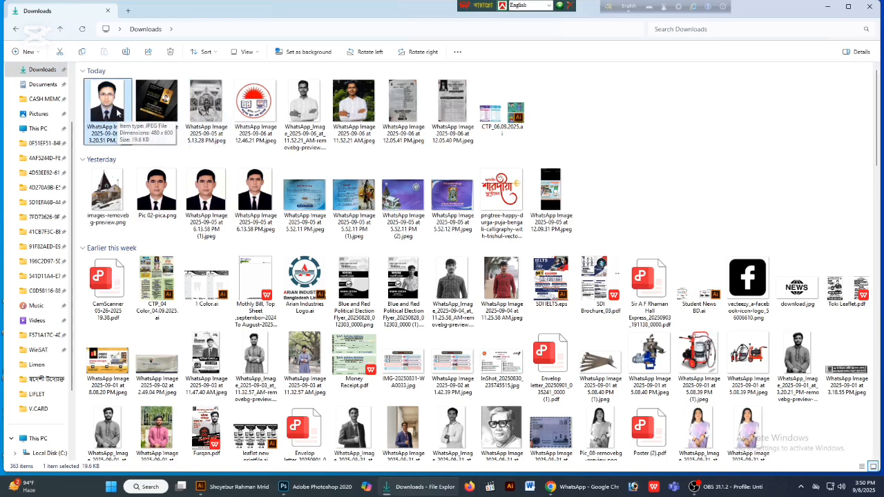
pyautogui.moveTo(118, 118); pyautogui.dragTo(395, 130)
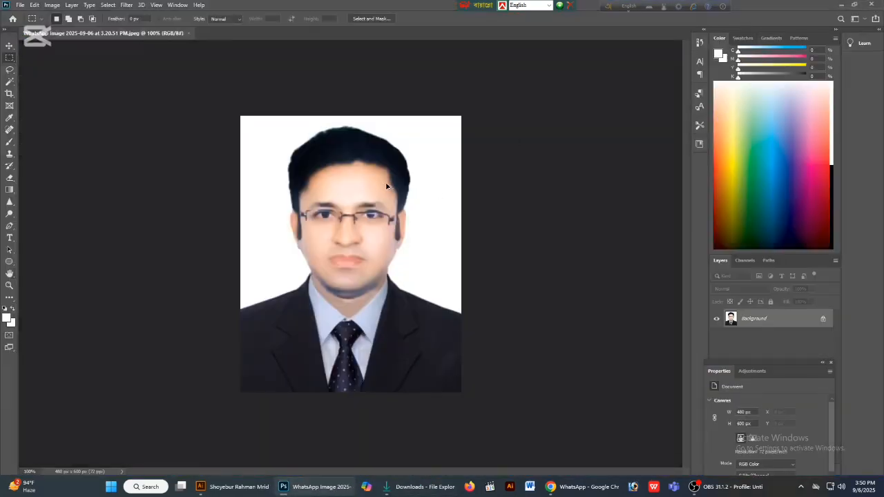
# - Resample the portrait image to a resolution of 300 pixels/inch
pyautogui.hotkey('ctrl', 'alt', 'i')
pyautogui.moveTo(507, 180); pyautogui.dragTo(460, 183)
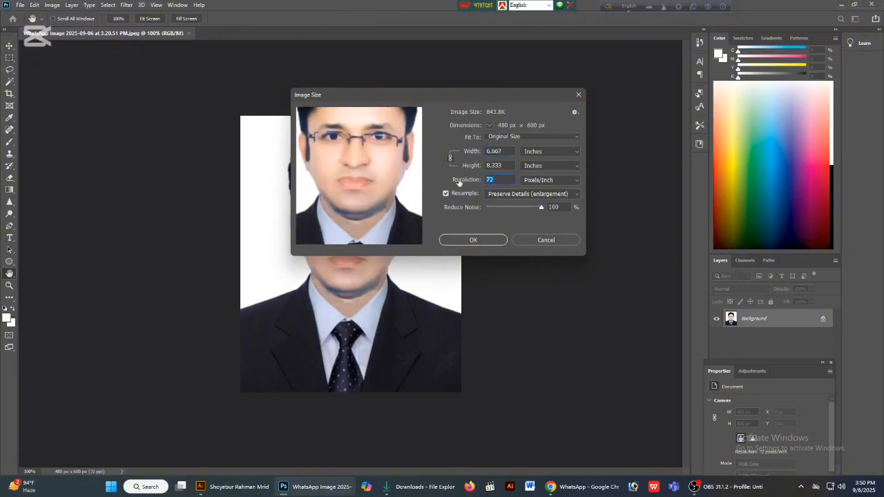
pyautogui.write('300')
pyautogui.press('Return')
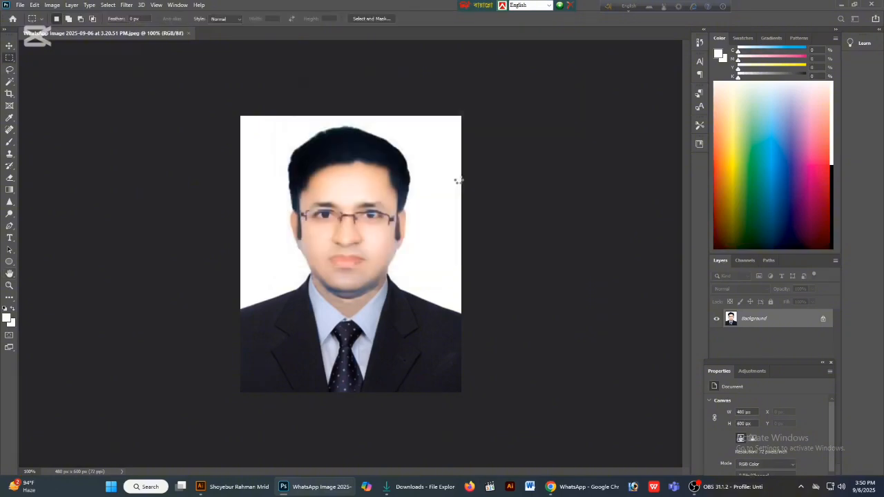
pyautogui.hotkey('ctrl', '-')
pyautogui.hotkey('ctrl', '-')
pyautogui.hotkey('ctrl', '-')
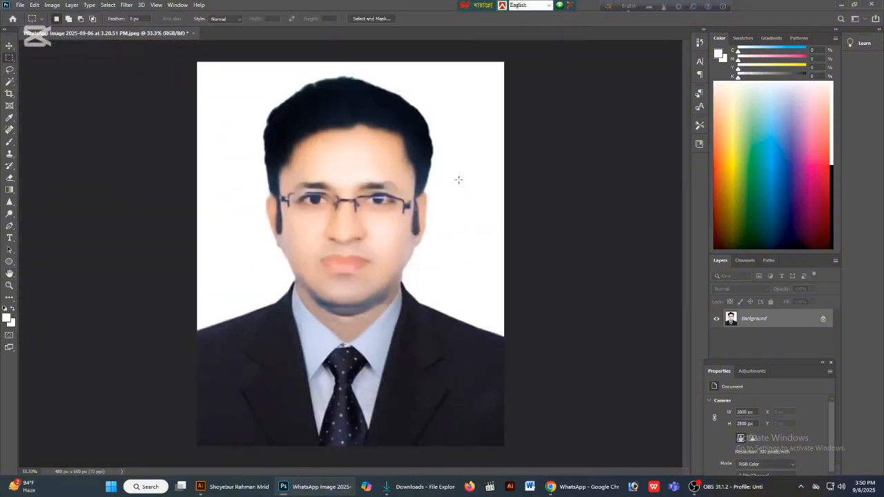
pyautogui.hotkey('ctrl', '-')
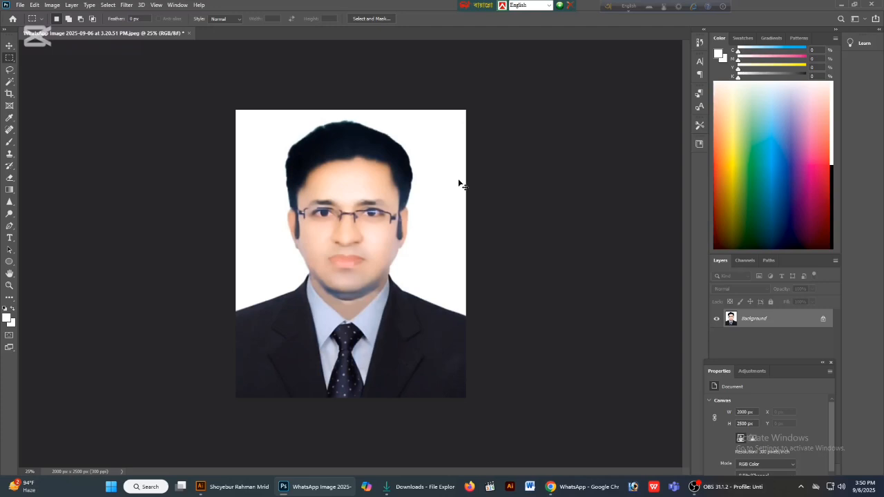
# - Save and close the portrait image, minimise Photoshop and close the Downloads folder window
pyautogui.hotkey('ctrl', 's')
pyautogui.press('Return')
pyautogui.hotkey('ctrl', 'w')
pyautogui.click(842, 5)
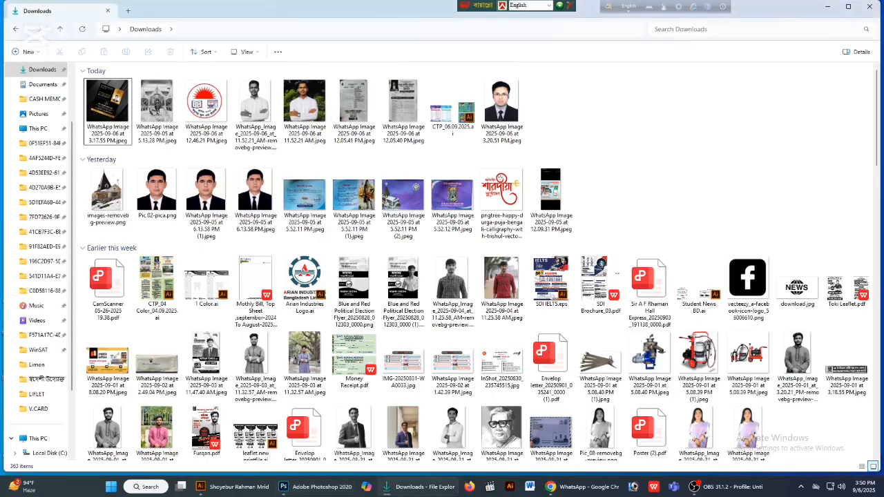
pyautogui.click(870, 6)
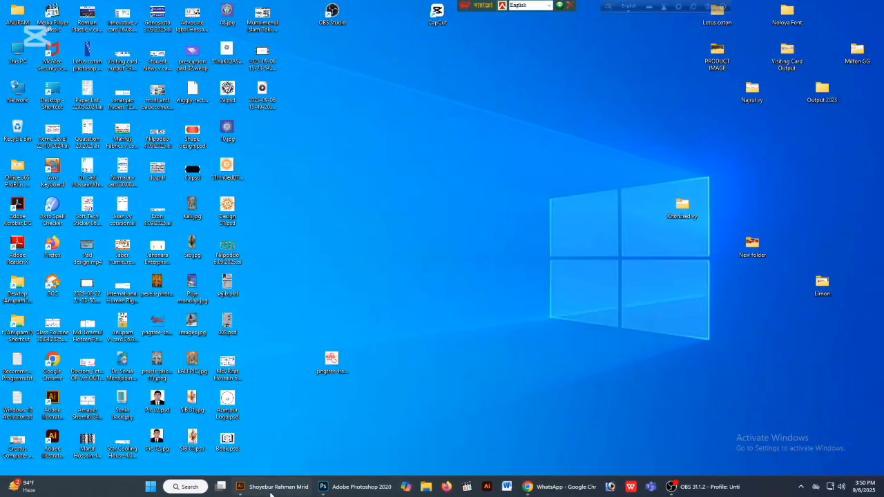
# - Switch to Illustrator and place "WhatsApp Image 2025-09-06 at 3.20.51 PM.jpeg" from the Downloads folder into the business card document
pyautogui.click(270, 492)
pyautogui.click(48, 7)
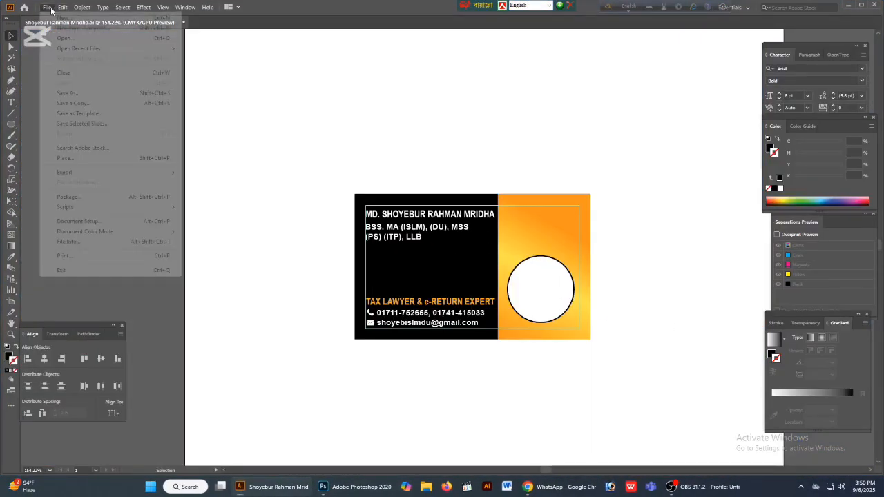
pyautogui.click(62, 159)
pyautogui.scroll(5, 55, 104)
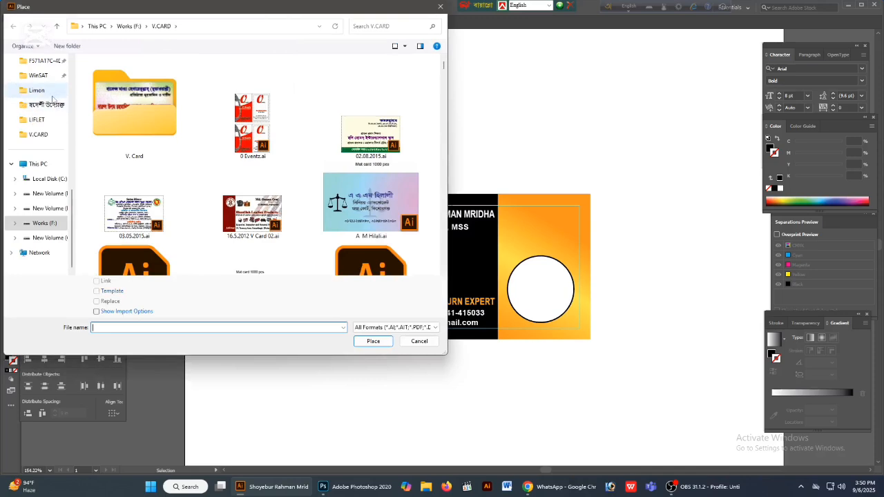
pyautogui.click(42, 137)
pyautogui.click(107, 97)
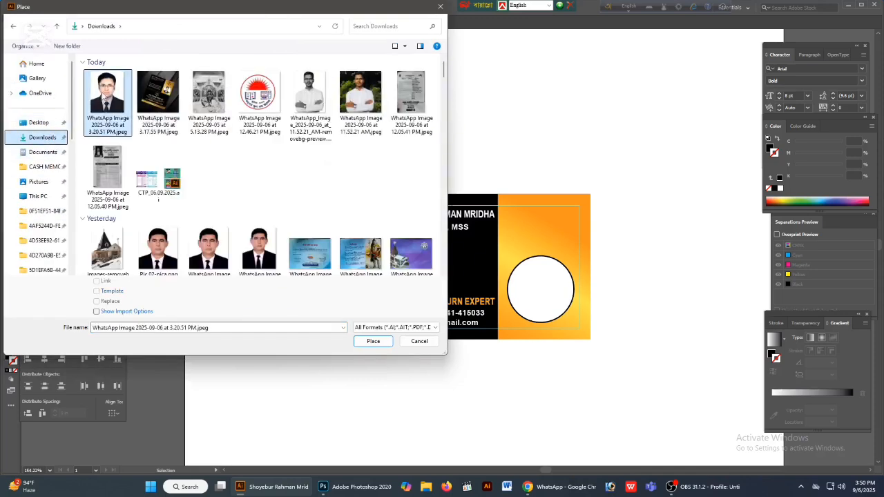
pyautogui.click(373, 343)
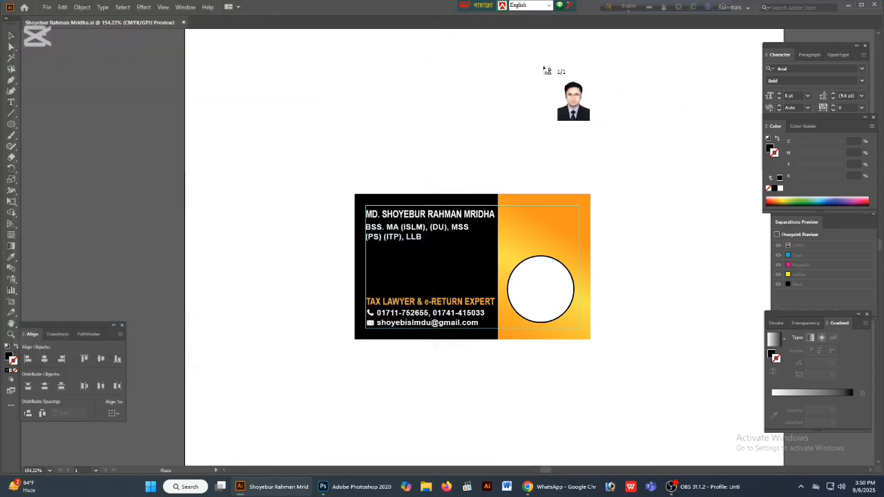
pyautogui.click(543, 67)
# - Scale the placed portrait down proportionally and position it over the circle on the card's orange panel
pyautogui.hotkey('ctrl', '-')
pyautogui.hotkey('ctrl', '-')
pyautogui.hotkey('ctrl', '-')
pyautogui.hotkey('ctrl', '-')
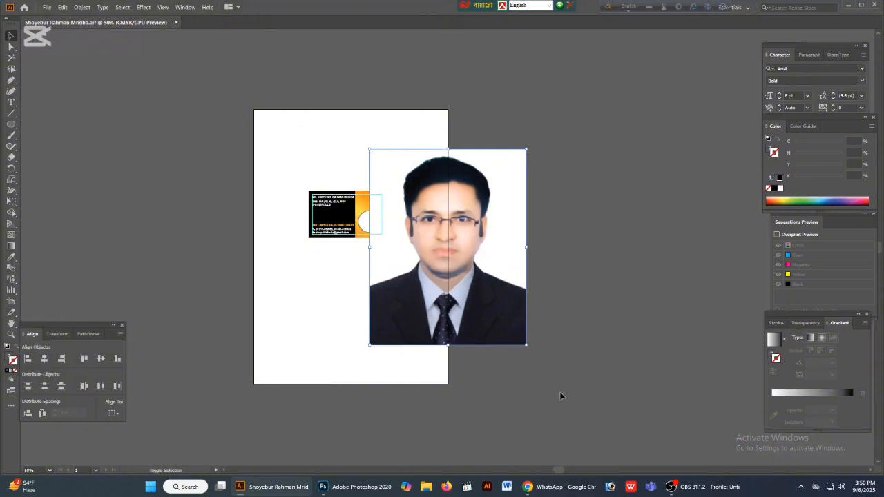
pyautogui.moveTo(526, 346); pyautogui.dragTo(524, 320)
pyautogui.moveTo(551, 288); pyautogui.dragTo(473, 262)
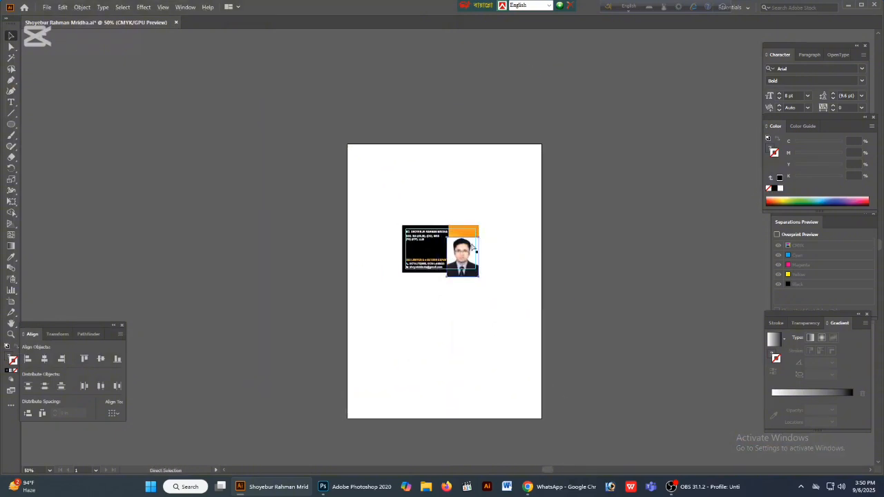
pyautogui.scroll(5, 475, 252)
pyautogui.moveTo(488, 368); pyautogui.dragTo(474, 350)
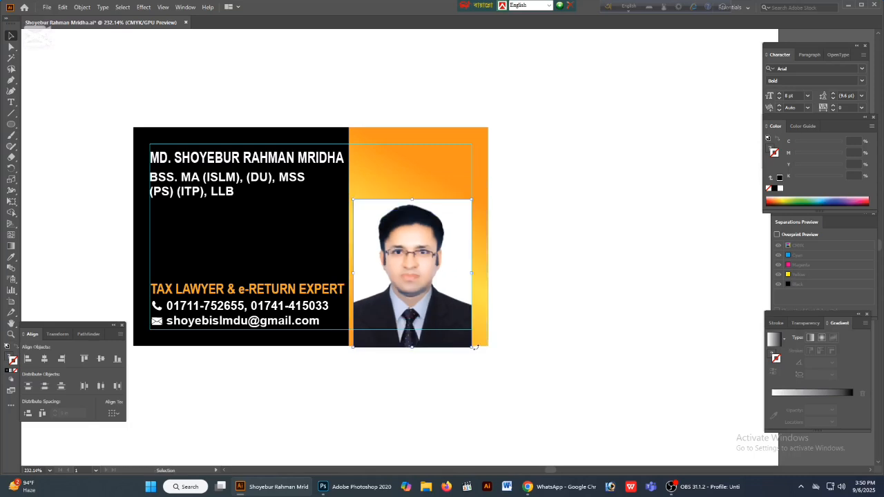
pyautogui.moveTo(399, 341); pyautogui.dragTo(484, 368)
pyautogui.moveTo(556, 374)
pyautogui.mouseDown()
pyautogui.moveTo(543, 355)
pyautogui.moveTo(553, 371)
pyautogui.mouseUp()
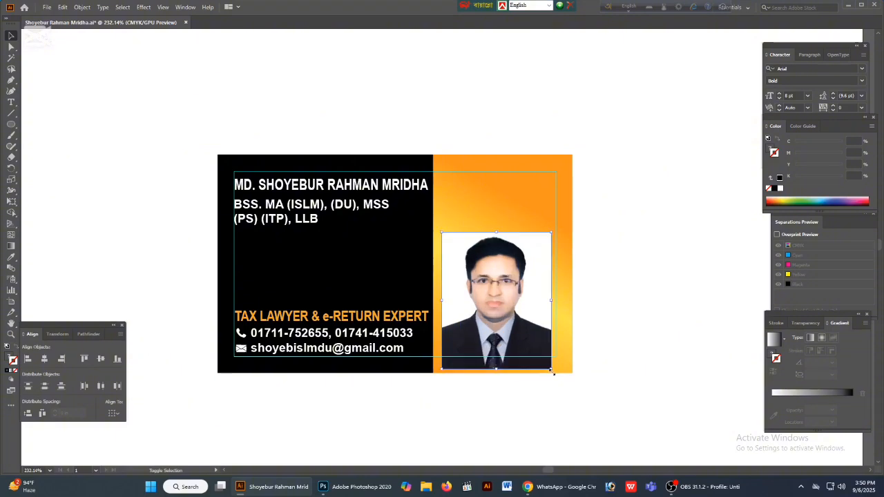
pyautogui.moveTo(495, 337); pyautogui.dragTo(496, 347)
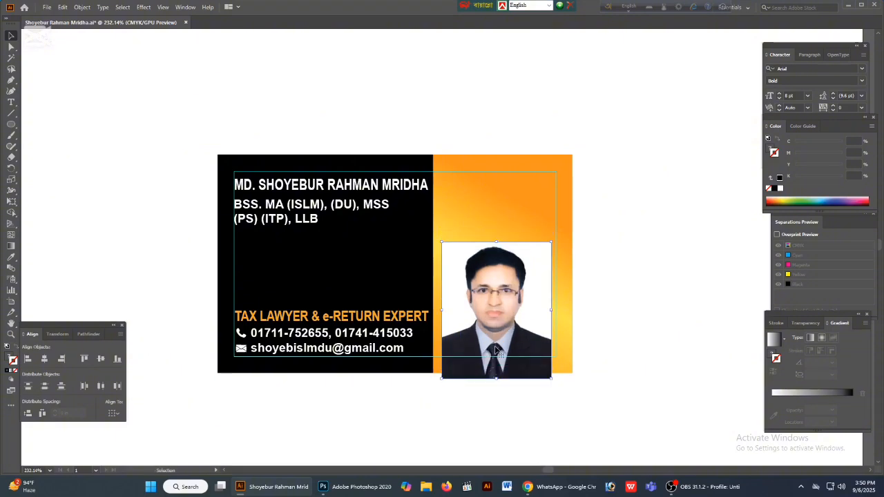
# - Bring the circle in front of the portrait and set its stroke weight to 0.5 pt
pyautogui.hotkey('ctrl', 'y')
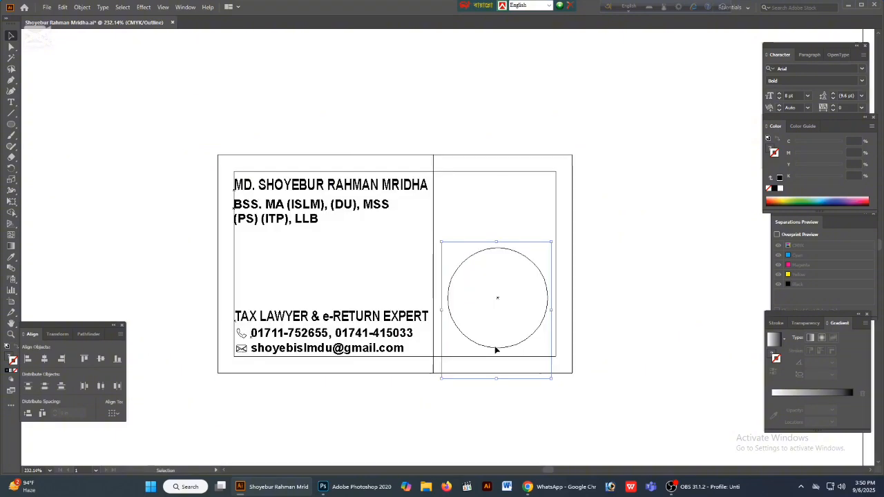
pyautogui.click(526, 258)
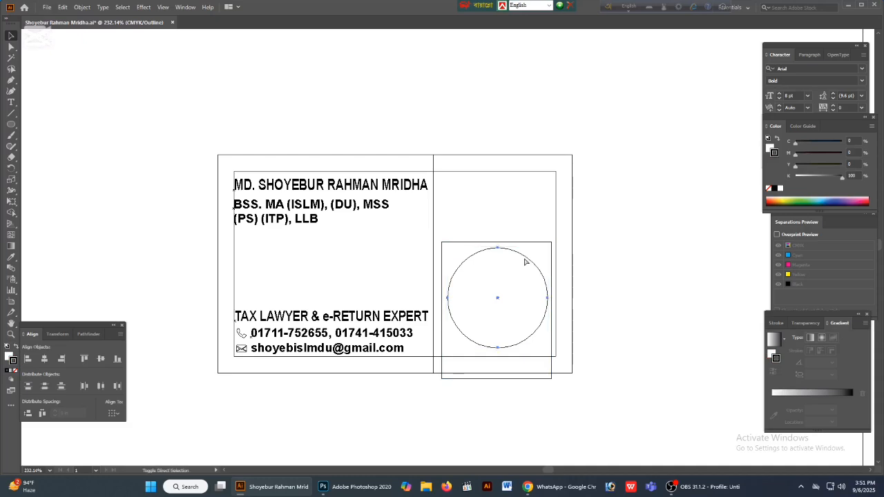
pyautogui.hotkey('ctrl', 'y')
pyautogui.press('v')
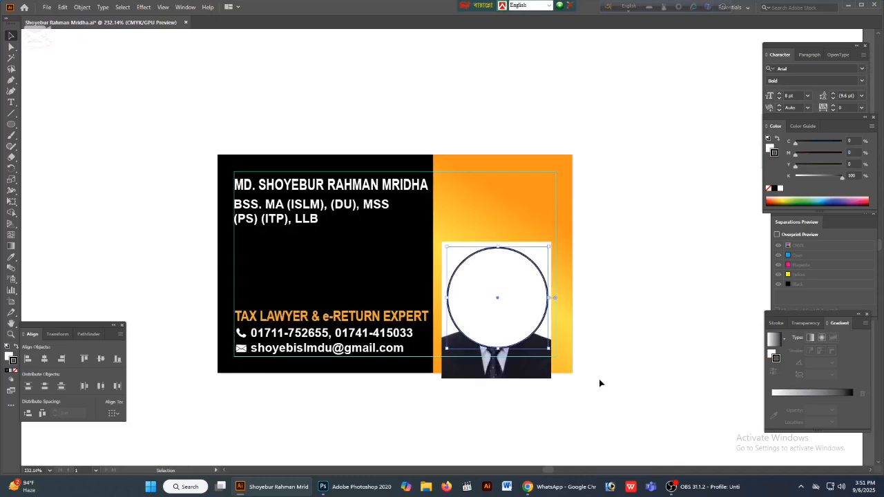
pyautogui.click(779, 323)
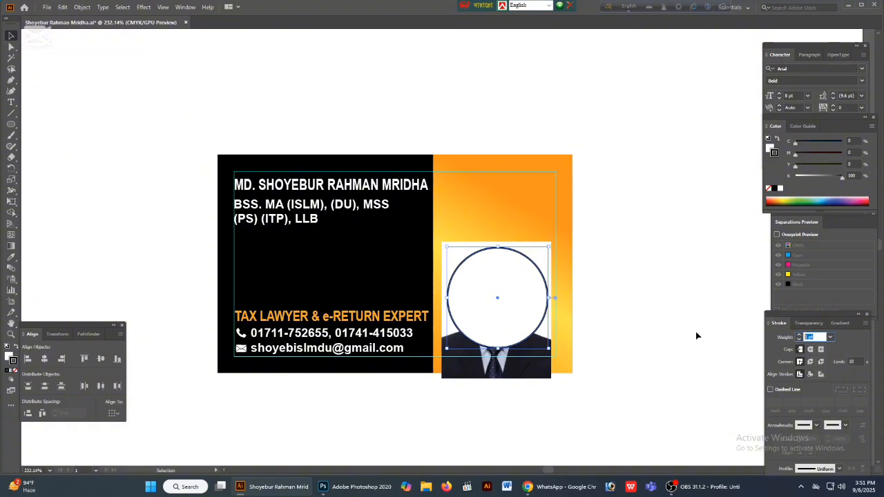
pyautogui.write('0.5')
pyautogui.press('Return')
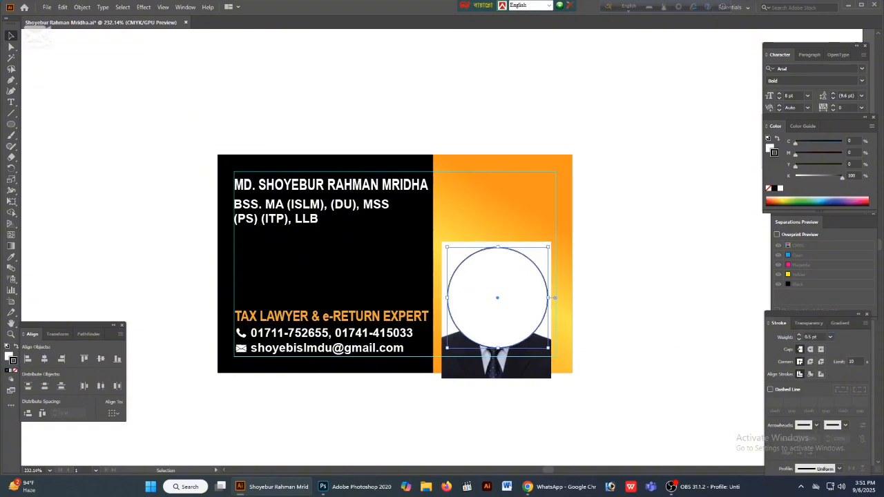
pyautogui.click(667, 327)
# - Shrink the portrait slightly so that it extends just beyond the circle's edges
pyautogui.moveTo(571, 379); pyautogui.dragTo(491, 337)
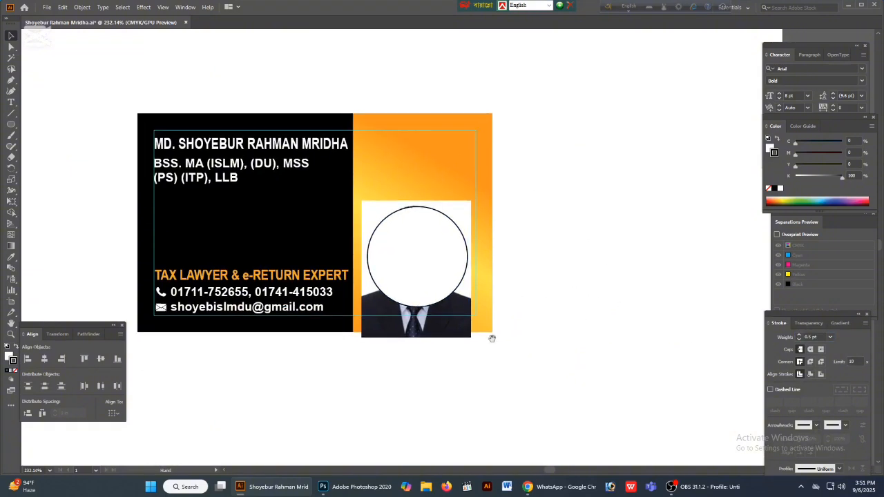
pyautogui.click(441, 331)
pyautogui.moveTo(416, 338); pyautogui.dragTo(450, 333)
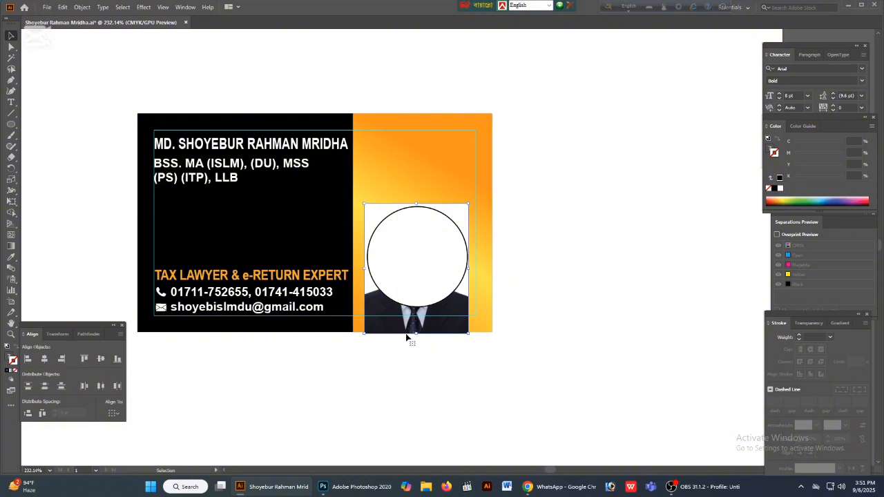
pyautogui.moveTo(416, 335); pyautogui.dragTo(416, 332)
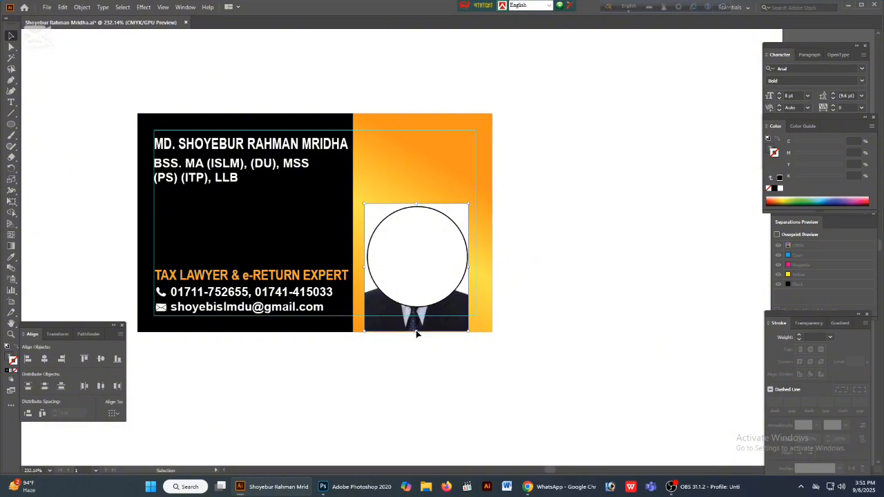
# - Remove the circle's stroke and make it a clipping mask for the portrait
pyautogui.press('a')
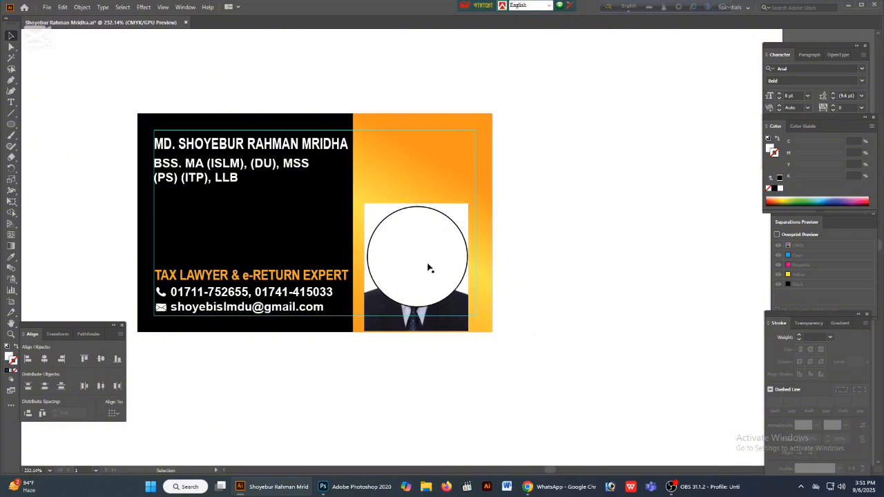
pyautogui.click(427, 265)
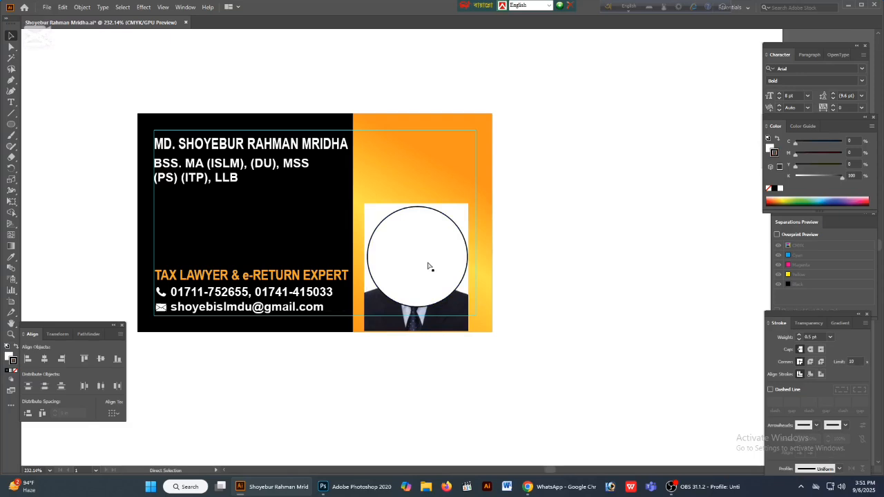
pyautogui.press('v')
pyautogui.click(16, 371)
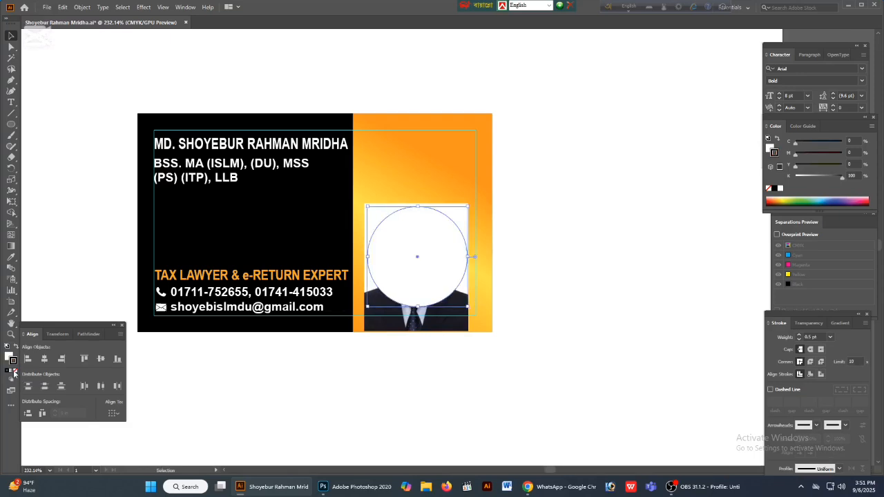
pyautogui.keyDown('shift'); pyautogui.click(434, 328); pyautogui.keyUp('shift')
pyautogui.rightClick(453, 246)
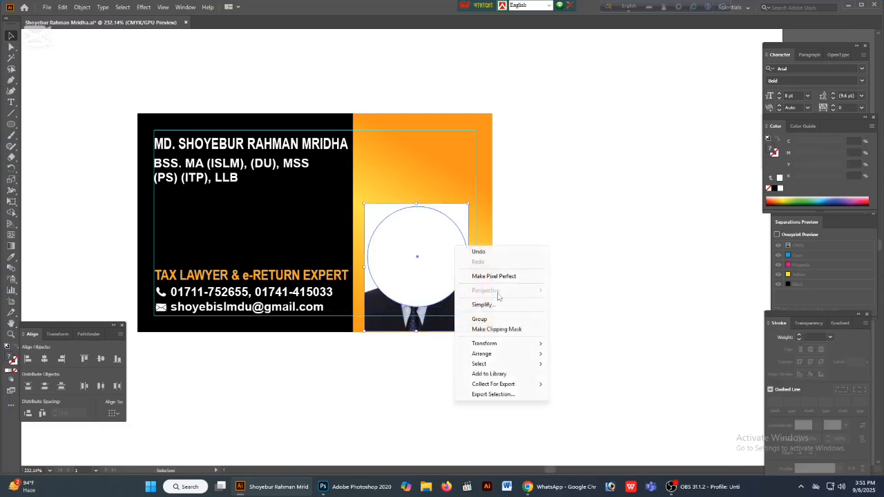
pyautogui.click(492, 331)
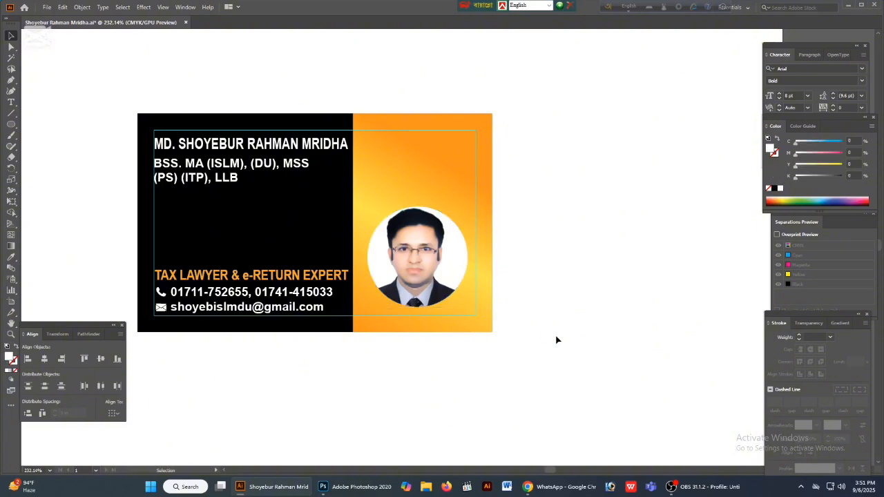
# - Add a copy of the 0.5 pt black-stroked circle over the clipped portrait and remove its fill
pyautogui.hotkey('ctrl', 'z')
pyautogui.hotkey('ctrl', 'z')
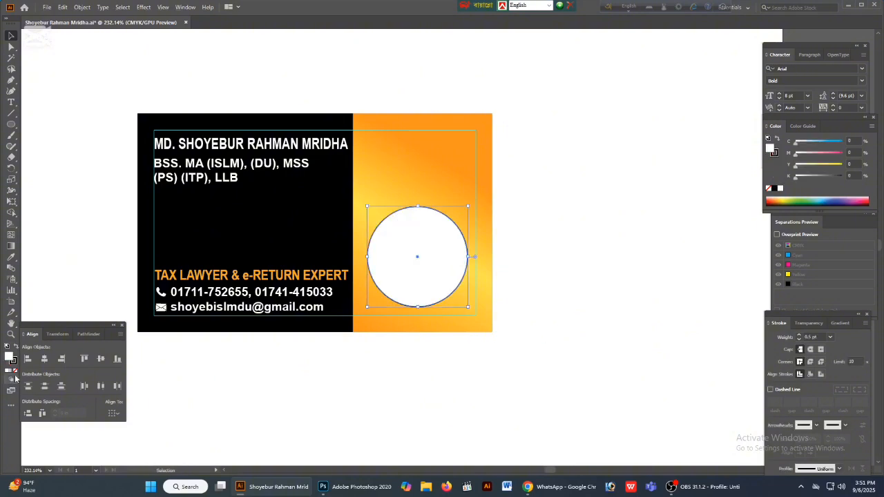
pyautogui.hotkey('ctrl', 'shift', 'z')
pyautogui.click(579, 361)
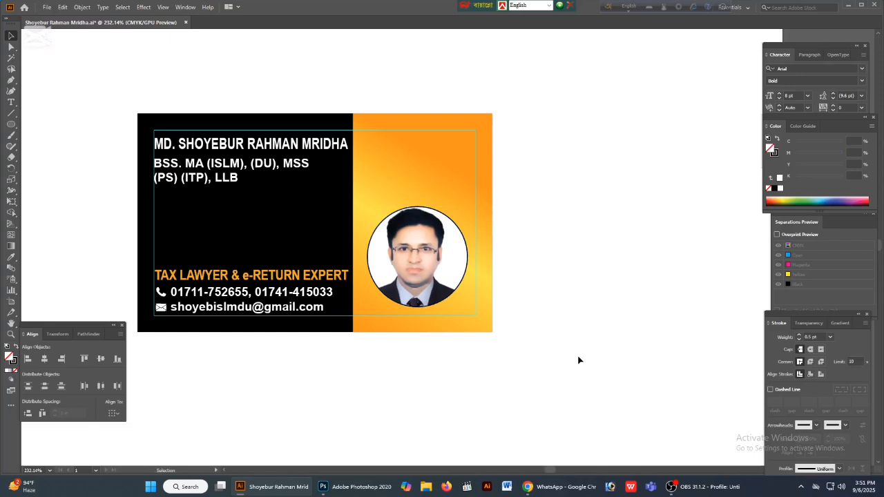
# - Select the portrait image inside its circular clipping mask and reduce its size slightly
pyautogui.press('space')
pyautogui.press('a')
pyautogui.click(429, 286)
pyautogui.press('v')
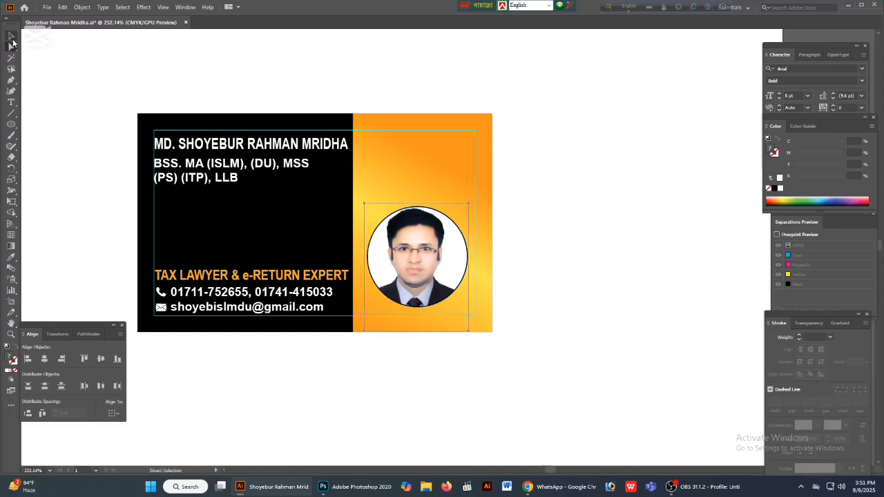
pyautogui.moveTo(418, 332); pyautogui.dragTo(418, 330)
pyautogui.click(492, 354)
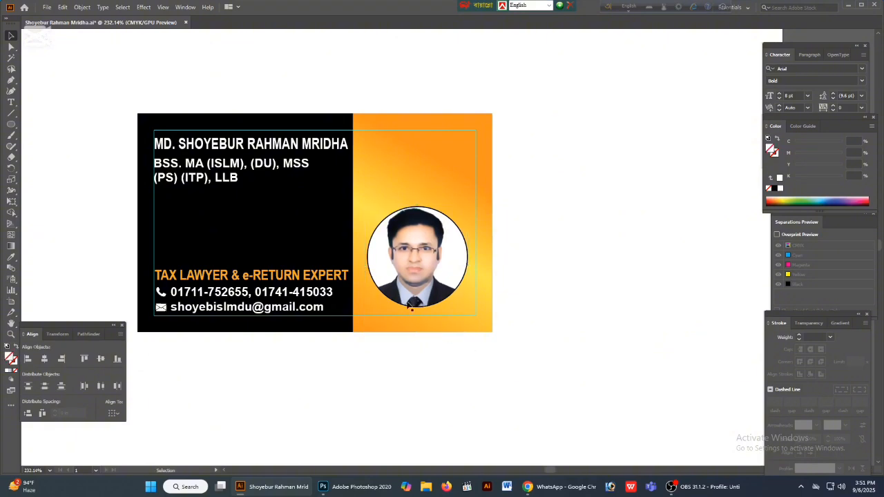
pyautogui.click(410, 303)
pyautogui.click(484, 360)
pyautogui.press('a')
pyautogui.click(412, 259)
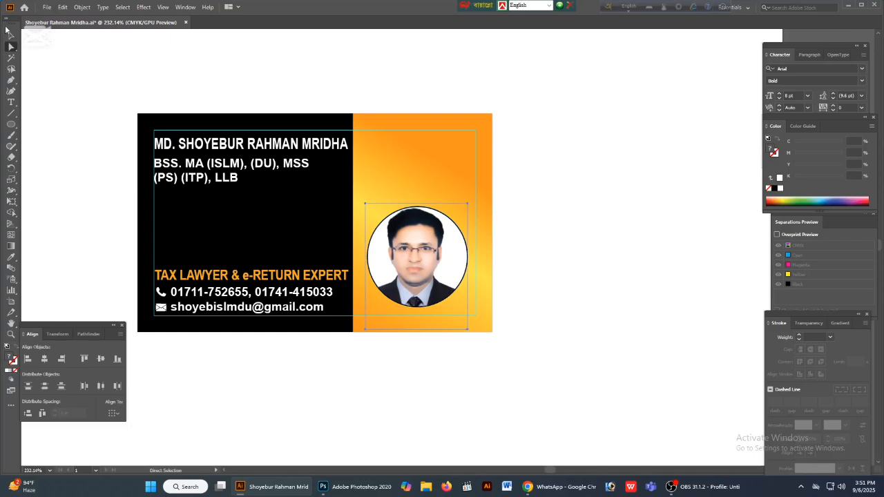
pyautogui.click(9, 34)
pyautogui.moveTo(418, 328); pyautogui.dragTo(416, 324)
pyautogui.click(669, 355)
# - View the whole card and save the Illustrator document
pyautogui.moveTo(567, 323); pyautogui.dragTo(650, 340)
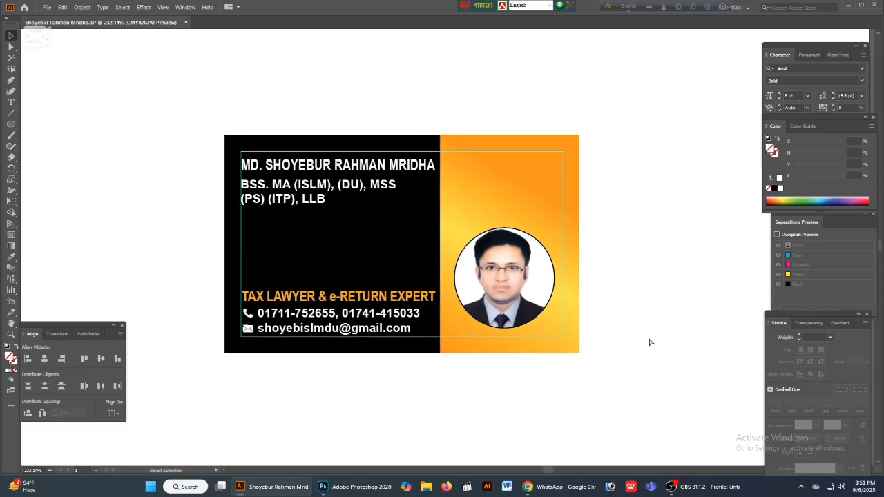
pyautogui.hotkey('ctrl', '-')
pyautogui.hotkey('ctrl', '-')
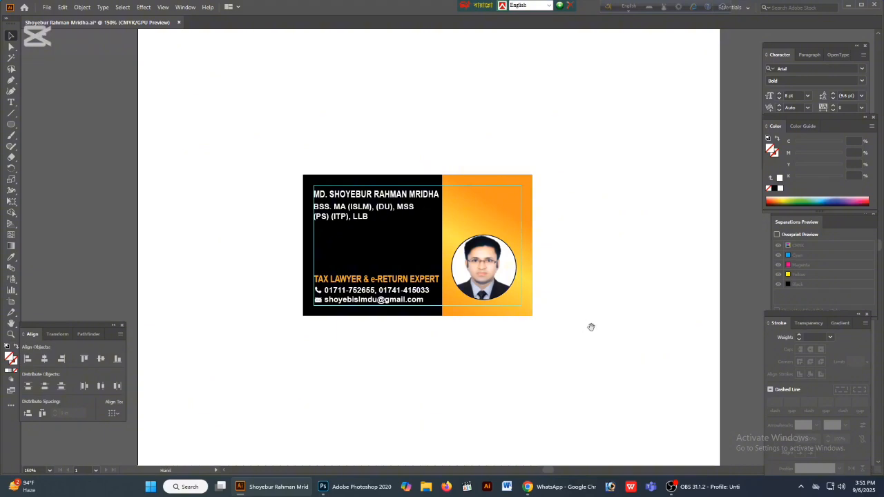
pyautogui.moveTo(591, 328); pyautogui.dragTo(573, 365)
pyautogui.hotkey('ctrl', 's')
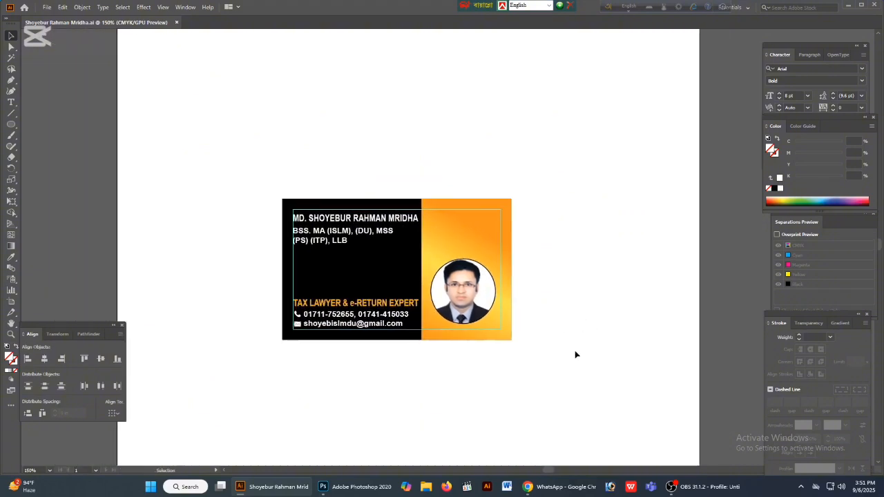
# - Switch to Chrome and search Google Images for "court logo" in a new tab
pyautogui.click(561, 493)
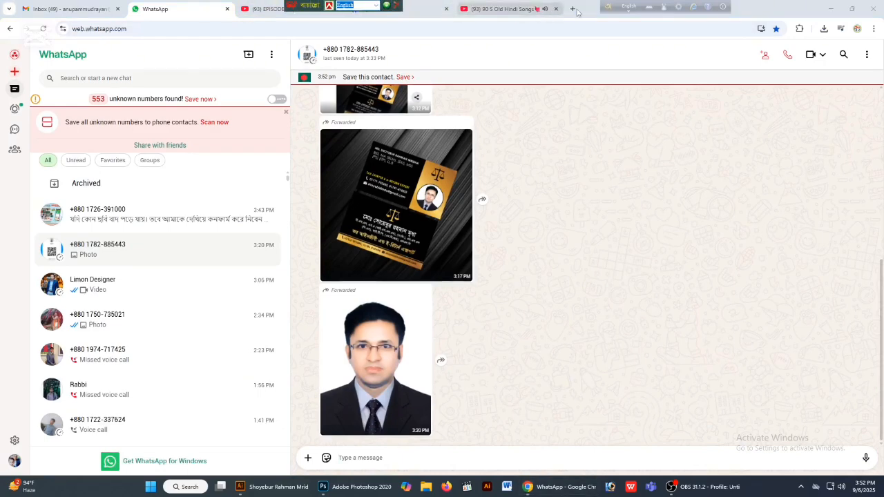
pyautogui.click(573, 9)
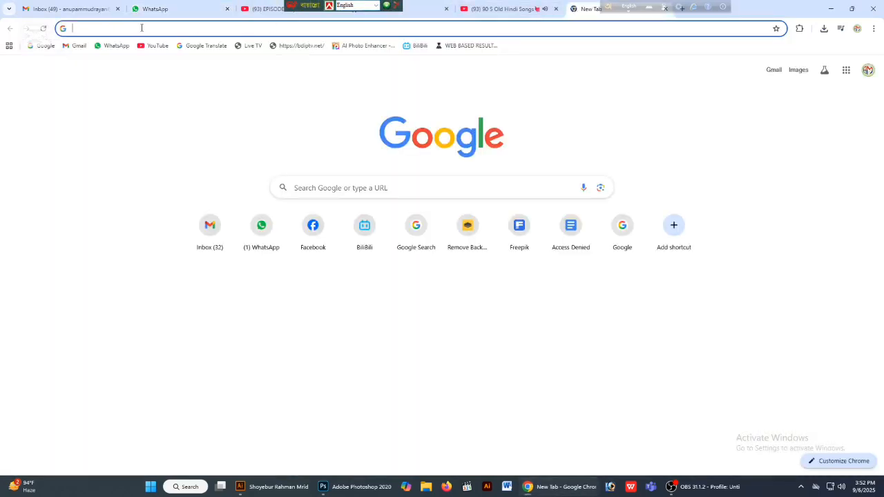
pyautogui.click(104, 28)
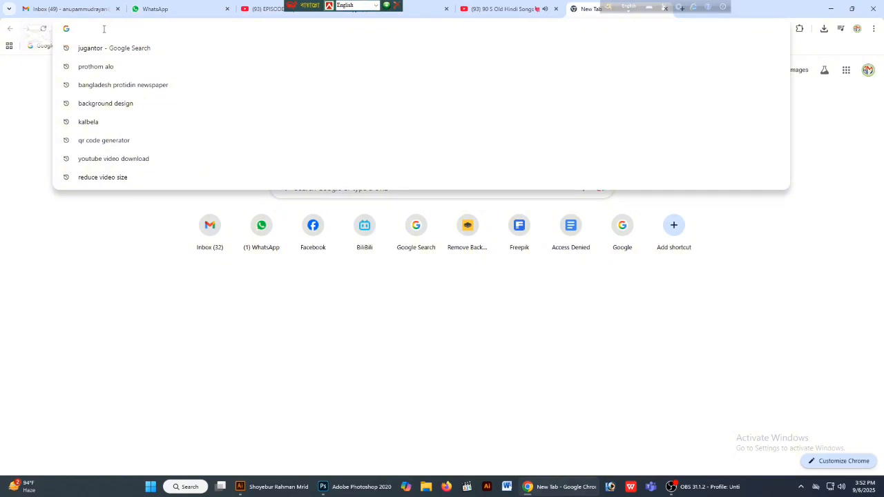
pyautogui.write('cou')
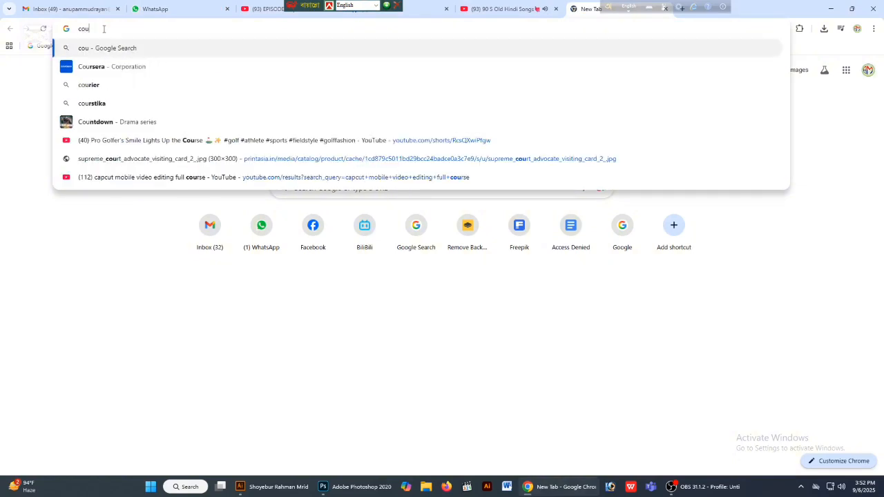
pyautogui.write('rt l')
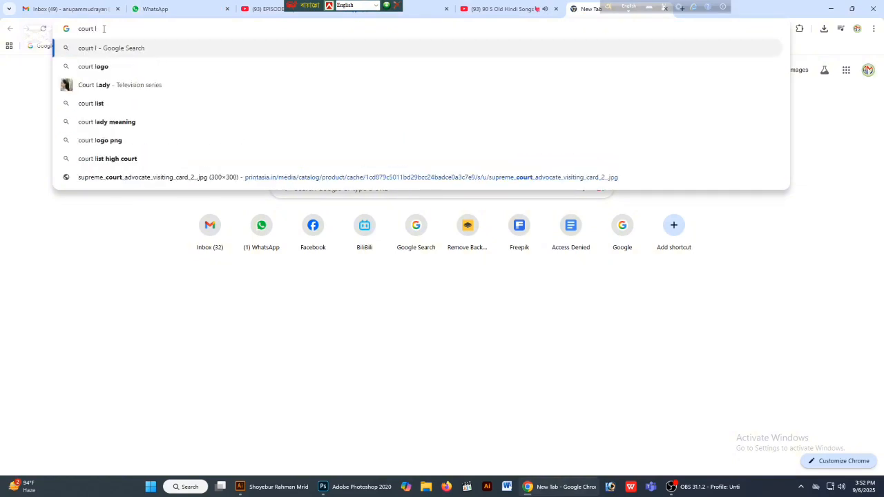
pyautogui.write('ogo')
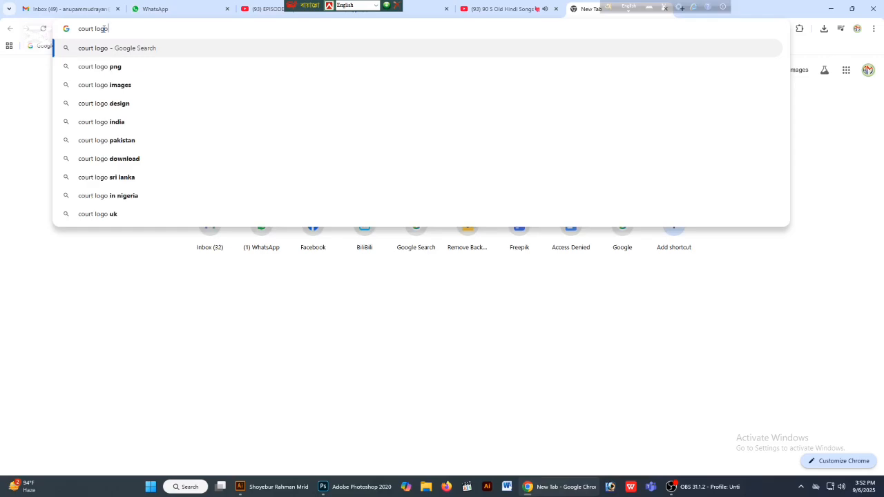
pyautogui.press('Return')
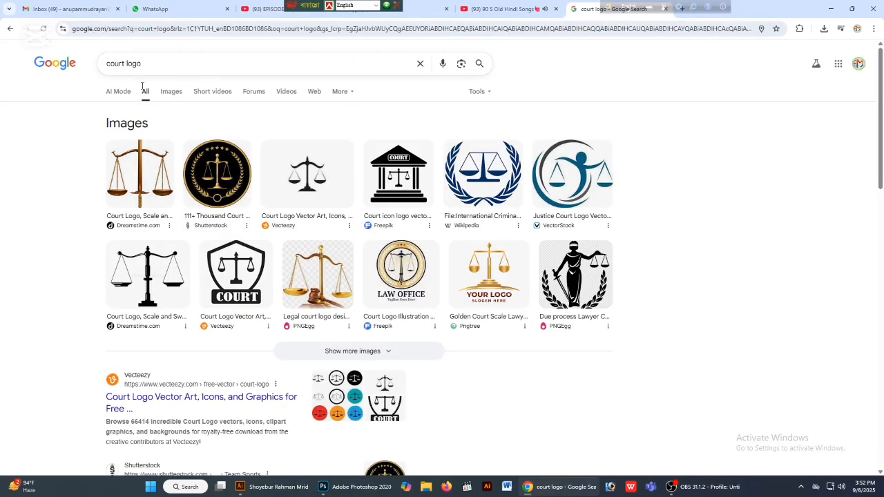
pyautogui.click(171, 91)
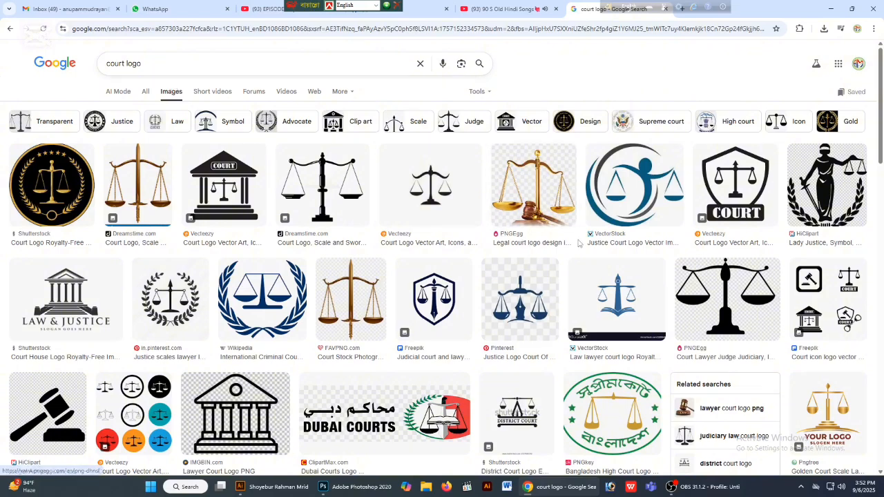
# - Browse the court logo image results for a graphic that suits the card
pyautogui.scroll(-2, 579, 243)
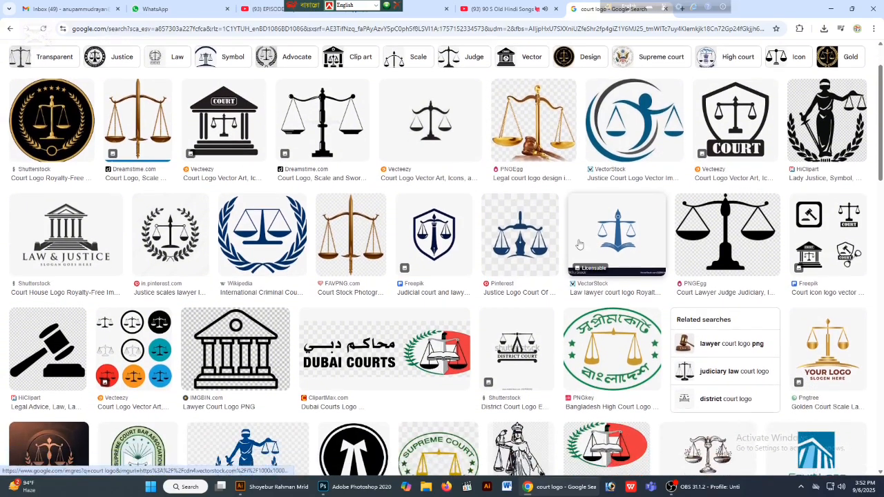
pyautogui.scroll(-6, 579, 243)
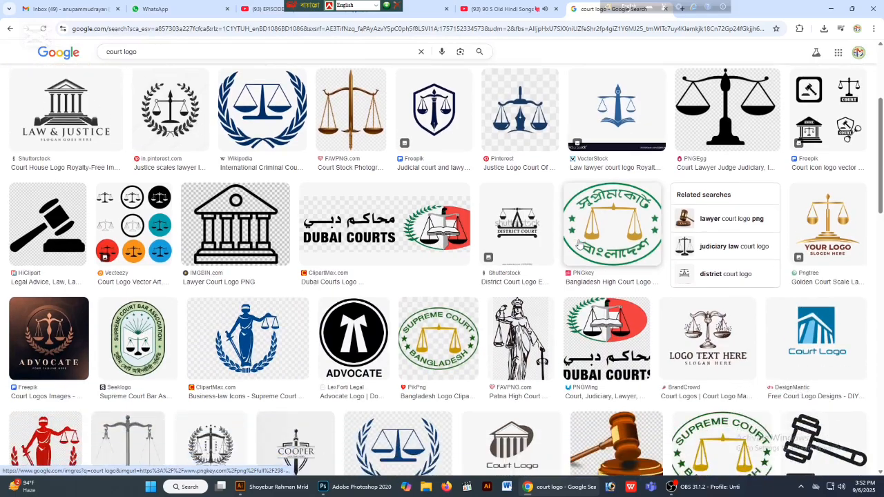
pyautogui.scroll(-6, 579, 243)
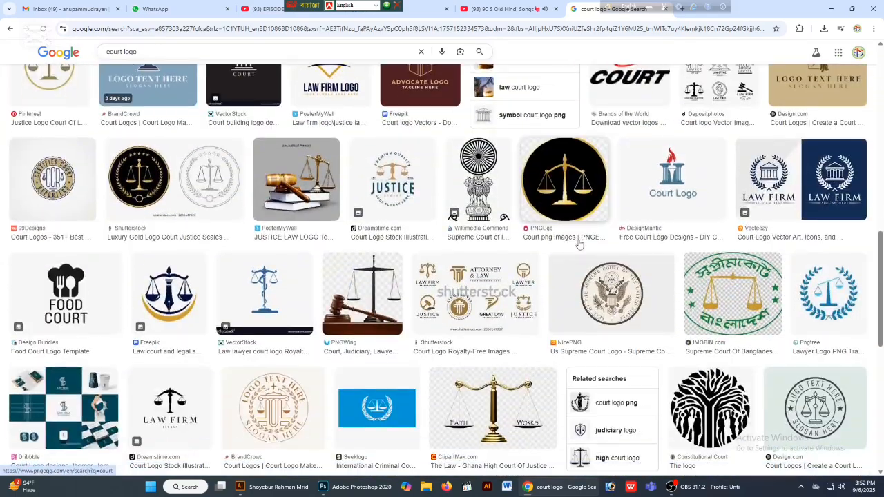
pyautogui.scroll(-6, 578, 243)
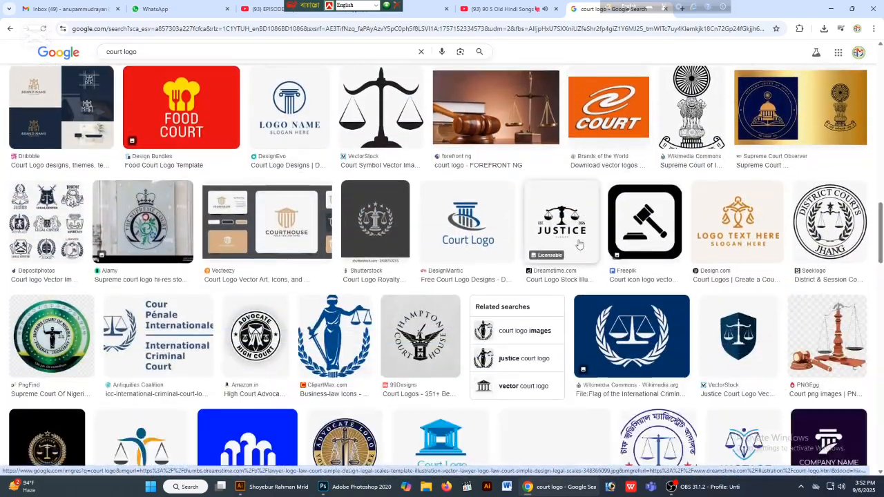
pyautogui.scroll(-6, 579, 243)
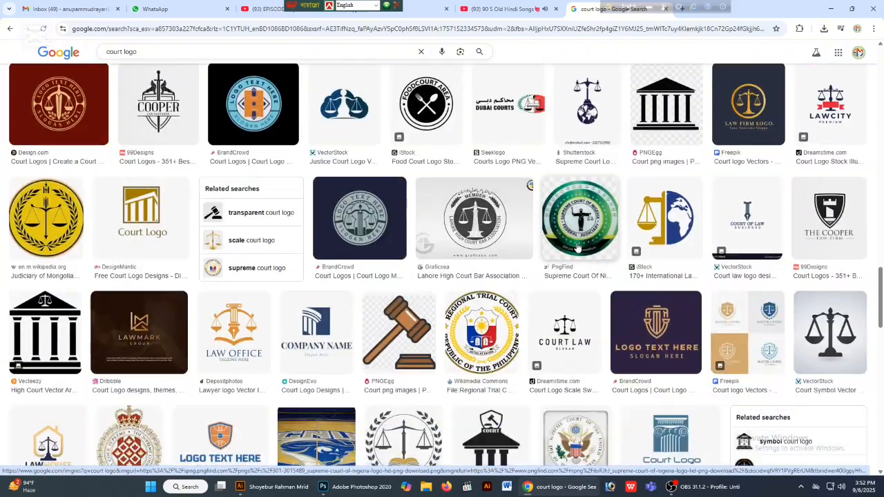
pyautogui.scroll(5, 2, 137)
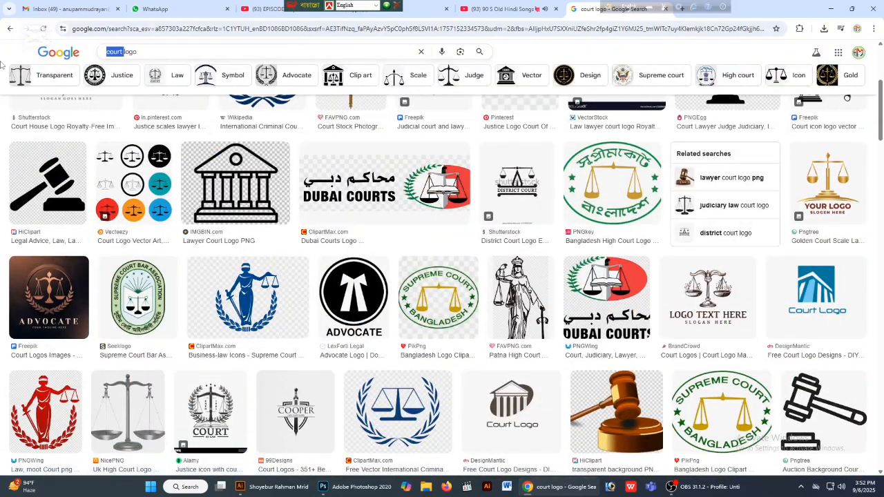
# - Try an image search for "ber council logo" and return to the court logo results
pyautogui.write('ber cou')
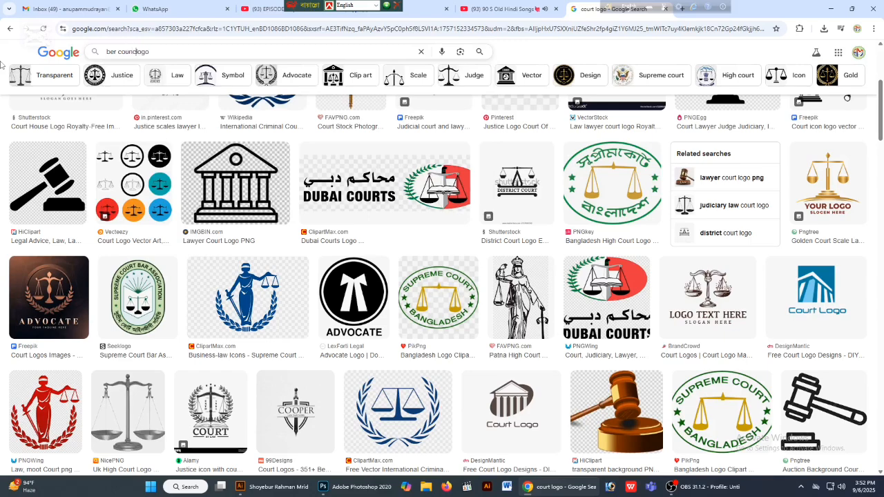
pyautogui.write('ncil')
pyautogui.press('Return')
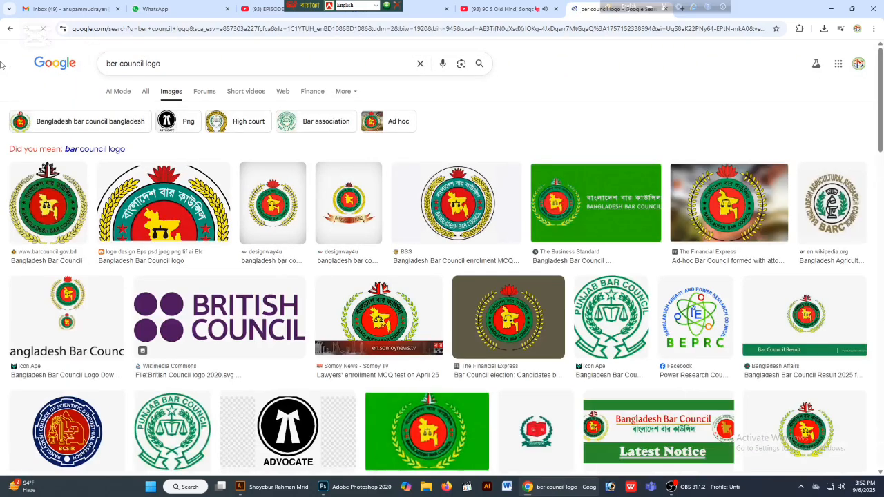
pyautogui.click(11, 30)
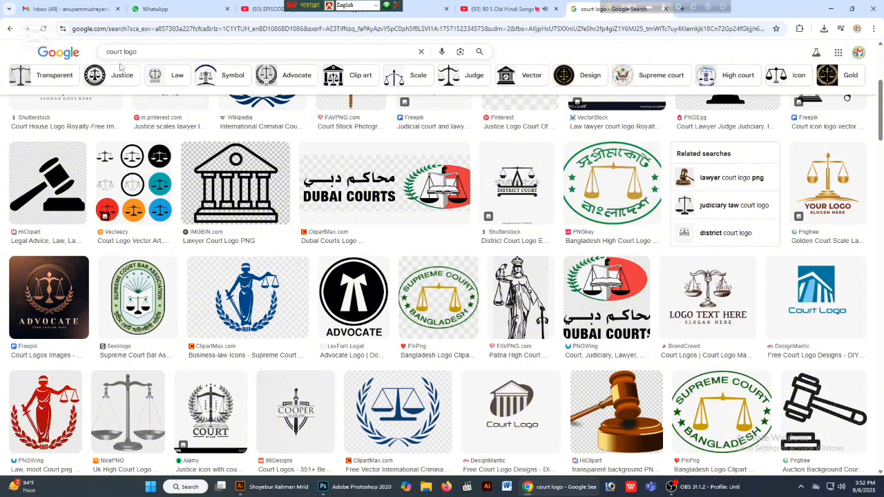
# - Refine the image results to icon lawyer logos and open VectorStock's black scale icon image in its own tab
pyautogui.click(776, 83)
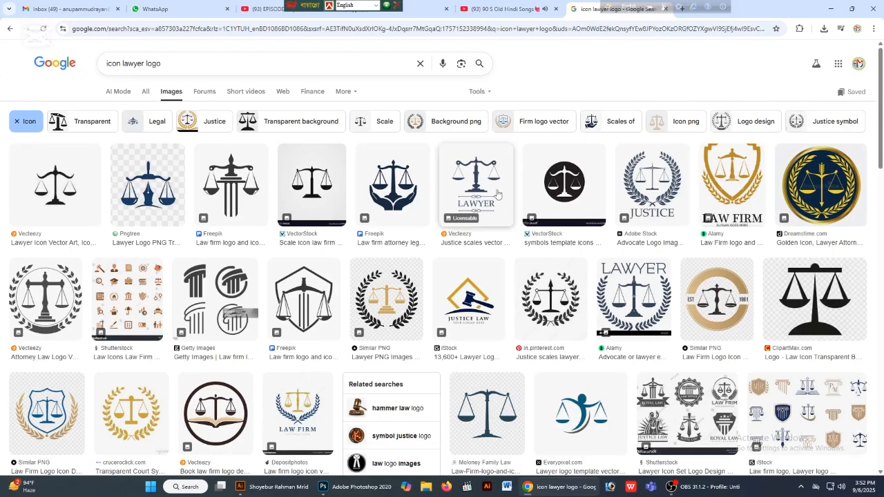
pyautogui.scroll(-2, 445, 197)
pyautogui.scroll(-4, 445, 197)
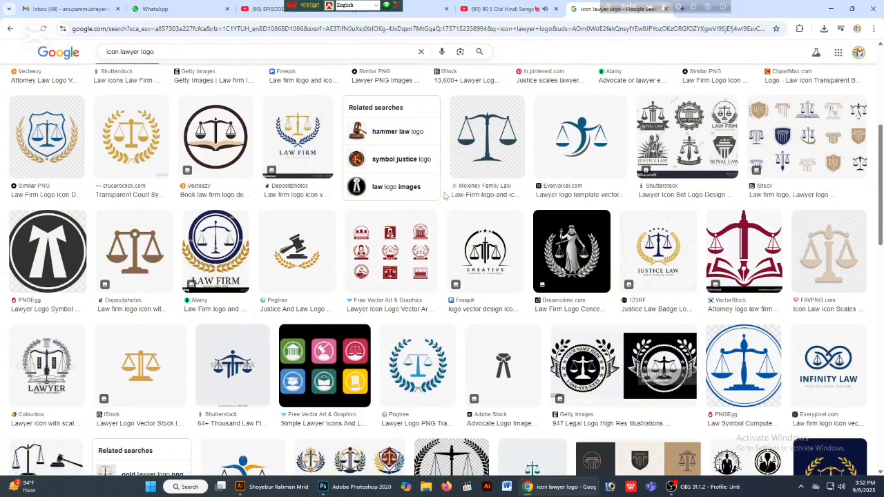
pyautogui.scroll(6, 445, 197)
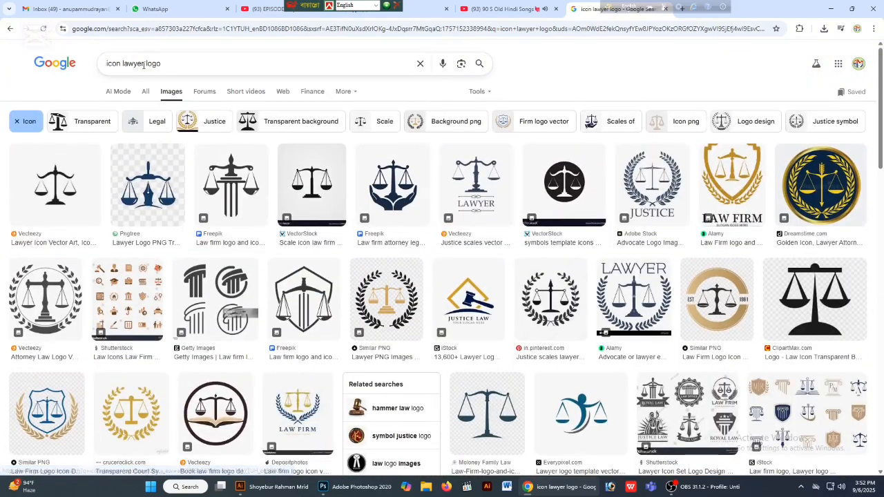
pyautogui.click(293, 200)
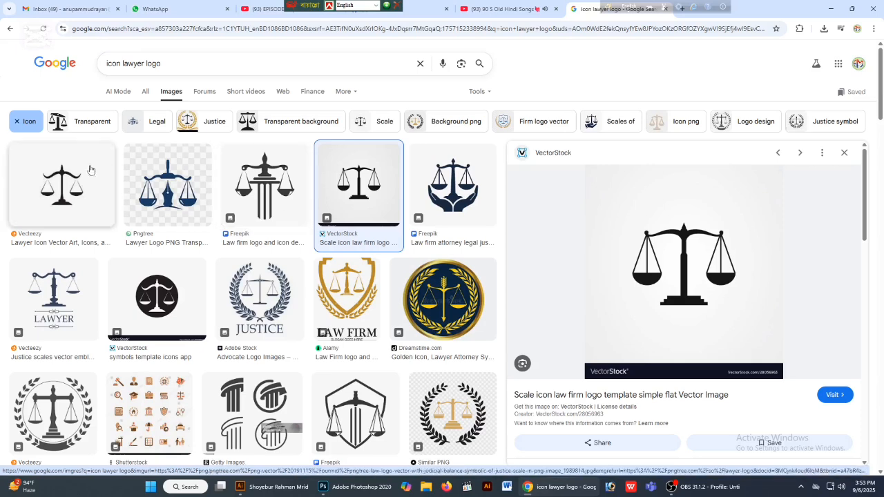
pyautogui.rightClick(697, 253)
pyautogui.click(749, 363)
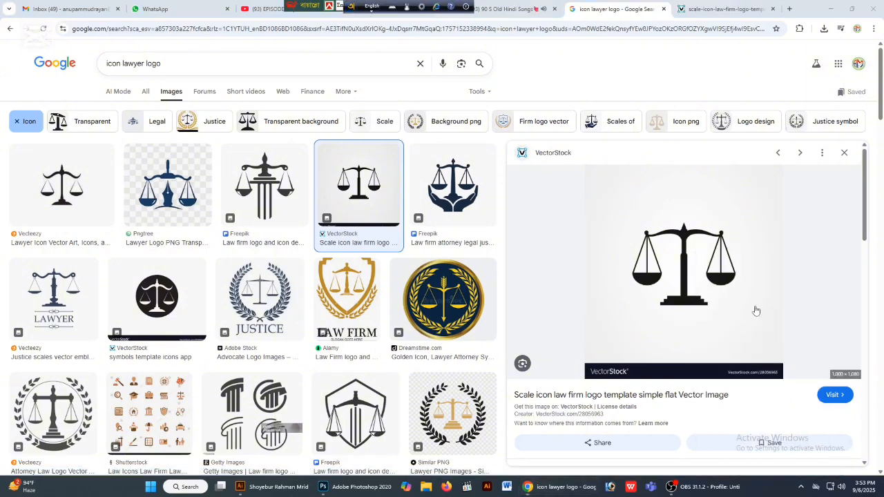
# - Look through the related scale images and copy the full-size VectorStock scale icon image
pyautogui.scroll(-4, 677, 282)
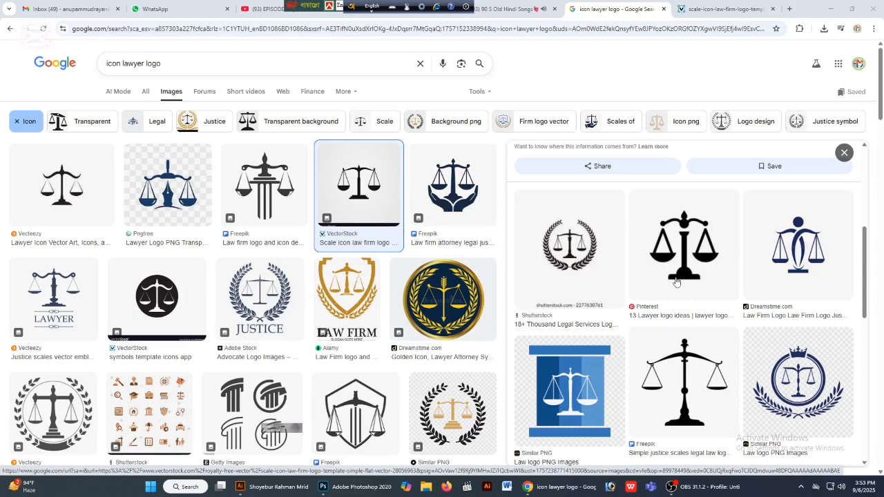
pyautogui.scroll(-5, 677, 281)
pyautogui.scroll(8, 677, 281)
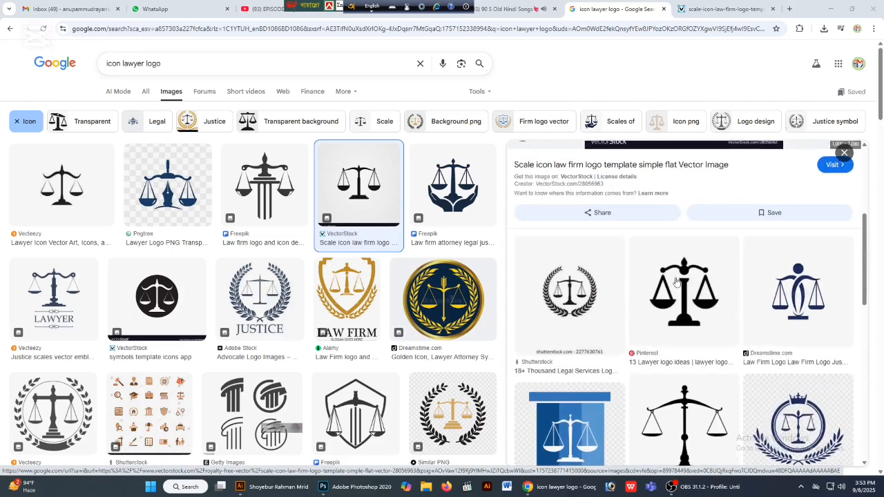
pyautogui.scroll(3, 676, 282)
pyautogui.click(722, 8)
pyautogui.rightClick(466, 175)
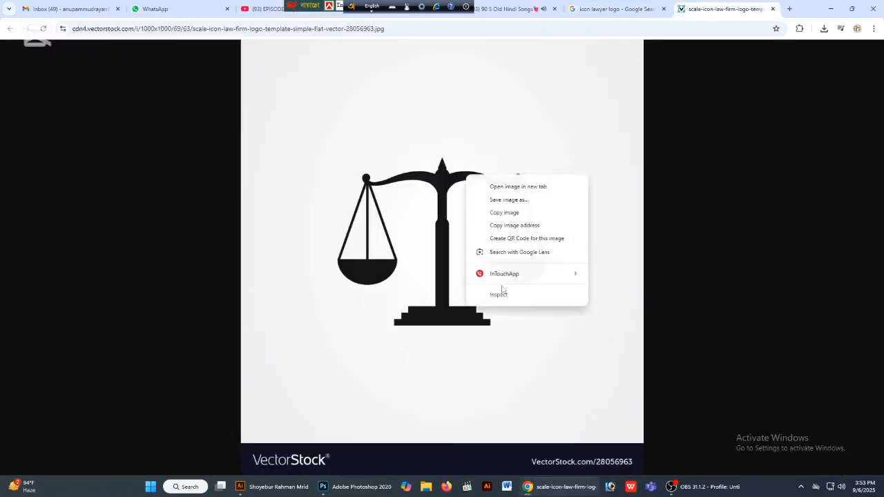
pyautogui.click(508, 213)
# - Switch to Illustrator, paste the scales image, and place it at a reduced size on the empty canvas beside the artboard
pyautogui.click(291, 484)
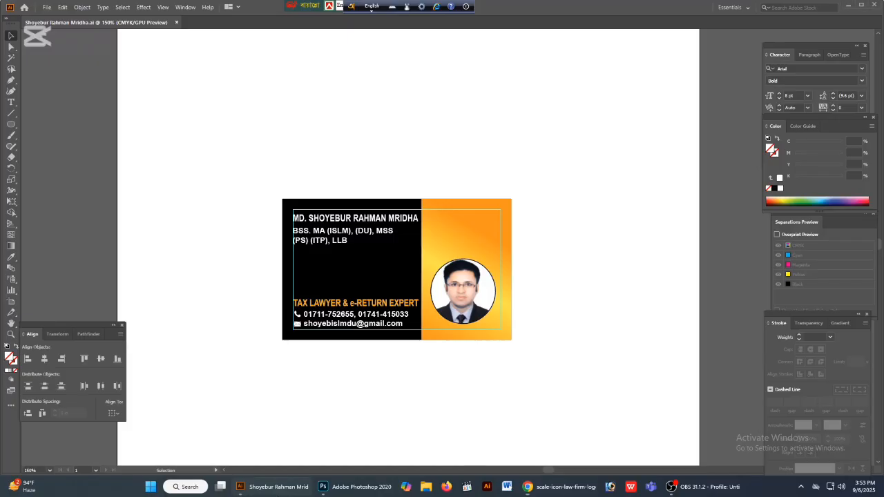
pyautogui.moveTo(671, 311); pyautogui.dragTo(361, 304)
pyautogui.hotkey('ctrl', 'v')
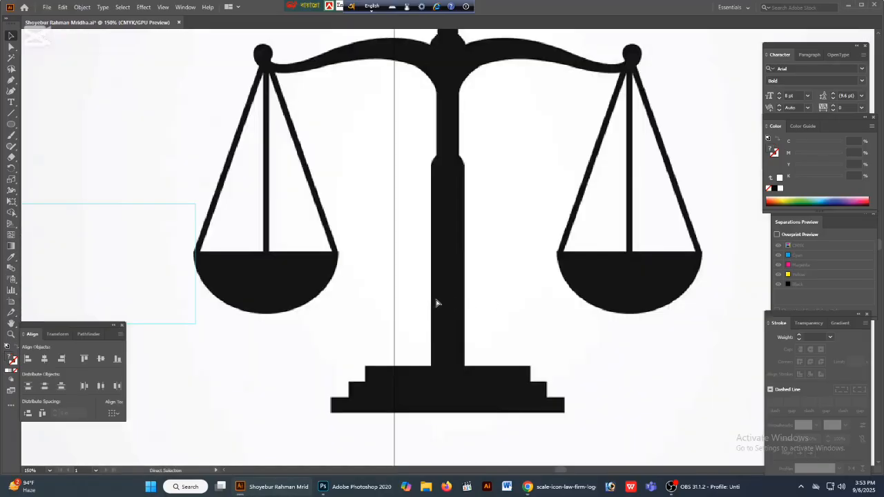
pyautogui.moveTo(496, 311); pyautogui.dragTo(592, 328)
pyautogui.hotkey('ctrl', '-')
pyautogui.hotkey('ctrl', '-')
pyautogui.hotkey('ctrl', '-')
pyautogui.hotkey('ctrl', '-')
pyautogui.hotkey('ctrl', '-')
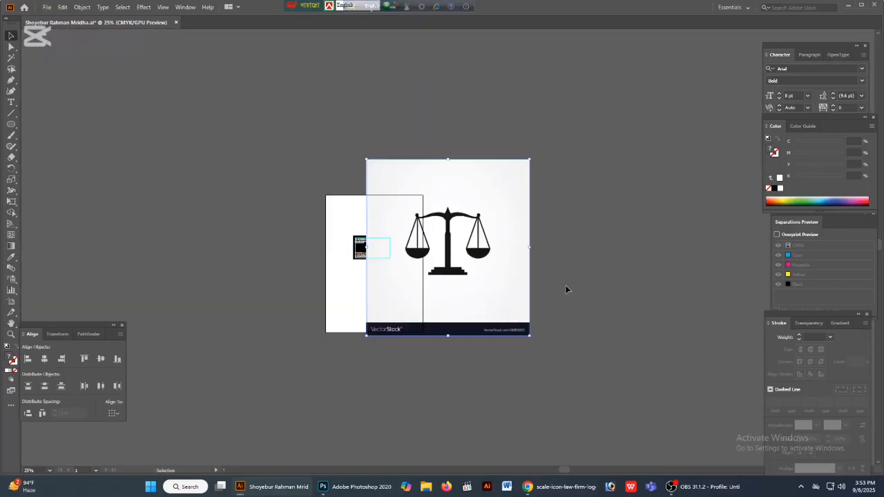
pyautogui.moveTo(531, 249); pyautogui.dragTo(545, 300)
pyautogui.moveTo(500, 279); pyautogui.dragTo(595, 301)
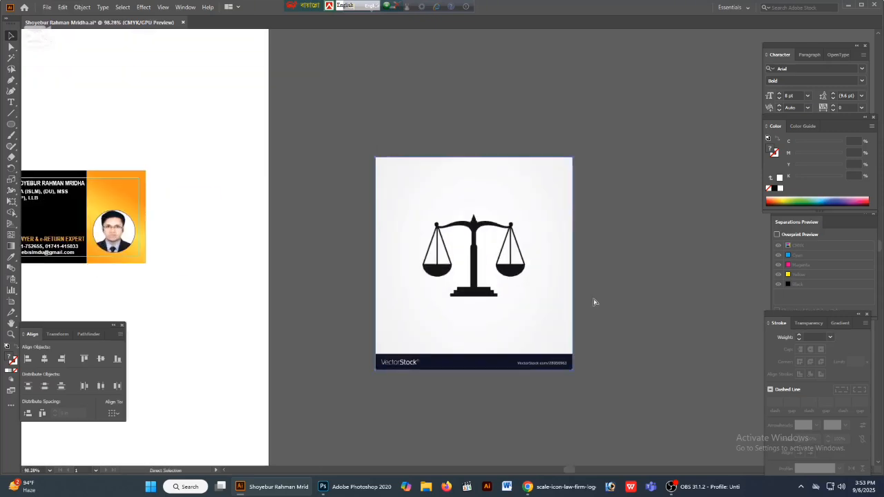
# - Image-trace the scales picture with Make and Expand and ungroup the resulting vector artwork
pyautogui.click(77, 9)
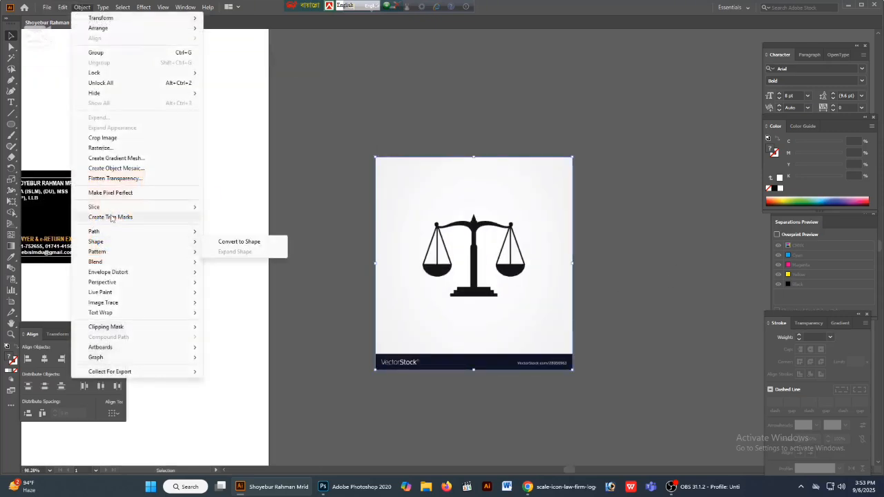
pyautogui.moveTo(113, 306)
pyautogui.click(249, 303)
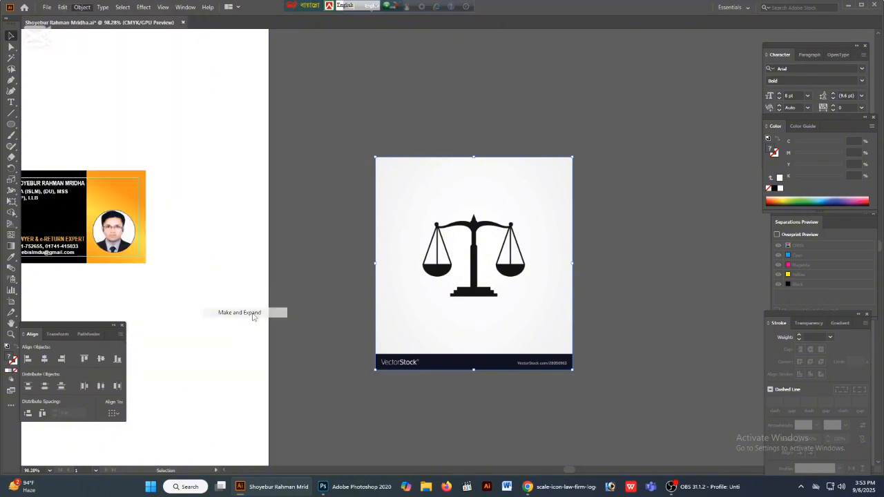
pyautogui.rightClick(539, 320)
pyautogui.click(579, 230)
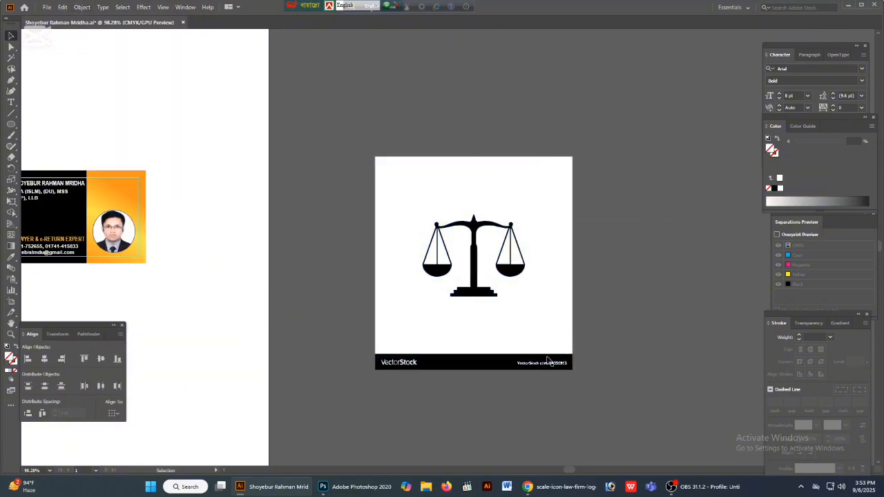
# - Release the white compound path around the scales and delete the white background and the black VectorStock banner
pyautogui.rightClick(522, 328)
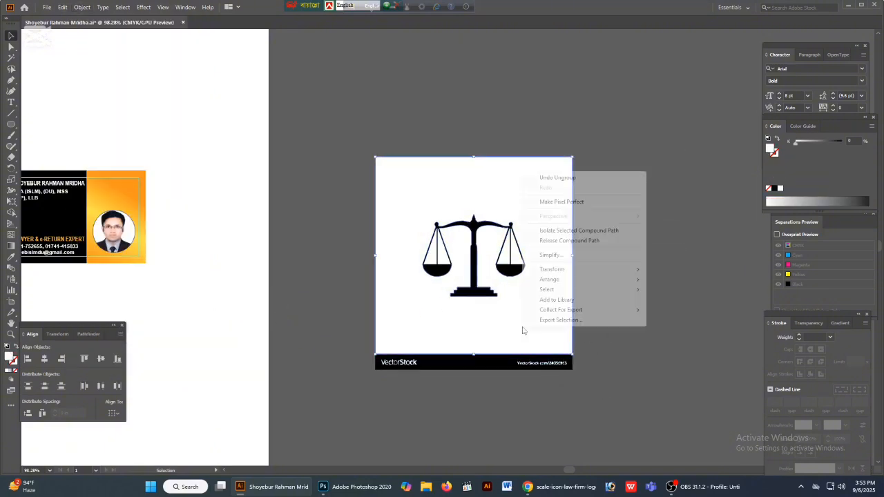
pyautogui.click(562, 242)
pyautogui.click(612, 344)
pyautogui.click(564, 336)
pyautogui.press('Delete')
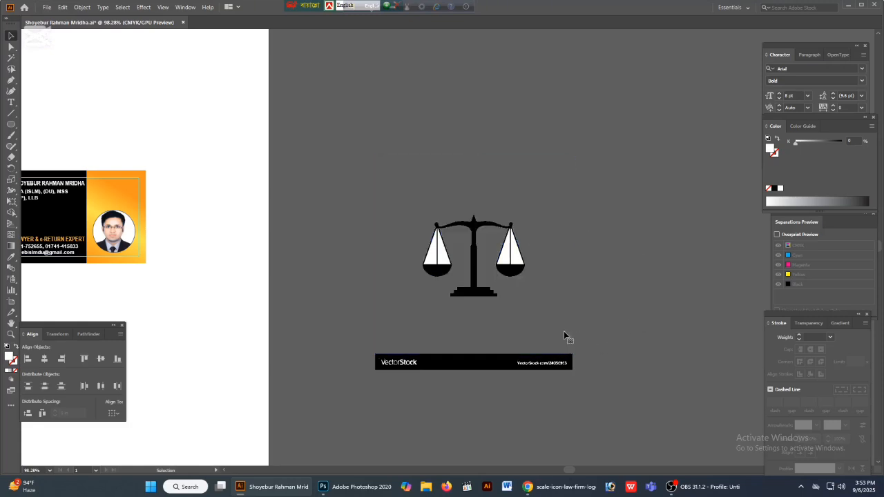
pyautogui.click(518, 366)
pyautogui.press('Delete')
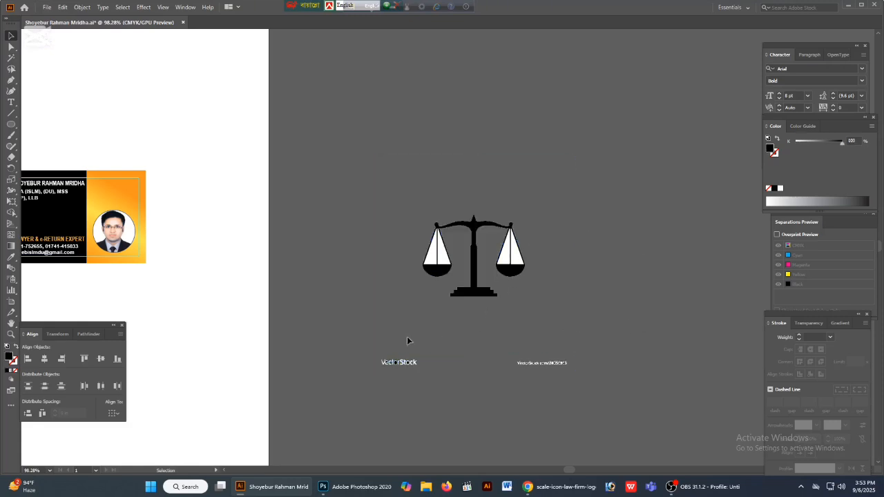
# - Delete the VectorStock captions and all white traced shapes, cutting the black scales first and pasting them back in front
pyautogui.moveTo(408, 341); pyautogui.dragTo(709, 397)
pyautogui.press('Delete')
pyautogui.click(474, 280)
pyautogui.hotkey('ctrl', 'x')
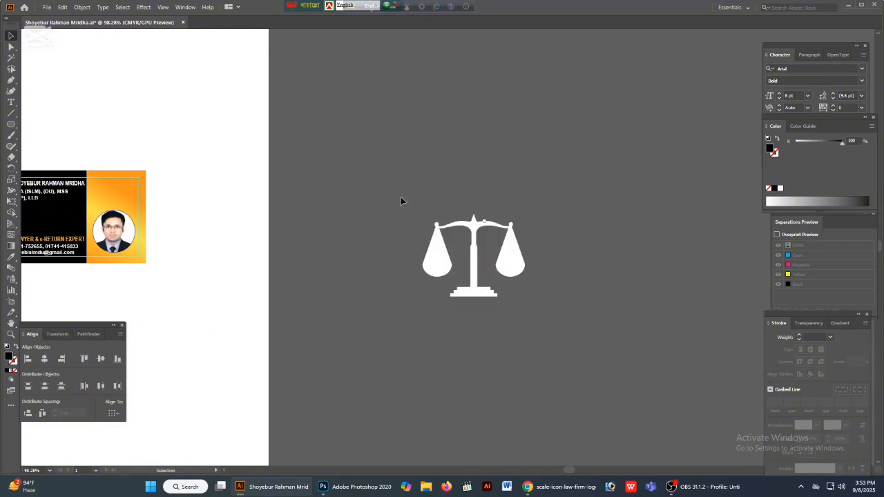
pyautogui.moveTo(401, 201); pyautogui.dragTo(683, 380)
pyautogui.press('Delete')
pyautogui.hotkey('ctrl', 'f')
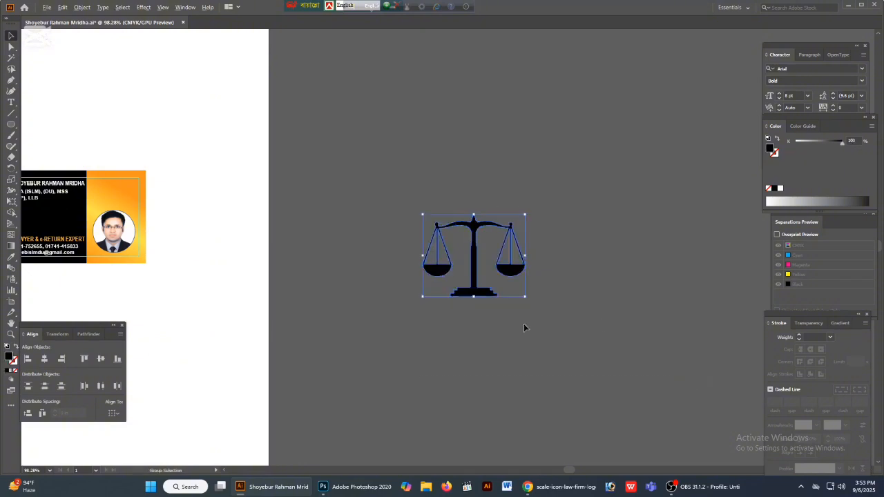
# - Move the black scales onto the card's orange panel above the portrait and scale them down to fit
pyautogui.click(523, 325)
pyautogui.moveTo(428, 349); pyautogui.dragTo(533, 360)
pyautogui.moveTo(487, 203); pyautogui.dragTo(718, 403)
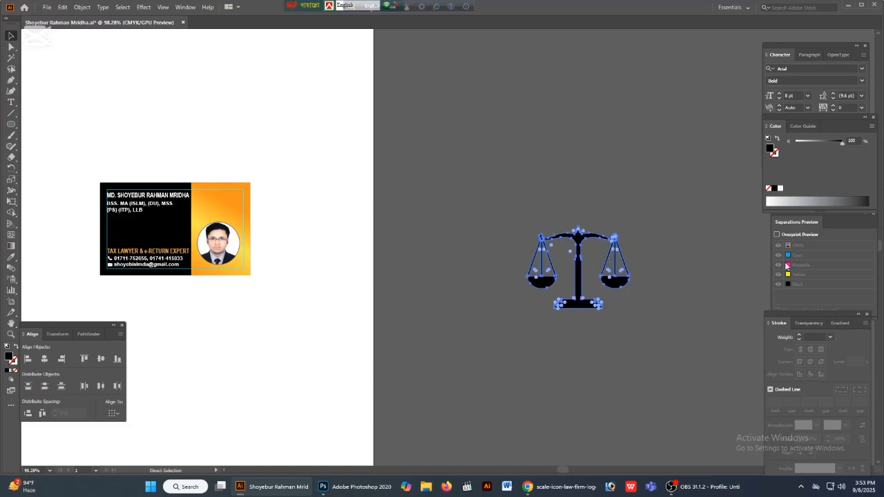
pyautogui.moveTo(580, 283); pyautogui.dragTo(205, 154)
pyautogui.moveTo(282, 178); pyautogui.dragTo(478, 193)
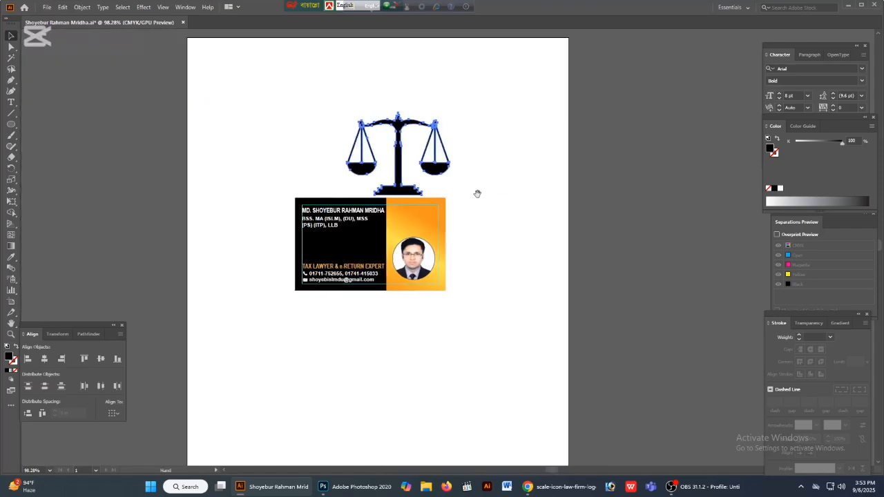
pyautogui.moveTo(369, 140); pyautogui.dragTo(434, 132)
pyautogui.moveTo(432, 81); pyautogui.dragTo(433, 152)
pyautogui.moveTo(436, 186); pyautogui.dragTo(474, 327)
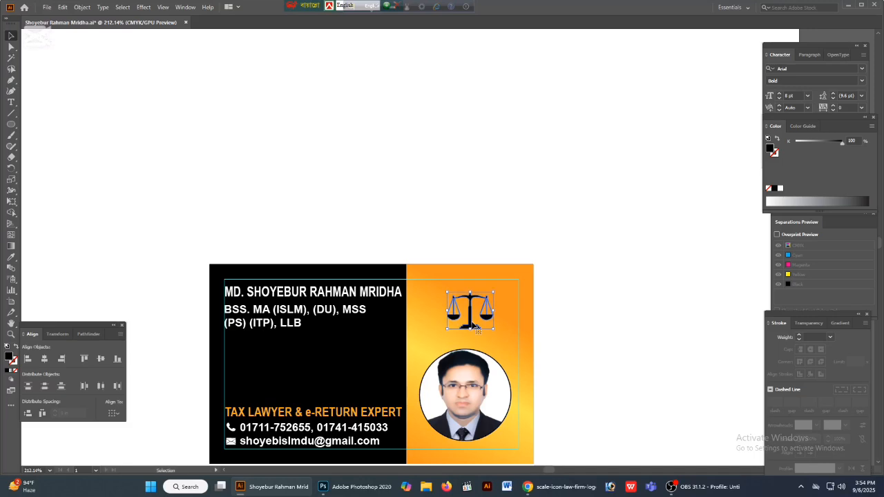
# - Enlarge the scales graphic proportionally about its centre and nudge it slightly left above the portrait
pyautogui.scroll(4, 480, 331)
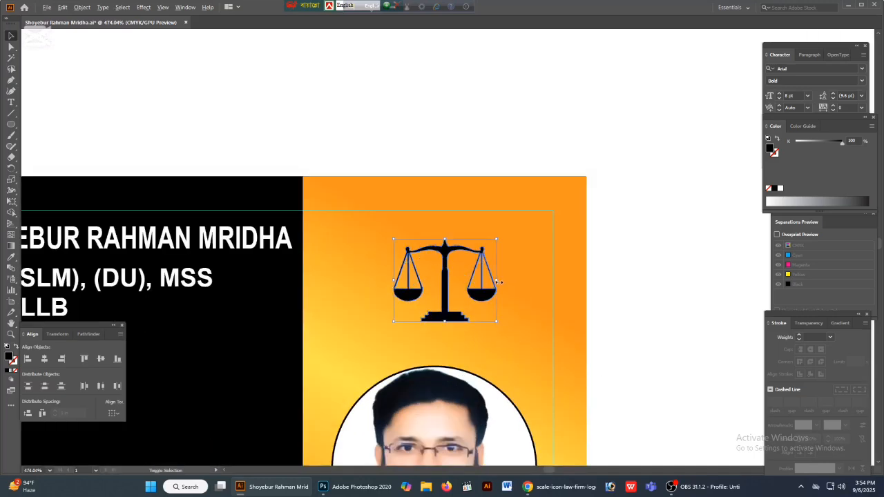
pyautogui.moveTo(499, 282); pyautogui.dragTo(515, 280)
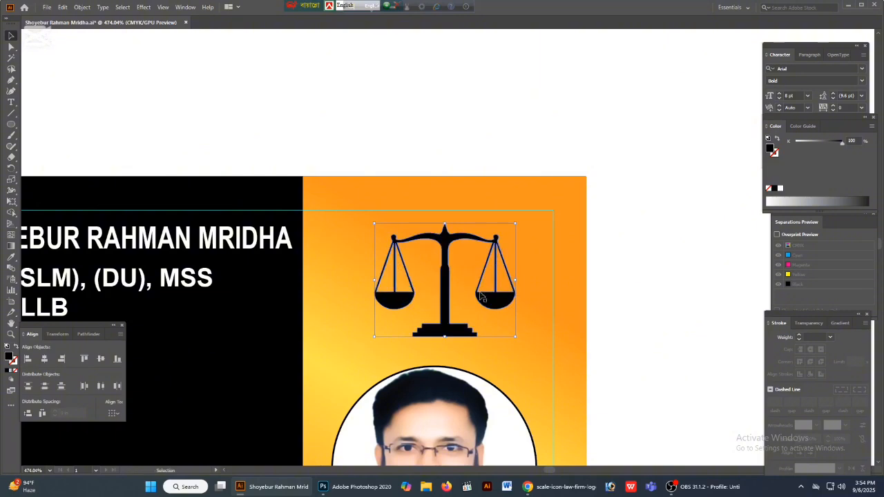
pyautogui.press('Left')
# - Show the rulers, place a vertical guide through the portrait's centre, and align the scales graphic to it
pyautogui.click(450, 411)
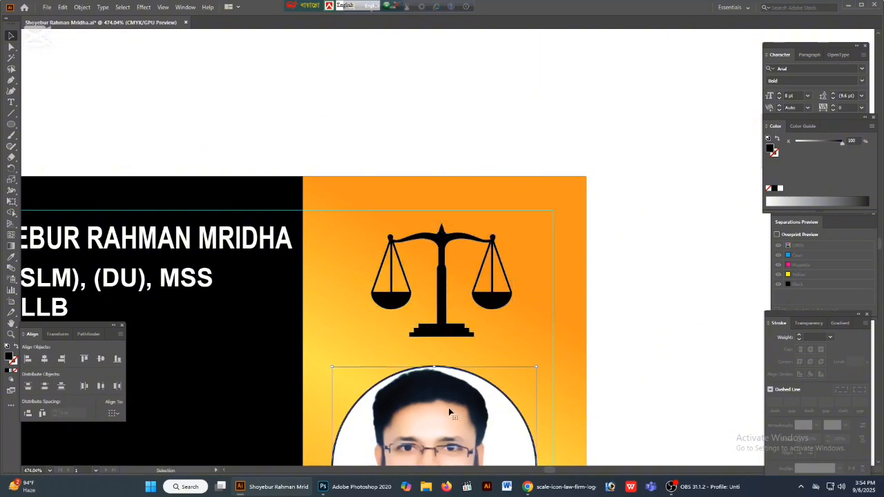
pyautogui.scroll(-1, 560, 134)
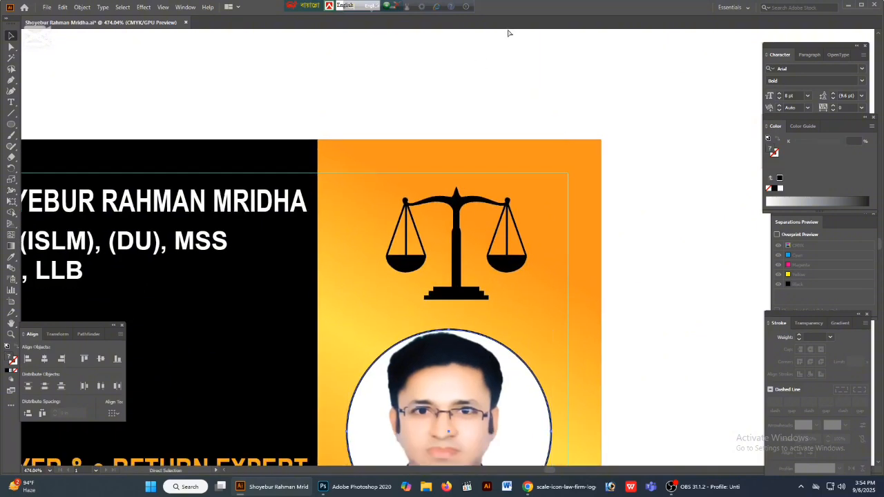
pyautogui.hotkey('ctrl', 'r')
pyautogui.moveTo(501, 34); pyautogui.dragTo(461, 300)
pyautogui.click(633, 284)
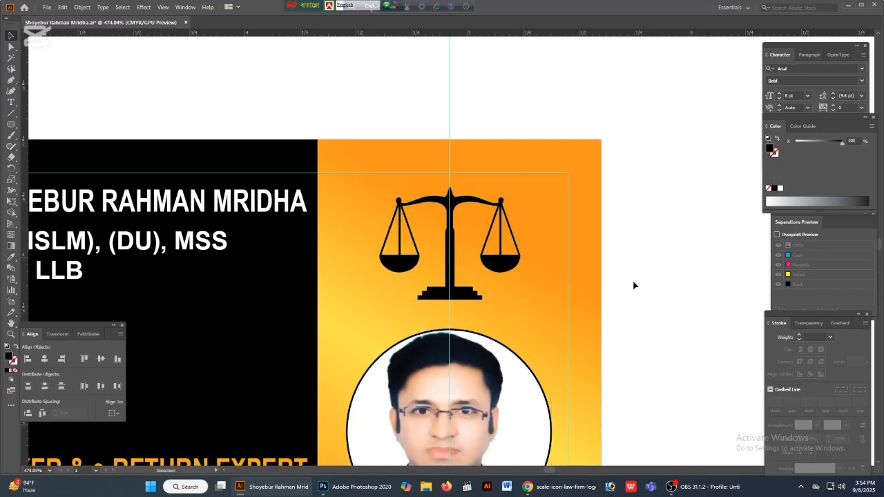
# - Try widening the scales graphic slightly about the vertical guide
pyautogui.hotkey('ctrl', '-')
pyautogui.hotkey('ctrl', '-')
pyautogui.hotkey('ctrl', '-')
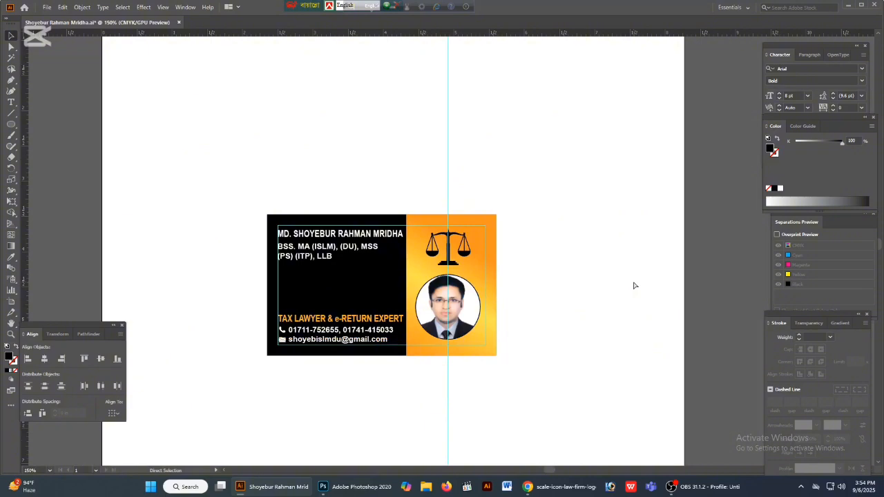
pyautogui.hotkey('ctrl', '-')
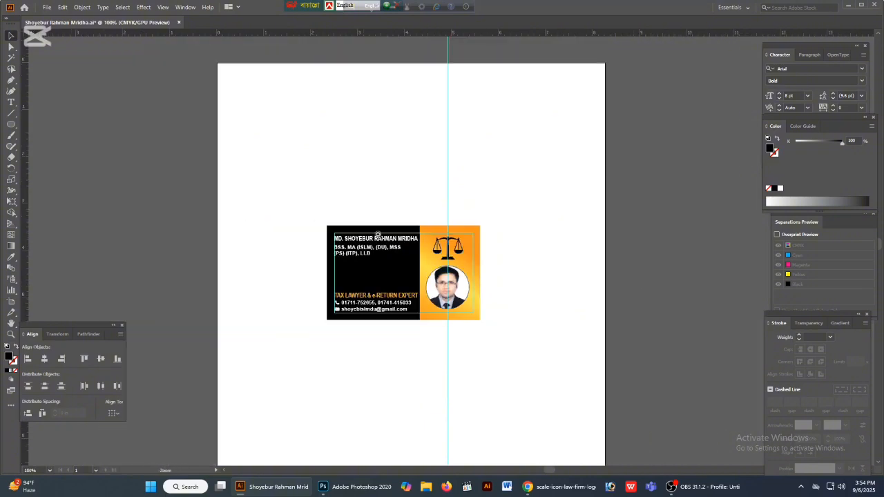
pyautogui.moveTo(403, 242); pyautogui.dragTo(509, 235)
pyautogui.click(512, 246)
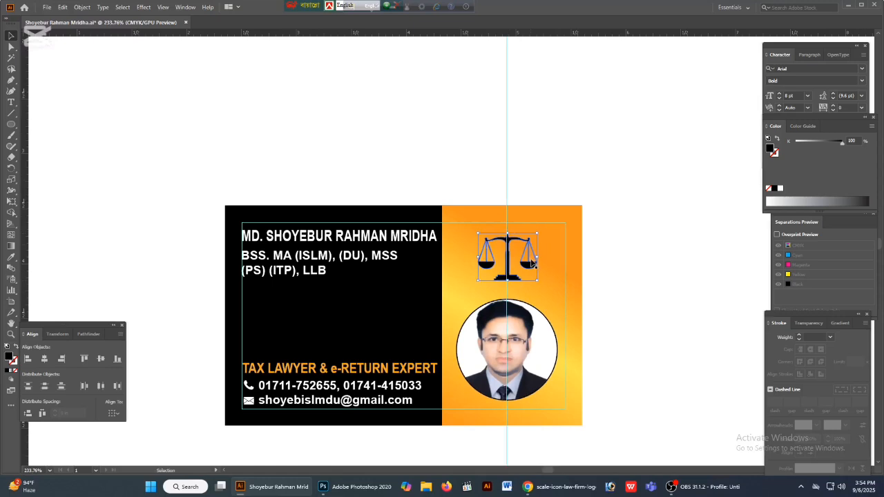
pyautogui.click(673, 310)
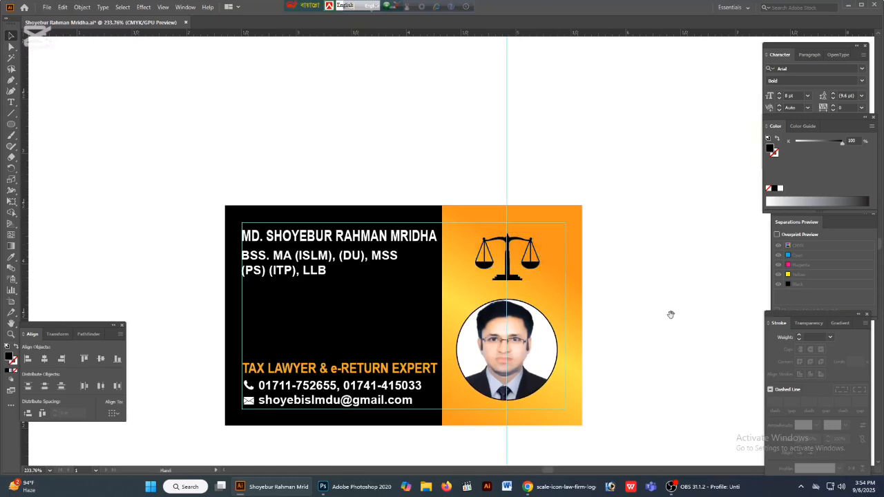
# - Hide the guides and undo the widening of the scales graphic
pyautogui.moveTo(659, 317); pyautogui.dragTo(624, 298)
pyautogui.hotkey('ctrl', ';')
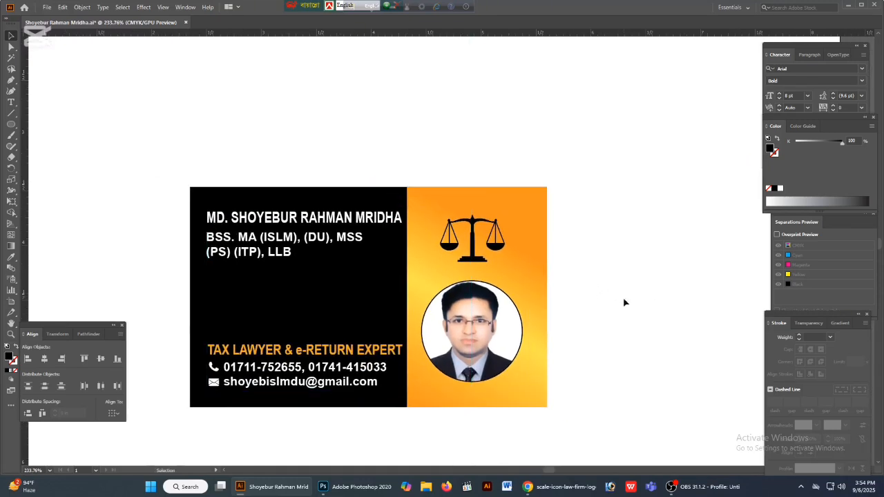
pyautogui.hotkey('ctrl', 'z')
pyautogui.hotkey('ctrl', 'z')
pyautogui.hotkey('ctrl', 'z')
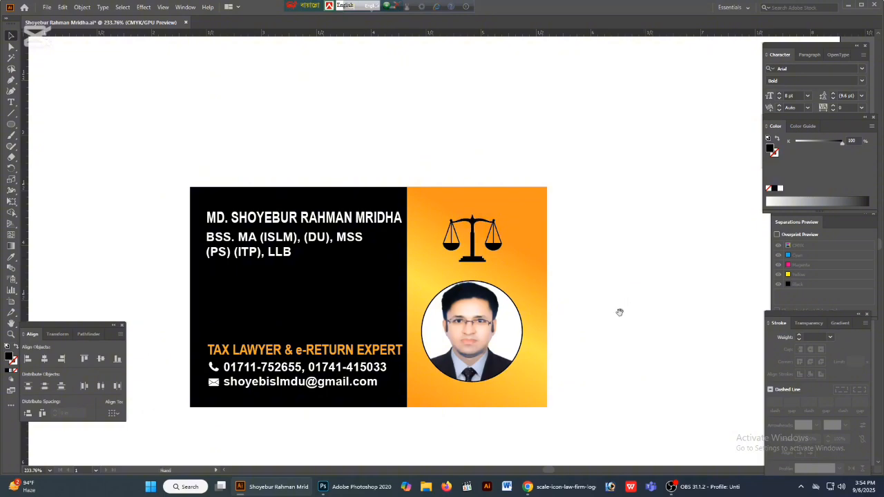
pyautogui.moveTo(619, 313); pyautogui.dragTo(701, 317)
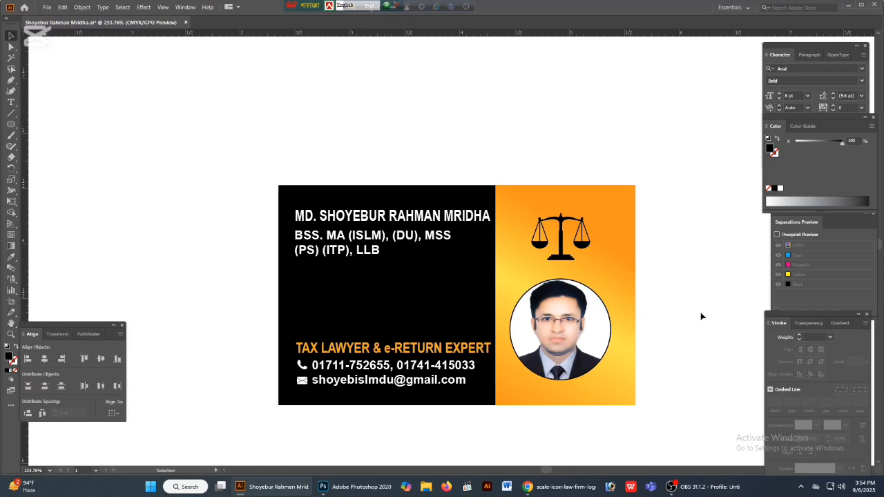
pyautogui.press('Tab')
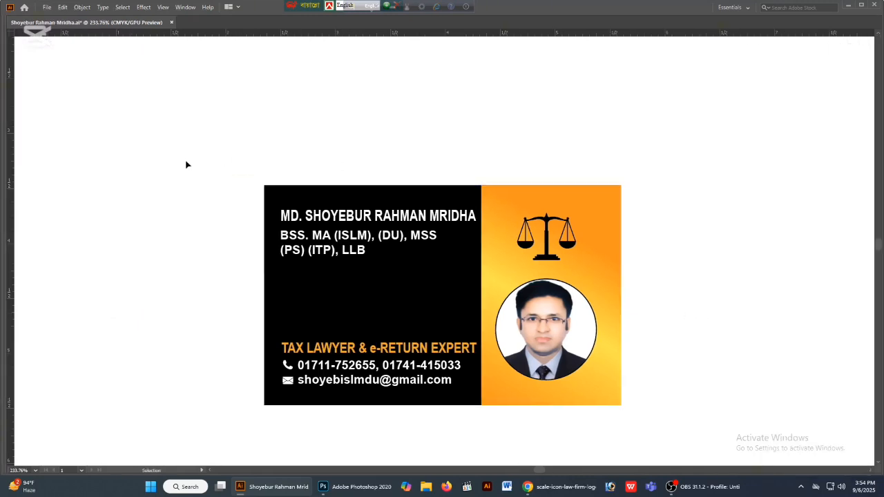
pyautogui.press('Tab')
# - Directly select the card's black background rectangle and set its fill to 30% cyan and 20% magenta
pyautogui.press('a')
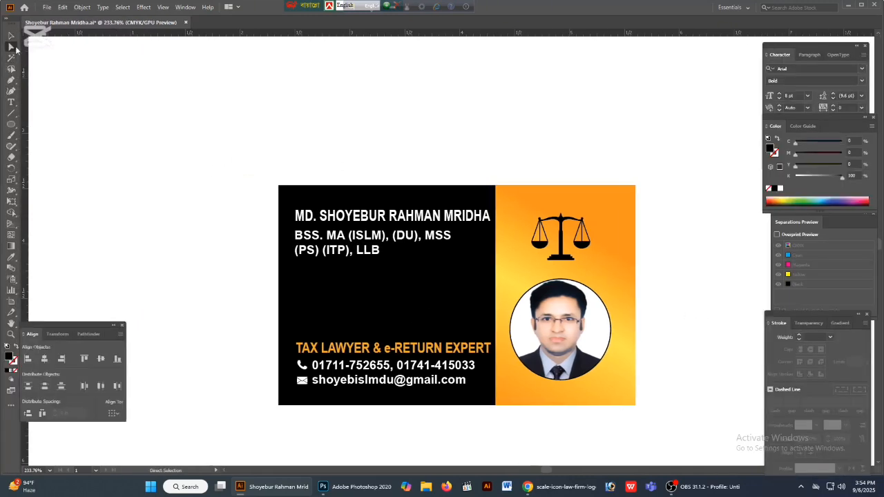
pyautogui.click(854, 141)
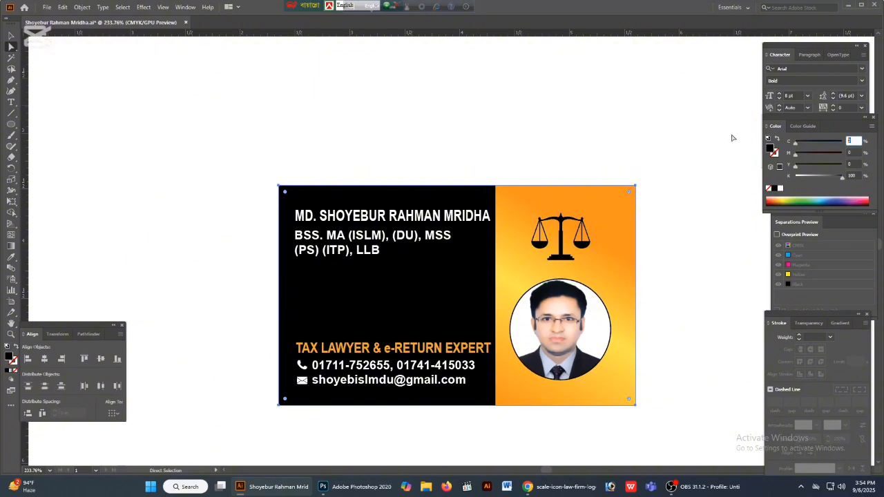
pyautogui.write('30')
pyautogui.press('Tab')
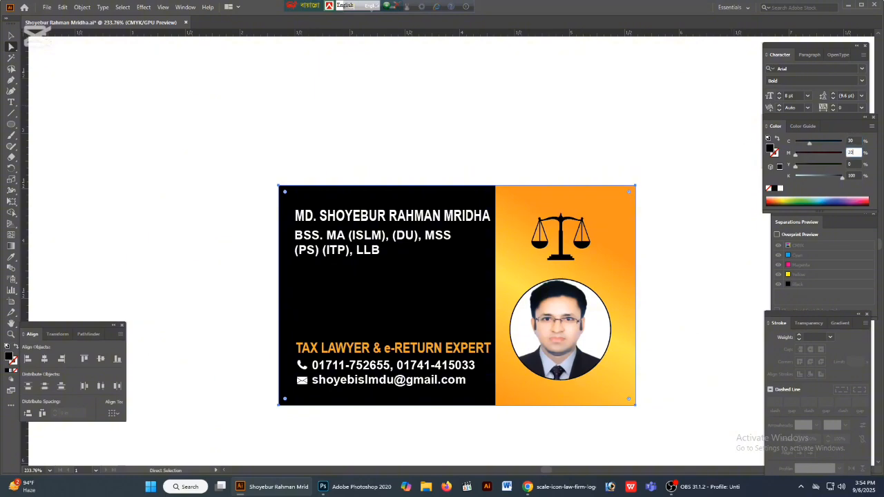
pyautogui.press('Return')
pyautogui.click(11, 36)
pyautogui.click(270, 162)
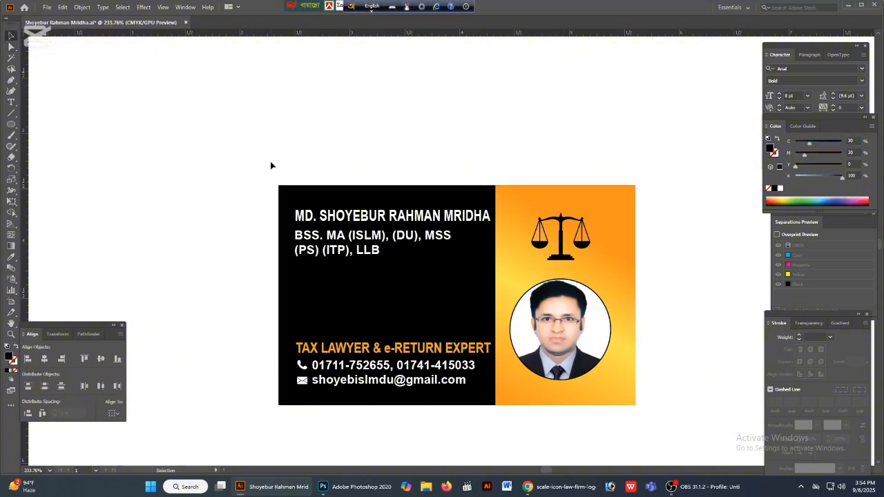
# - Select the complete card artwork, save the document, and clear the selection
pyautogui.moveTo(234, 147); pyautogui.dragTo(665, 424)
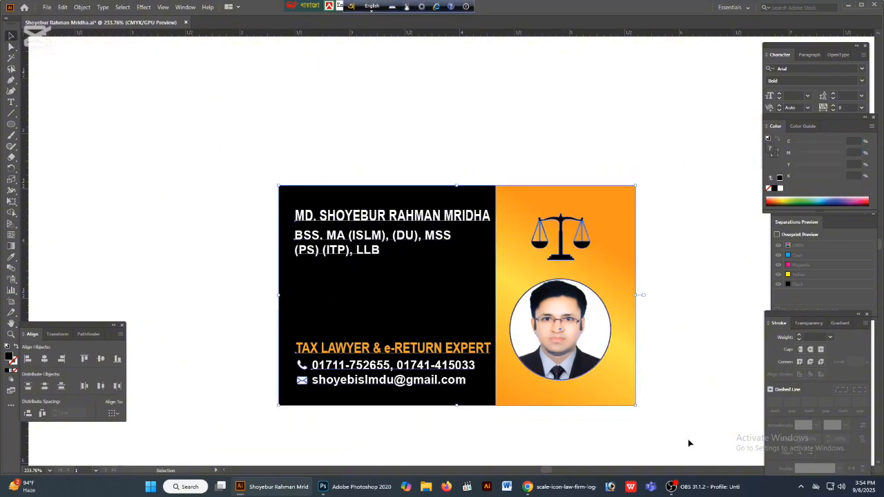
pyautogui.click(395, 90)
pyautogui.moveTo(514, 103); pyautogui.dragTo(491, 100)
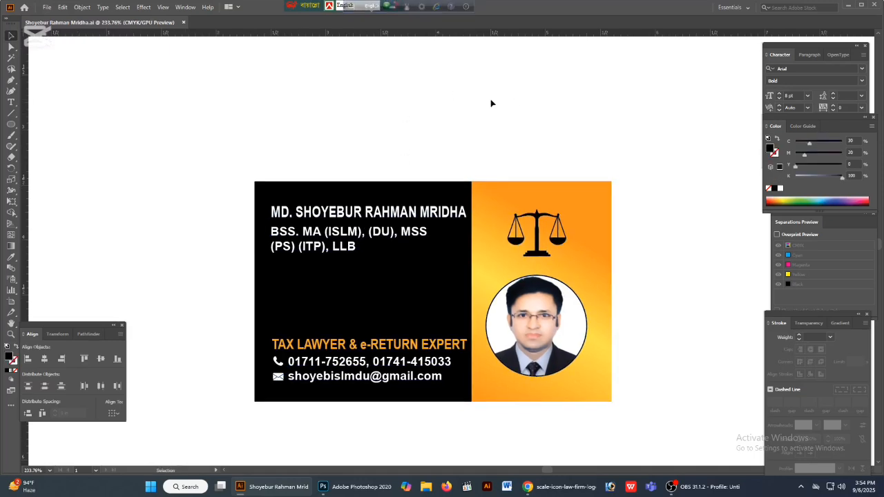
# - Minimize the Illustrator and browser windows to reveal the desktop
pyautogui.press('Tab')
pyautogui.press('Tab')
pyautogui.click(849, 6)
pyautogui.click(831, 6)
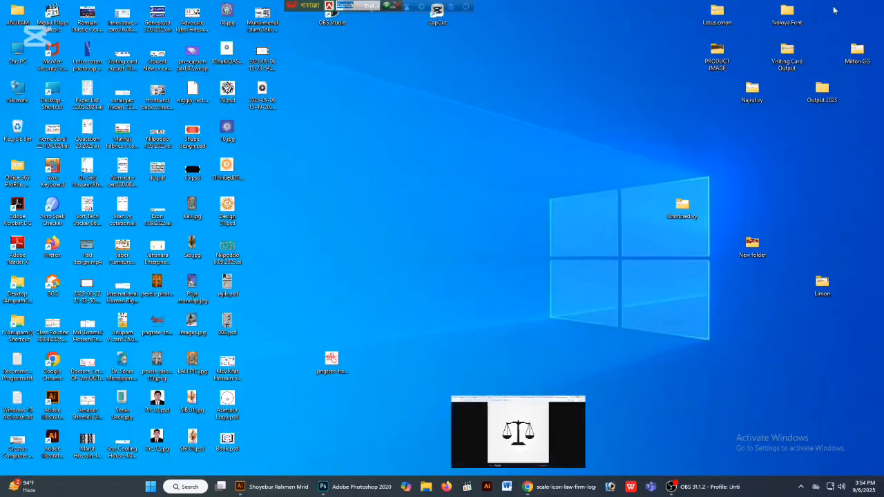